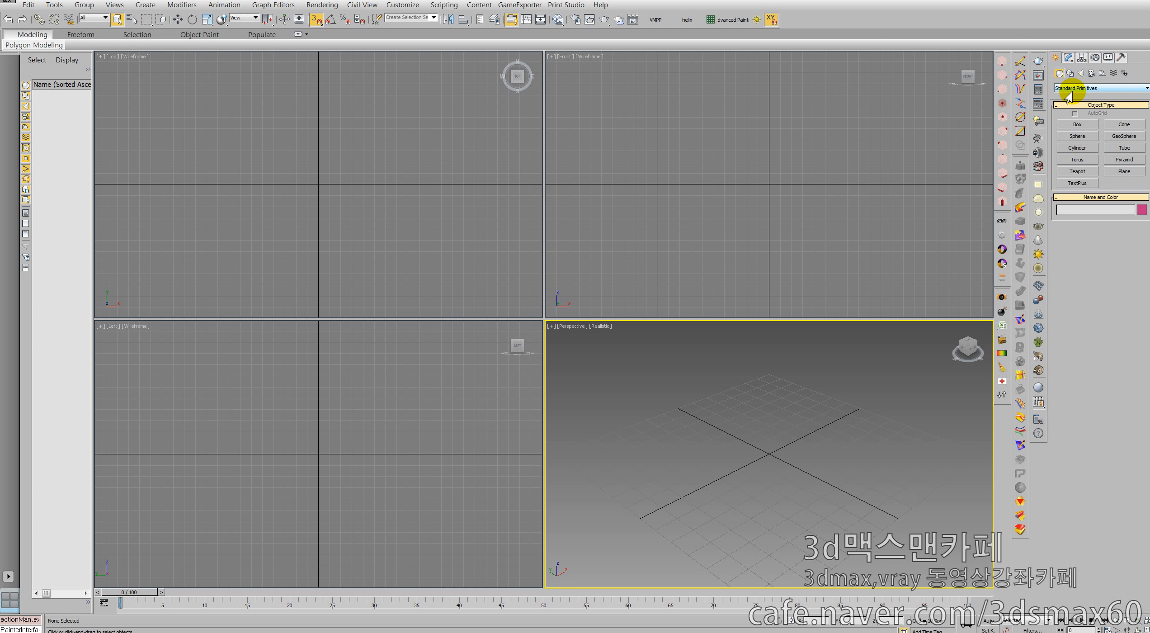
# Draw a pivot door in the Top view, about 110 mm wide, 20 mm deep and 95 mm high.
pyautogui.rightClick(317, 20)
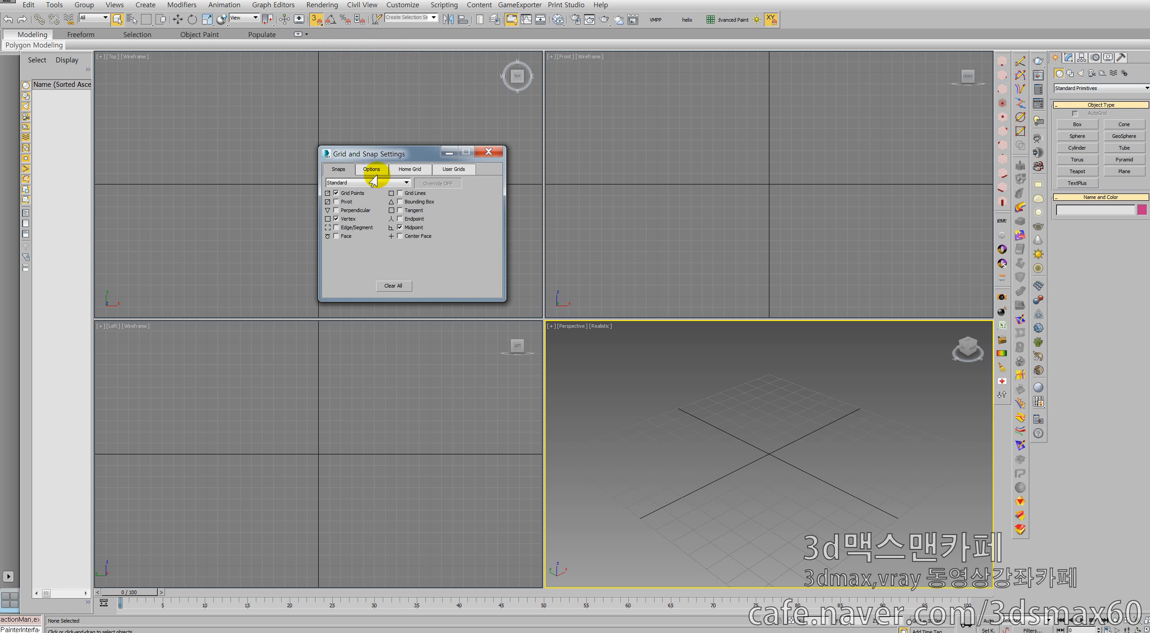
pyautogui.click(488, 151)
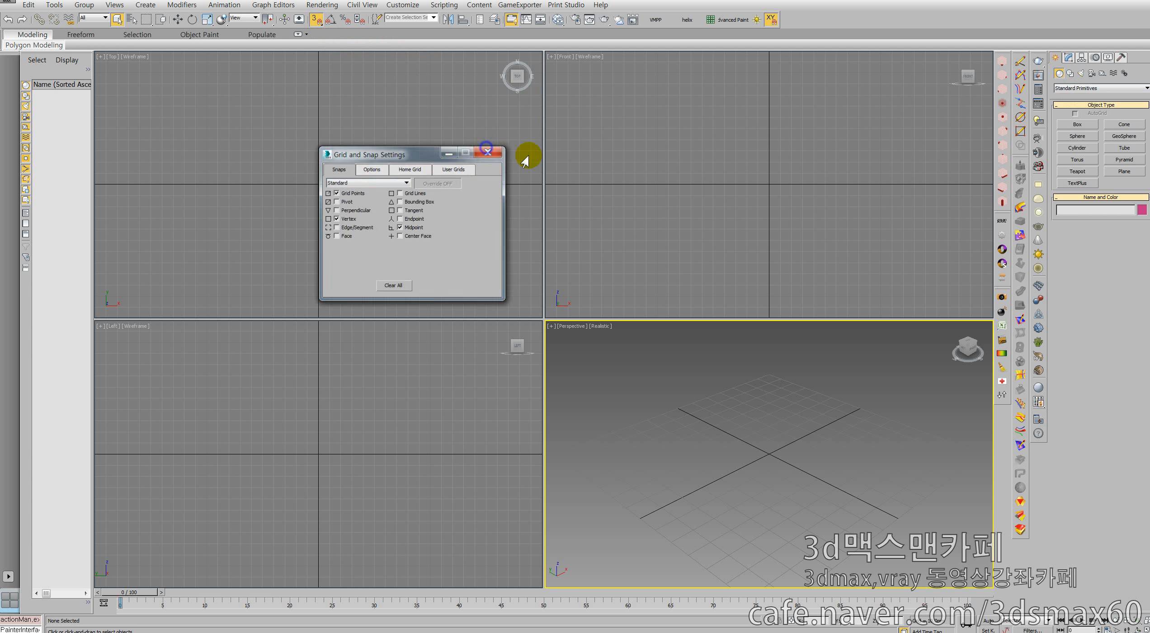
pyautogui.click(1077, 90)
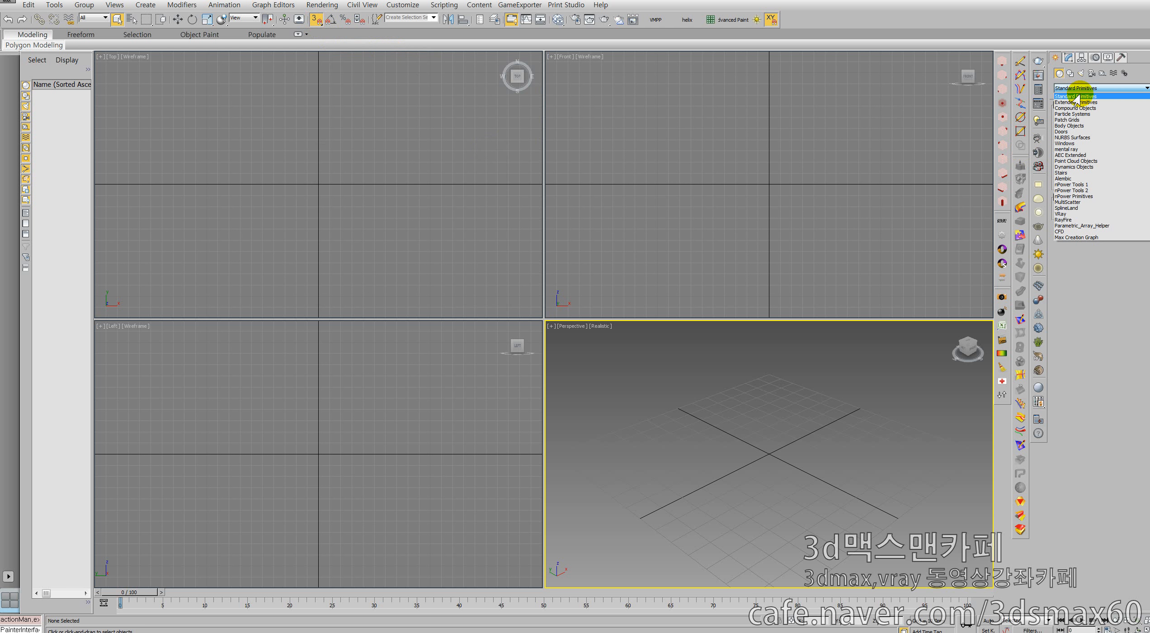
pyautogui.click(1075, 131)
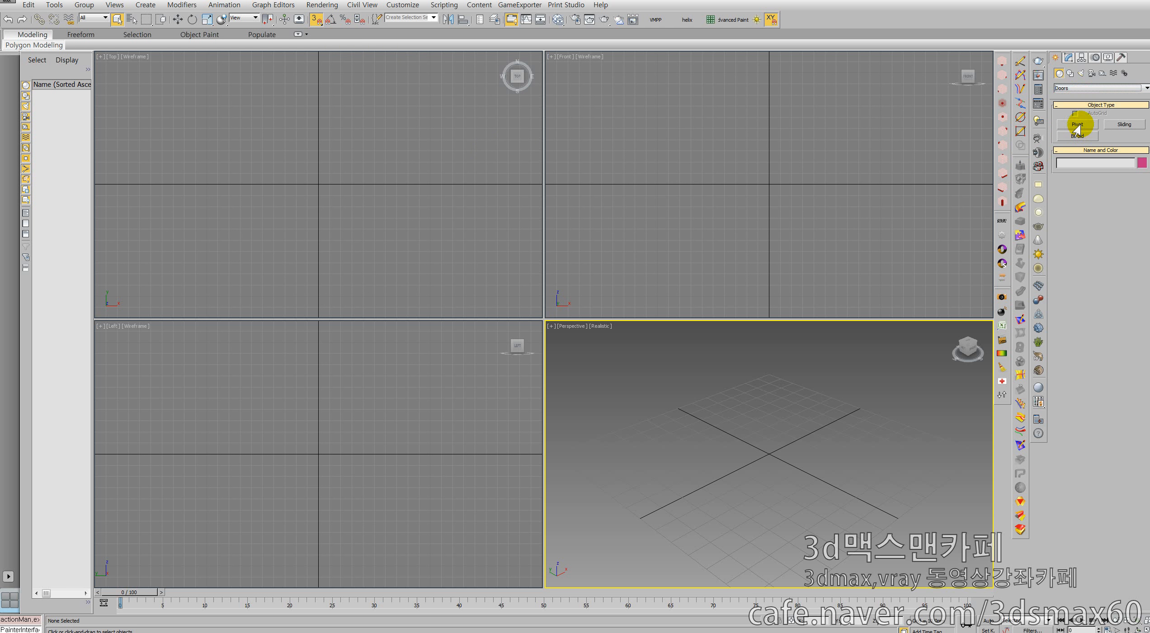
pyautogui.click(1077, 127)
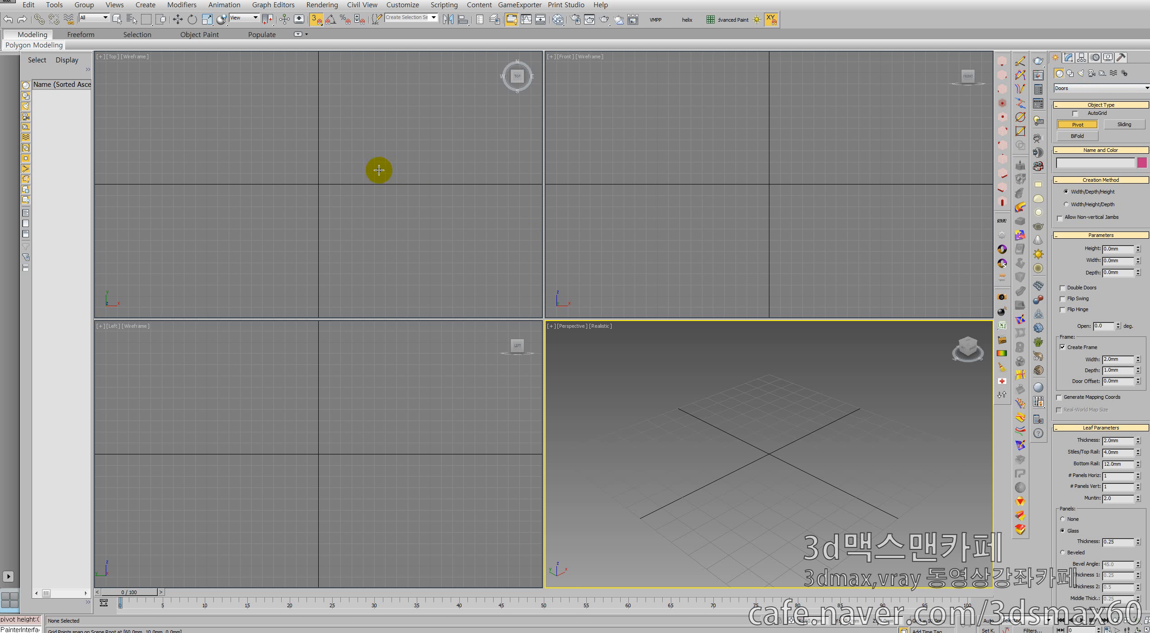
pyautogui.moveTo(386, 184); pyautogui.dragTo(260, 183)
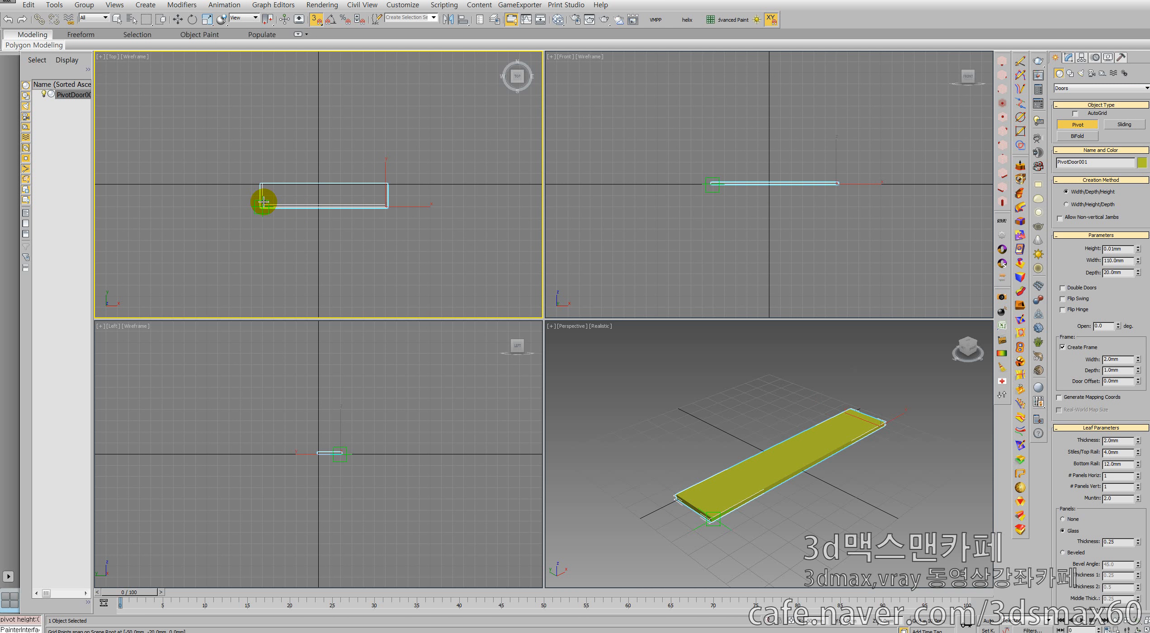
pyautogui.click(263, 202)
pyautogui.click(411, 95)
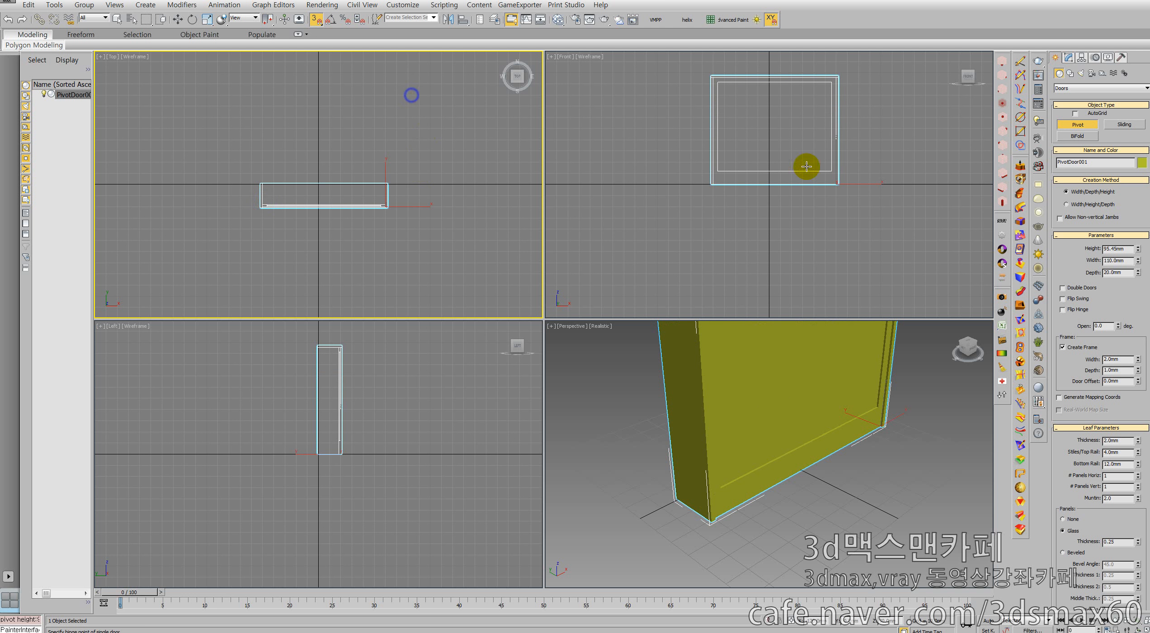
# Increase the pivot door's height to about 185 mm and maximize the Perspective view on it.
pyautogui.click(1068, 57)
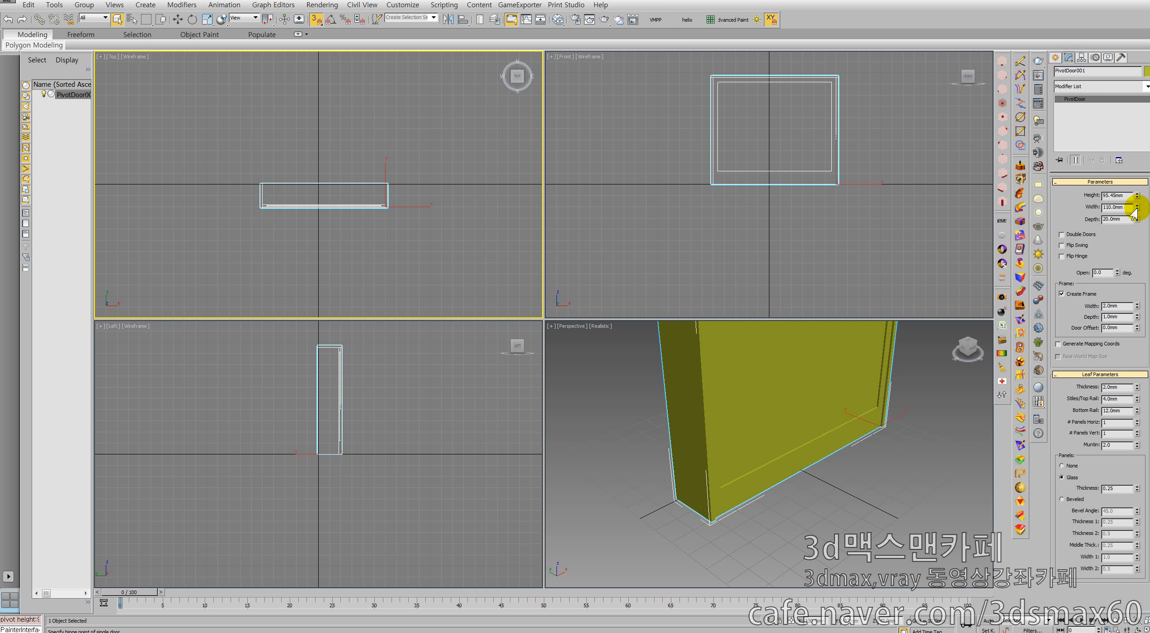
pyautogui.moveTo(1137, 206); pyautogui.dragTo(1125, 155)
pyautogui.rightClick(1135, 180)
pyautogui.moveTo(838, 461); pyautogui.dragTo(760, 460, button='middle')
pyautogui.scroll(-5, 792, 501)
pyautogui.hotkey('alt', 'w')
pyautogui.hotkey('ctrl', 'r')
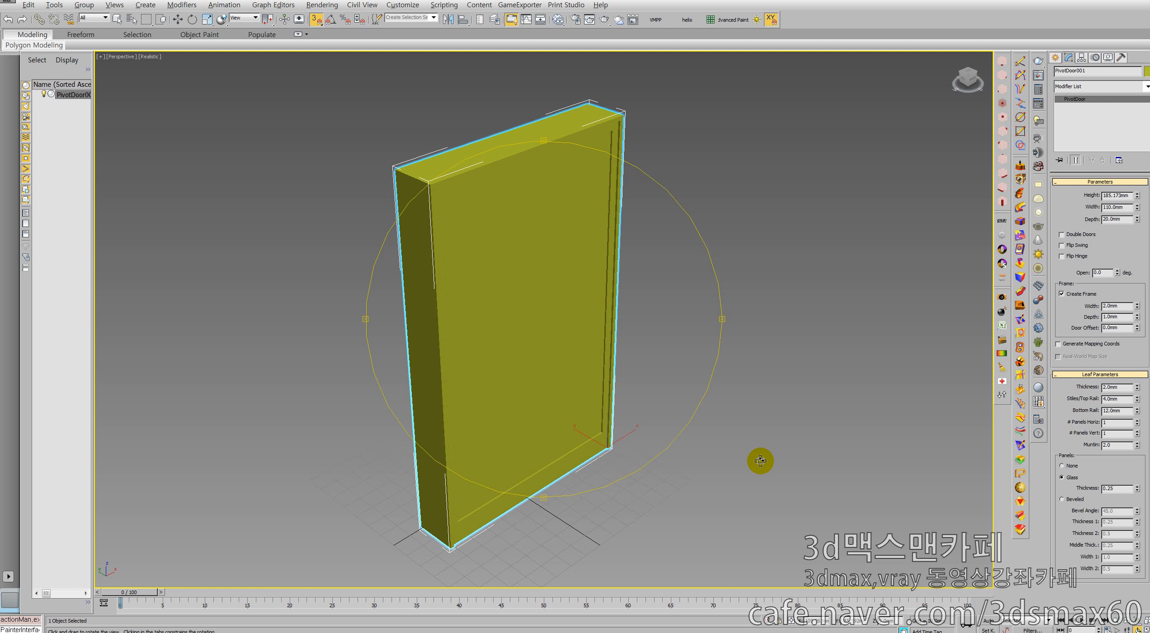
pyautogui.moveTo(636, 352); pyautogui.dragTo(599, 332)
pyautogui.rightClick(732, 350)
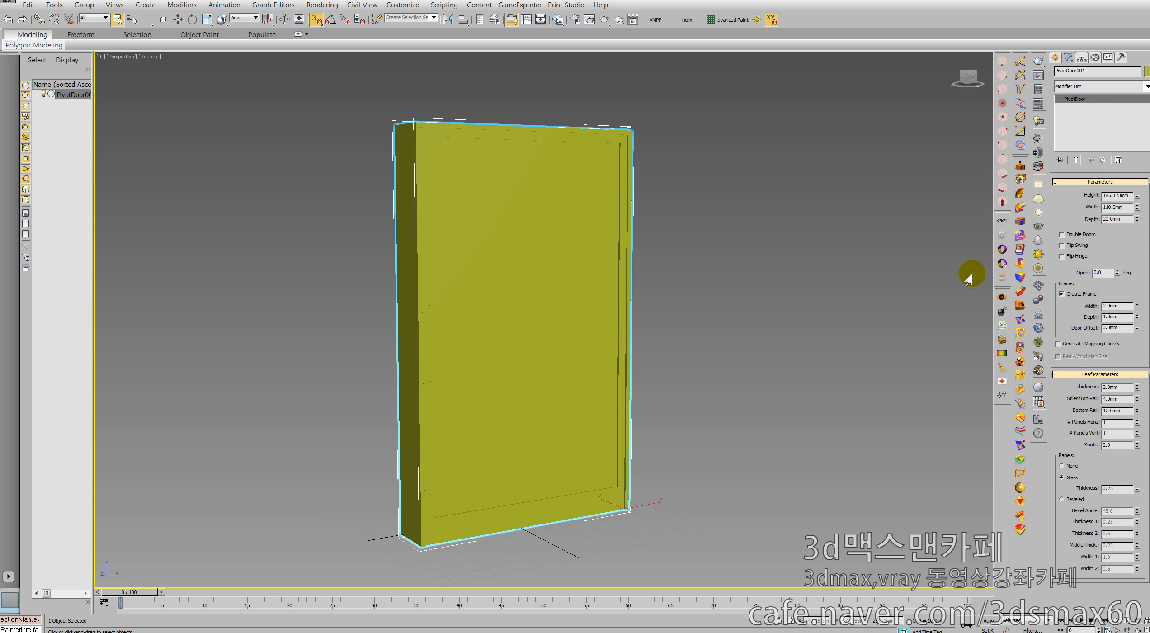
# Try the Double Doors option with an opening angle on the pivot door, and turn the option off again.
pyautogui.click(1076, 234)
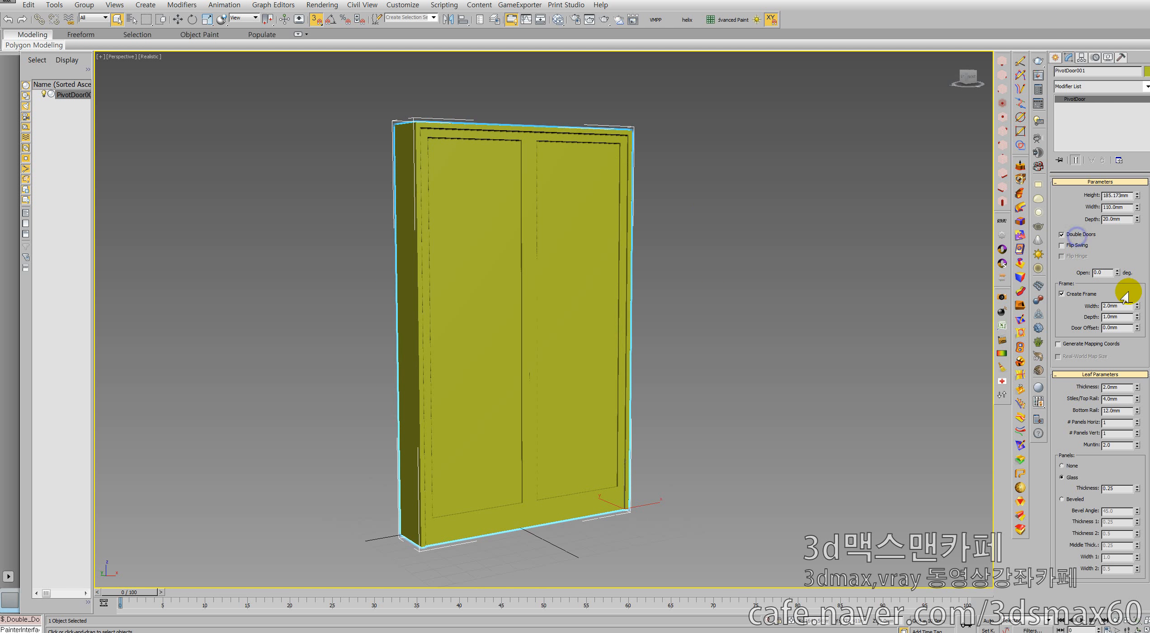
pyautogui.moveTo(1114, 272); pyautogui.dragTo(1089, 243)
pyautogui.rightClick(1089, 243)
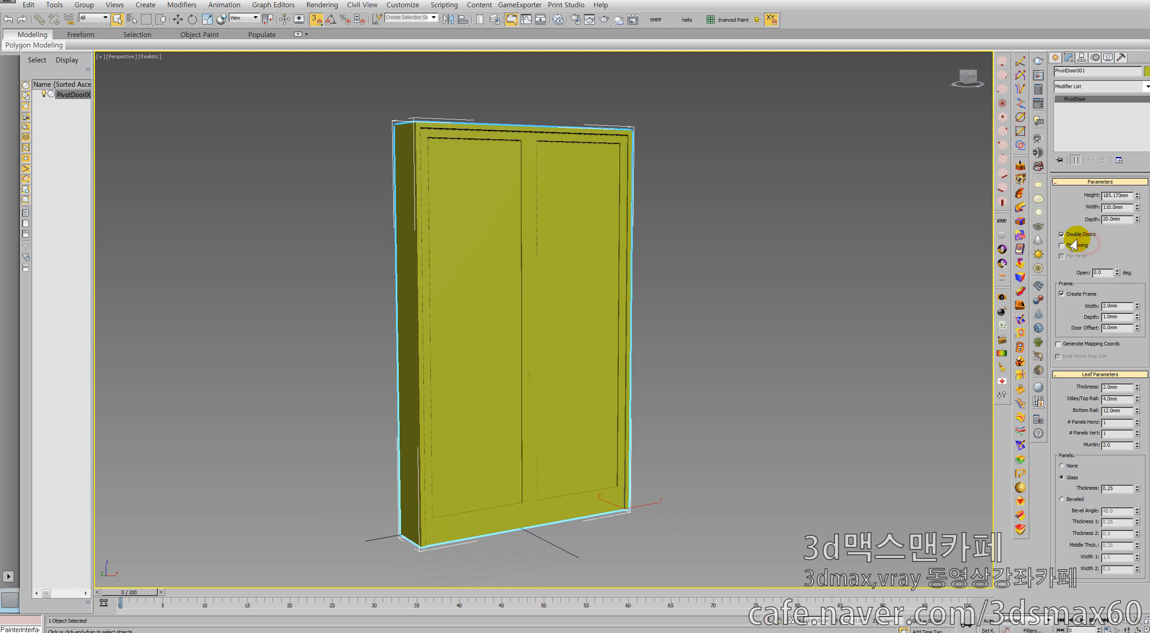
pyautogui.click(1075, 236)
pyautogui.moveTo(590, 307); pyautogui.dragTo(624, 315, button='middle')
pyautogui.rightClick(623, 316)
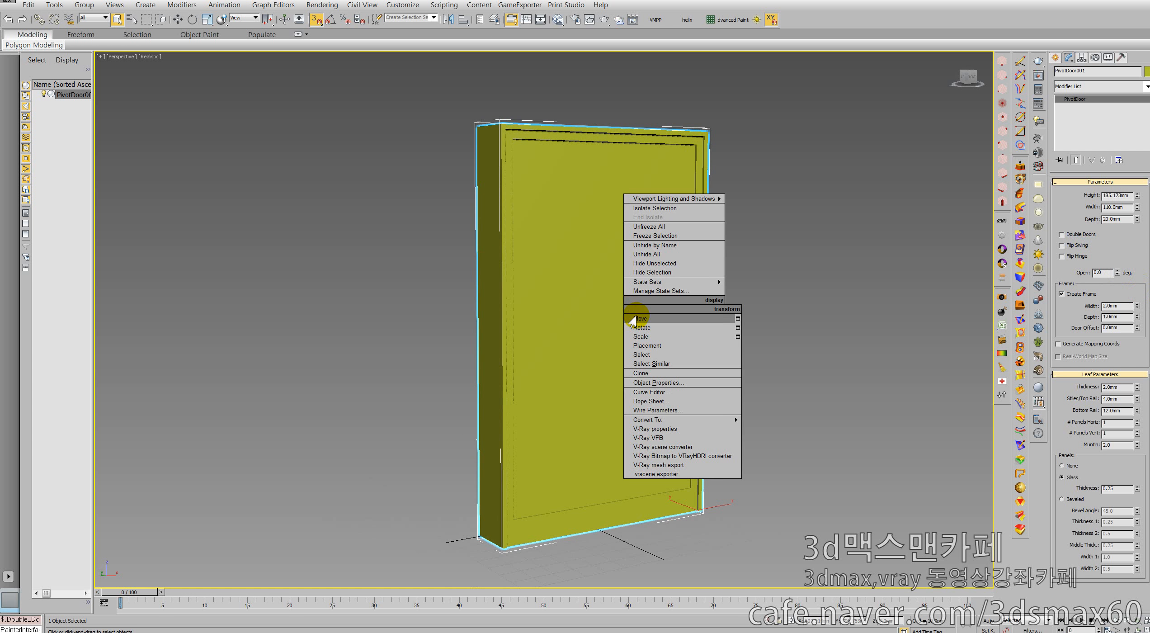
pyautogui.click(637, 317)
pyautogui.scroll(4, 624, 312)
pyautogui.scroll(-4, 639, 337)
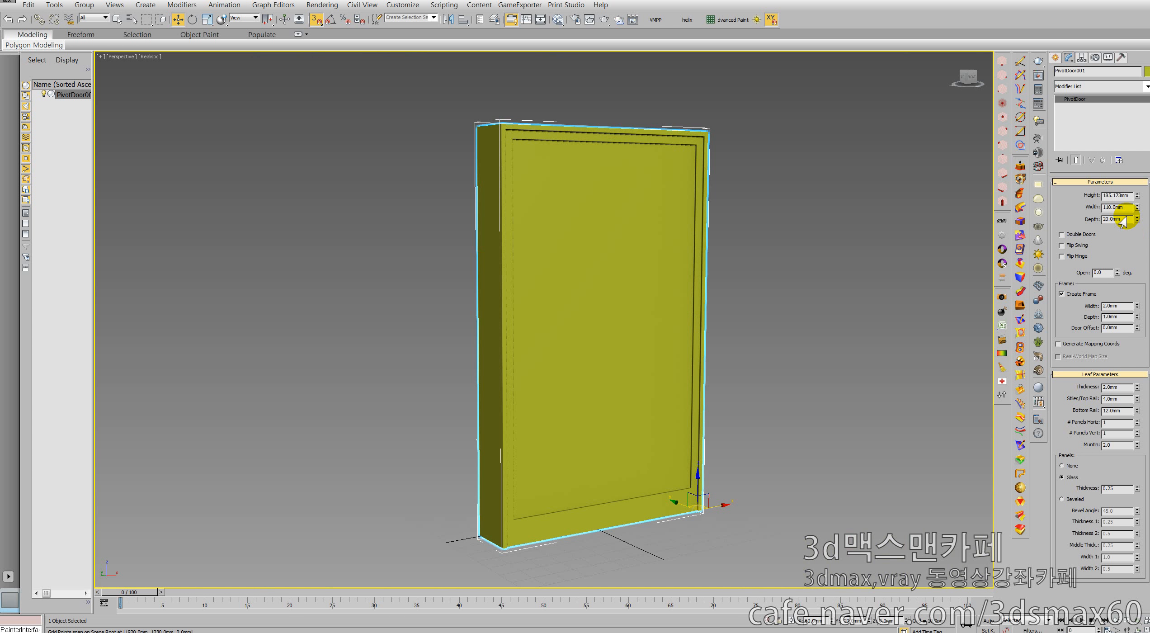
pyautogui.moveTo(1136, 206)
pyautogui.mouseDown()
pyautogui.moveTo(1135, 174)
pyautogui.moveTo(1131, 201)
pyautogui.moveTo(1132, 185)
pyautogui.mouseUp()
pyautogui.rightClick(1132, 185)
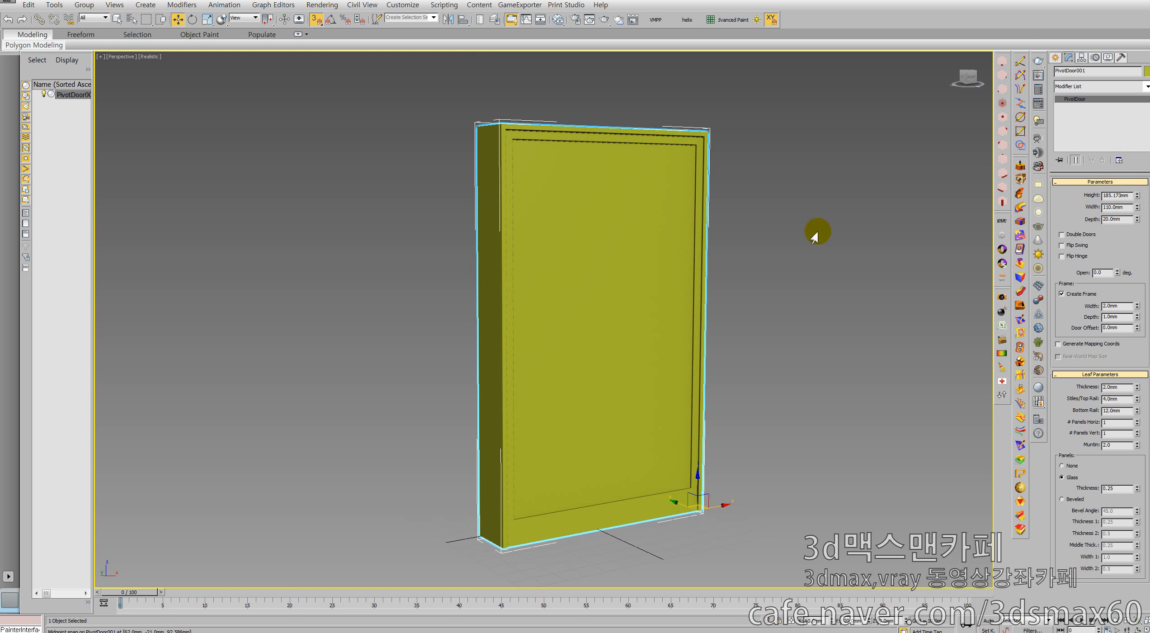
# Add an Edit Poly modifier to the pivot door.
pyautogui.click(1141, 88)
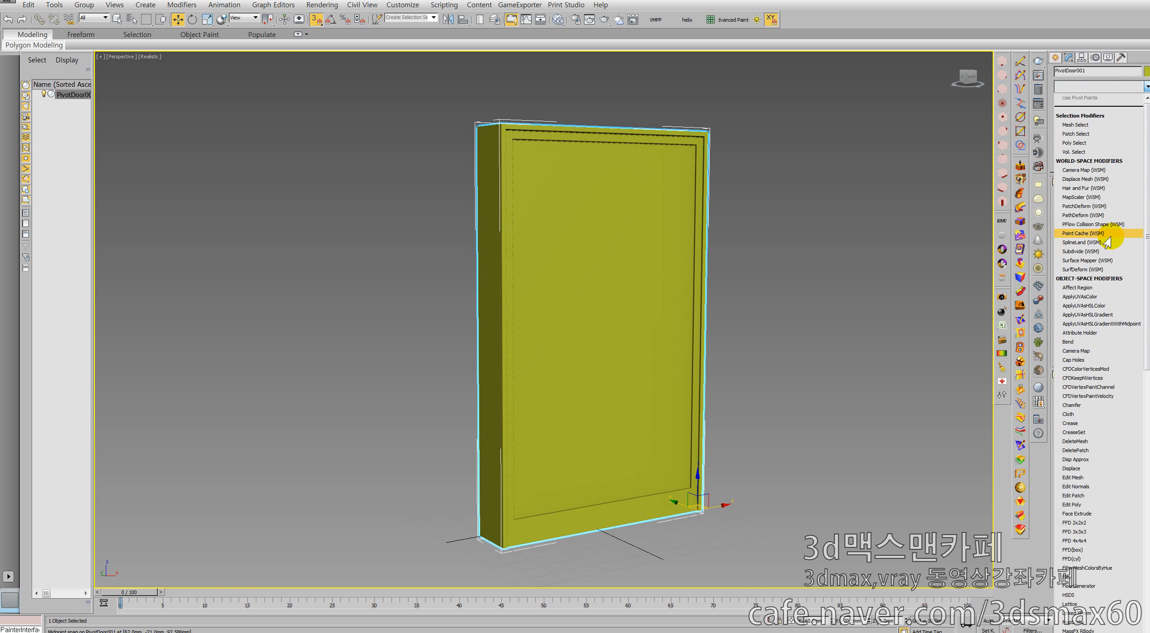
pyautogui.write('e')
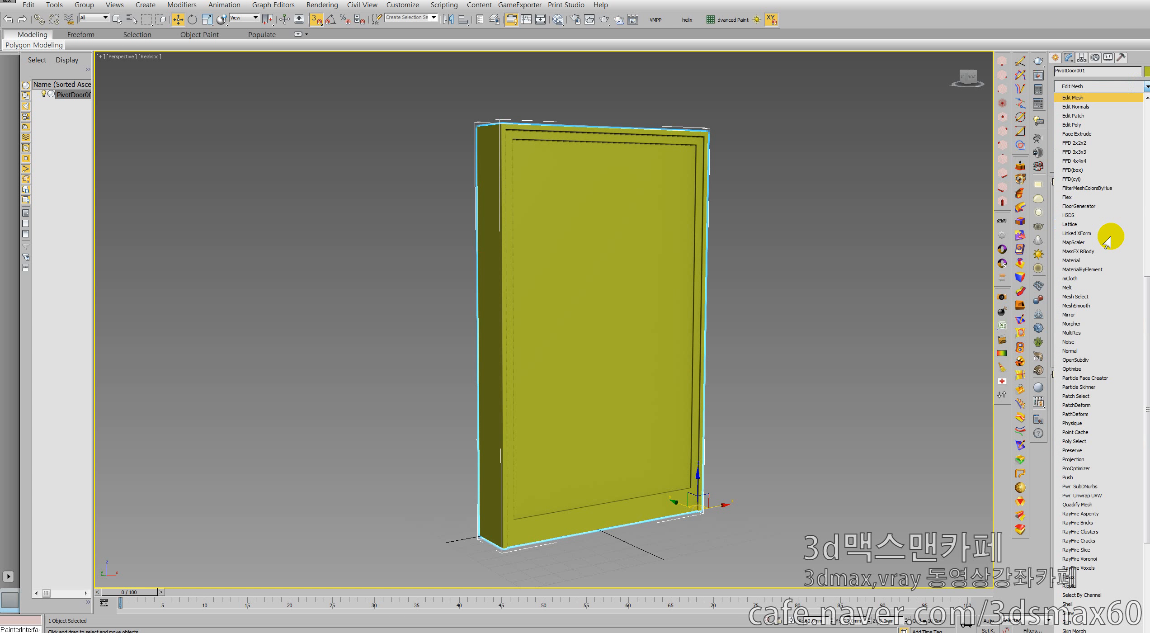
pyautogui.write('dit poly')
pyautogui.press('Return')
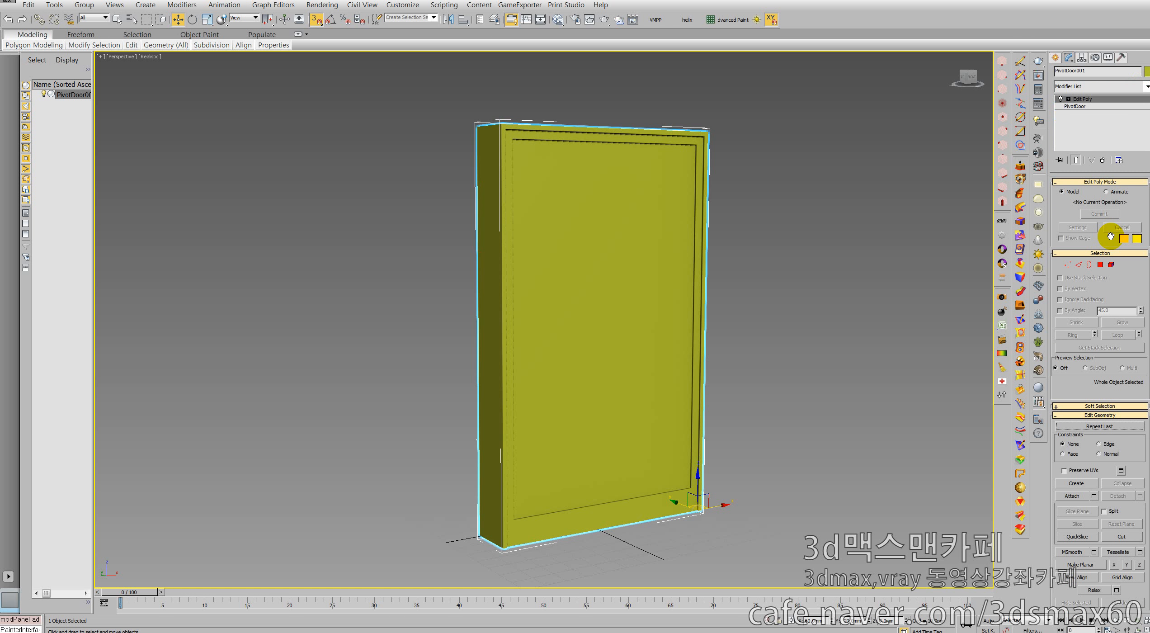
pyautogui.click(1100, 265)
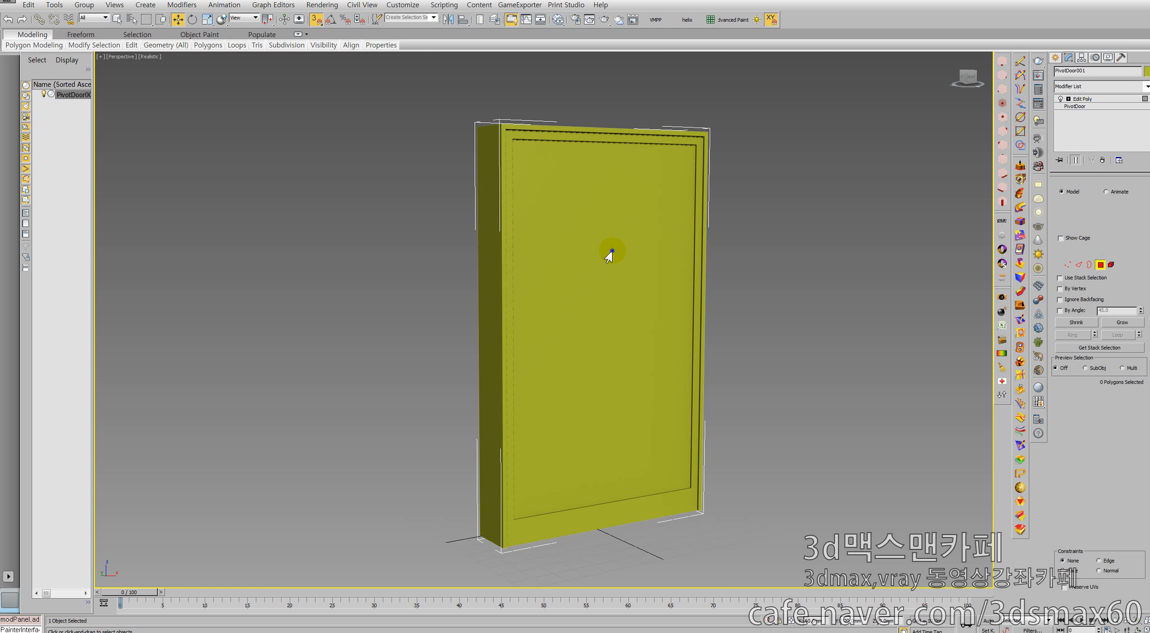
pyautogui.click(623, 250)
pyautogui.rightClick(622, 256)
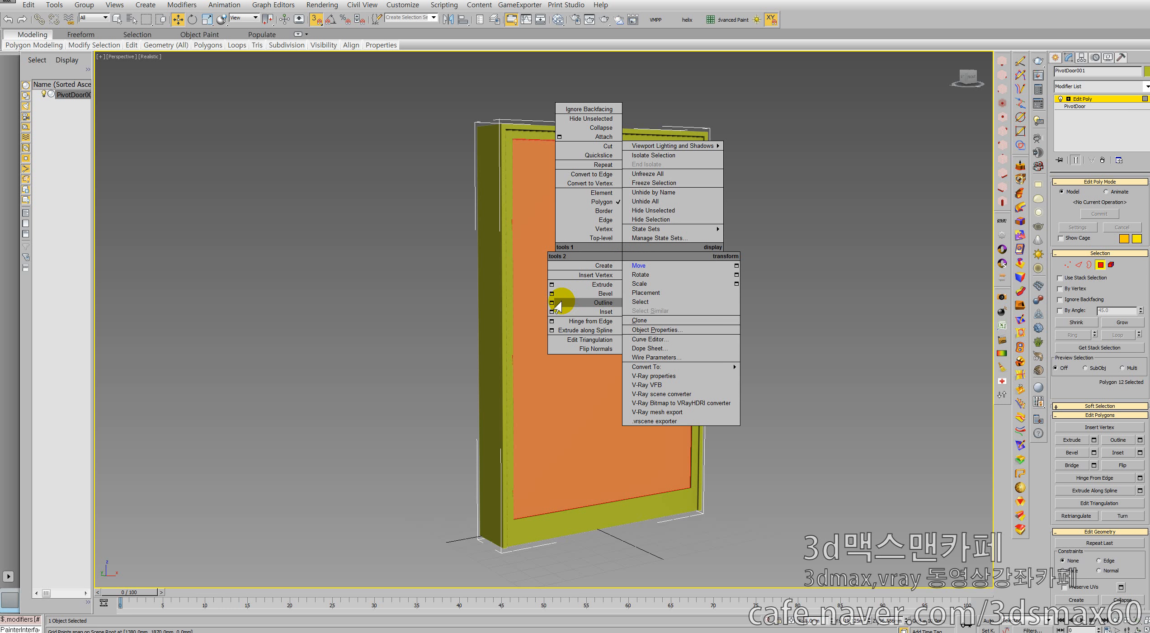
# Select all vertical edges of the door and frame with a window crossing them at mid-height.
pyautogui.click(1077, 265)
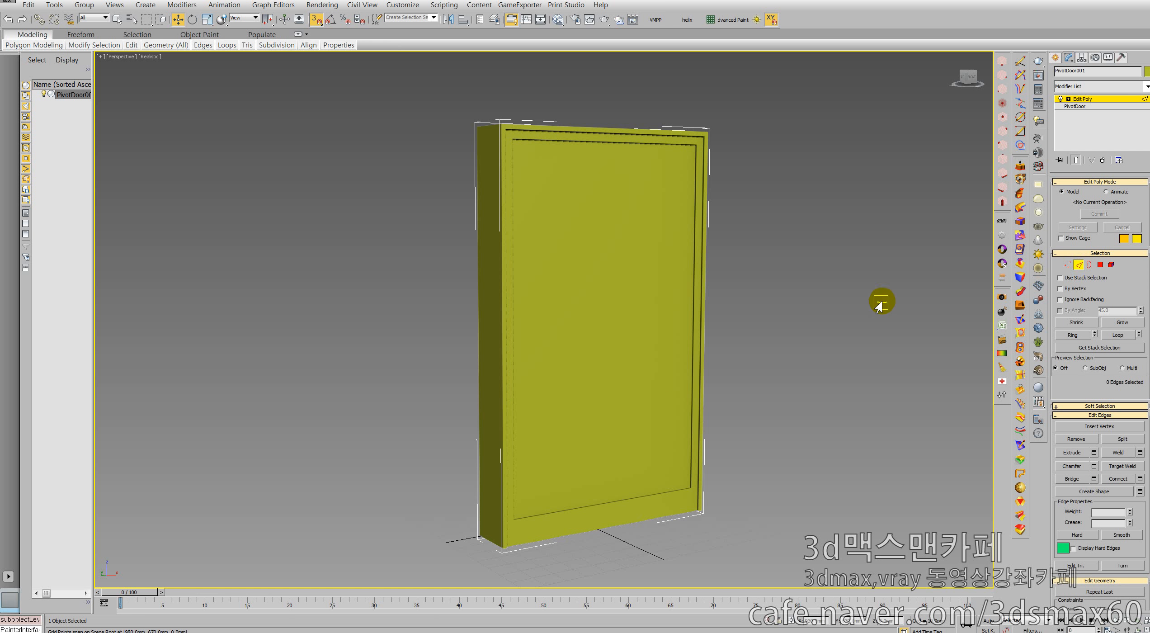
pyautogui.moveTo(850, 328); pyautogui.dragTo(300, 310)
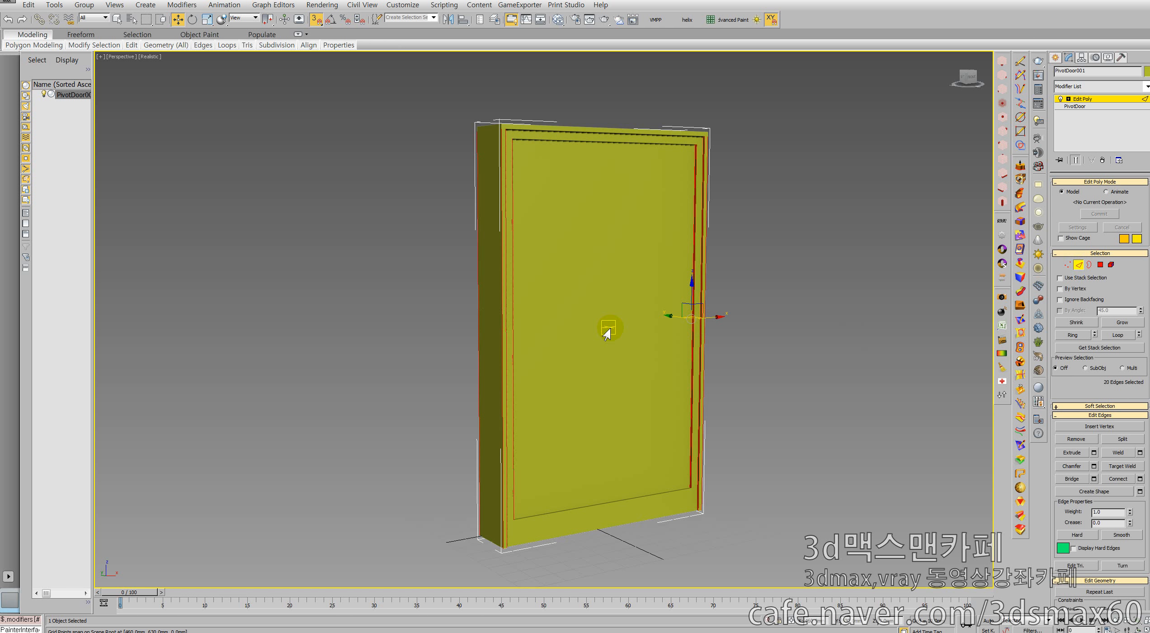
pyautogui.keyDown('alt'); pyautogui.moveTo(607, 334); pyautogui.dragTo(559, 333, button='middle'); pyautogui.keyUp('alt')
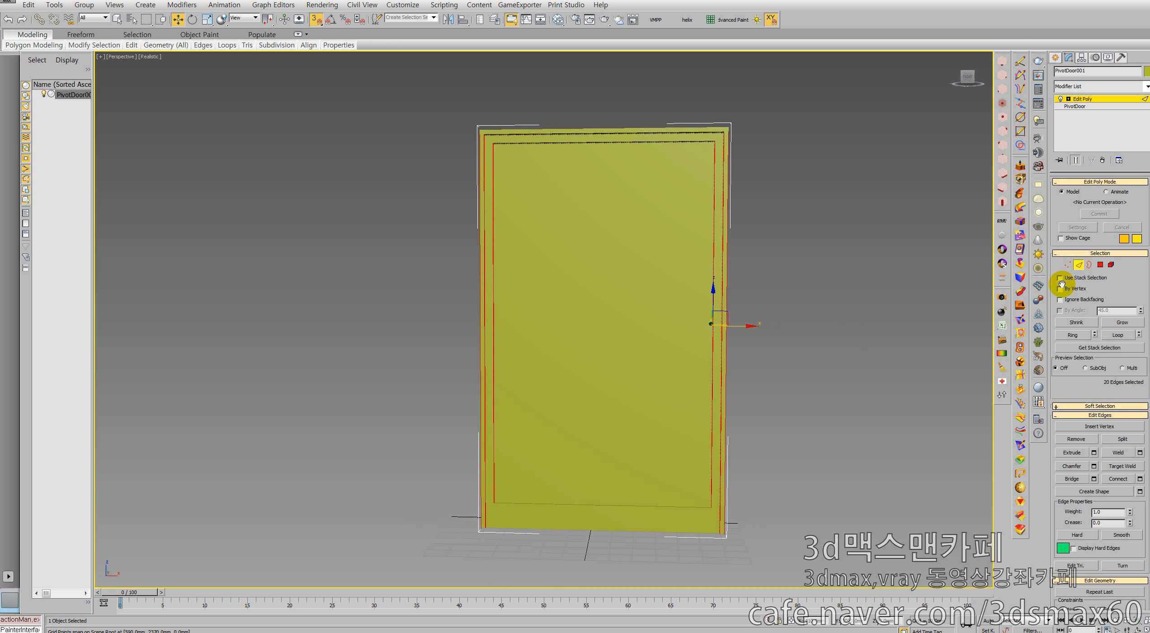
# Select the door leaf as an element and hide all unselected geometry, including the frame.
pyautogui.click(1111, 265)
pyautogui.click(650, 316)
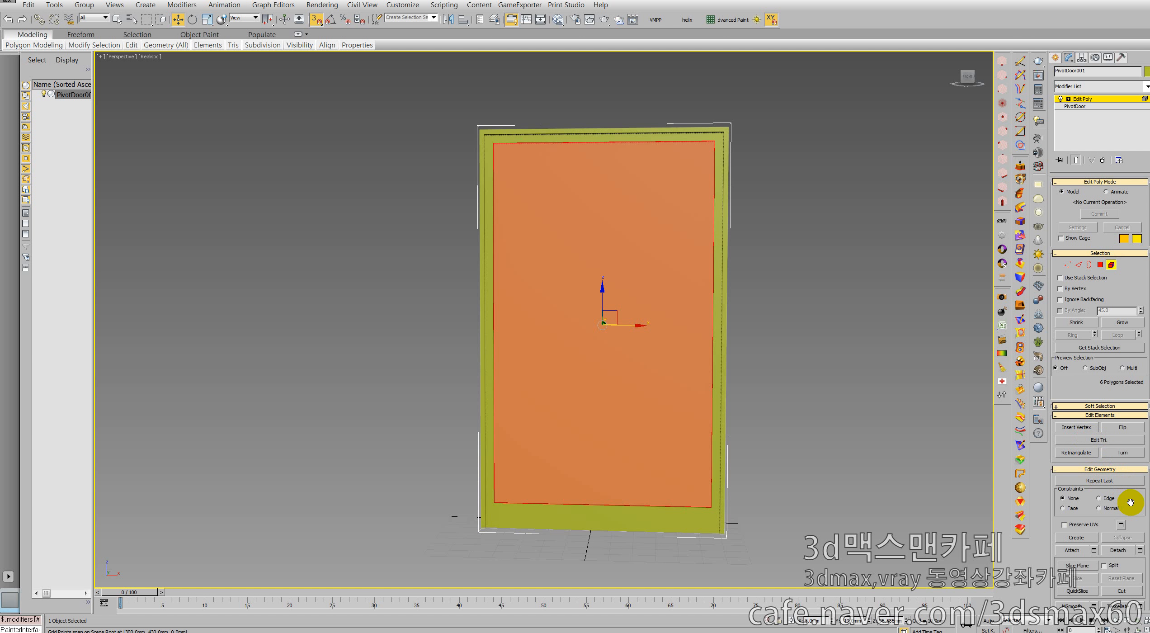
pyautogui.moveTo(1130, 502); pyautogui.dragTo(1105, 370)
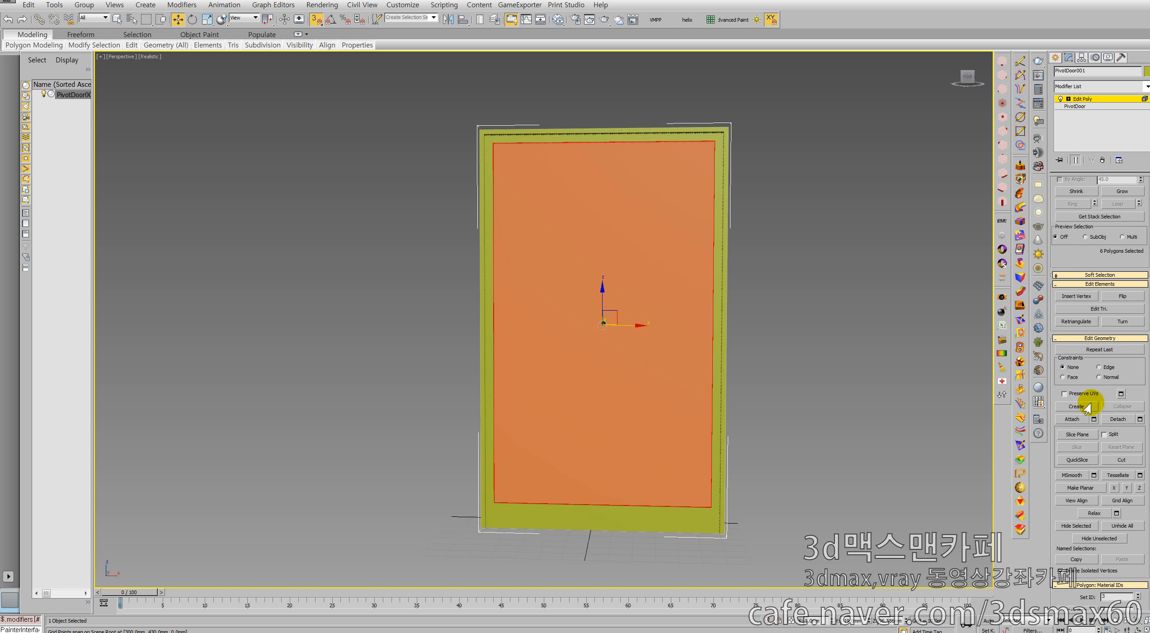
pyautogui.click(1090, 538)
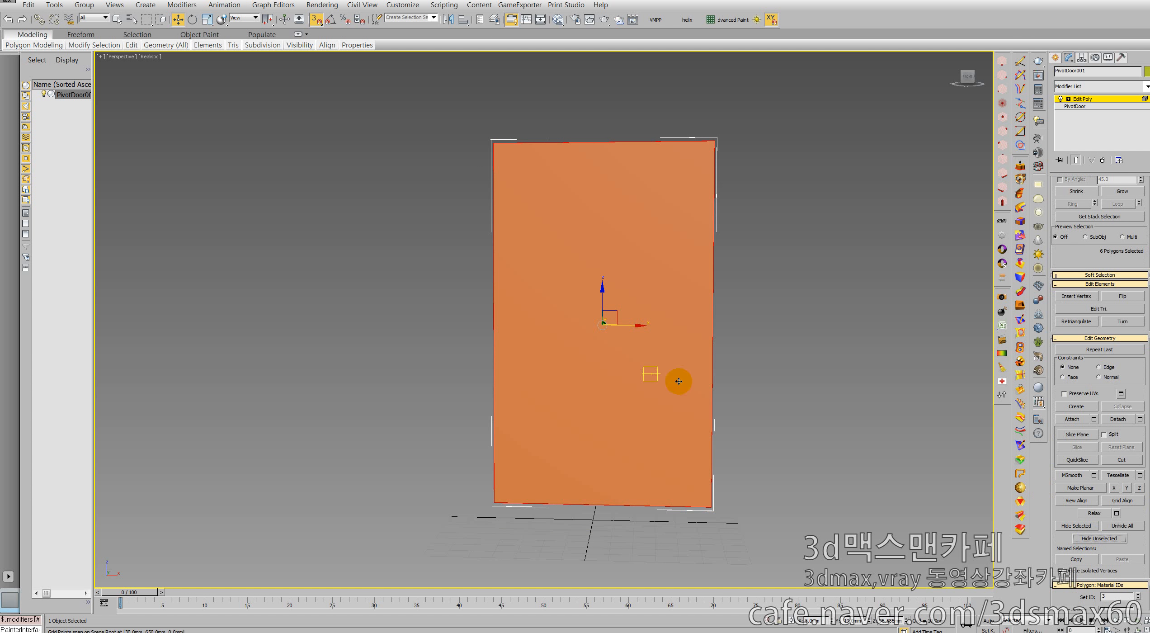
# Divide the door leaf into quarters by connecting its vertical edges and its horizontal edges with one segment each.
pyautogui.click(1068, 98)
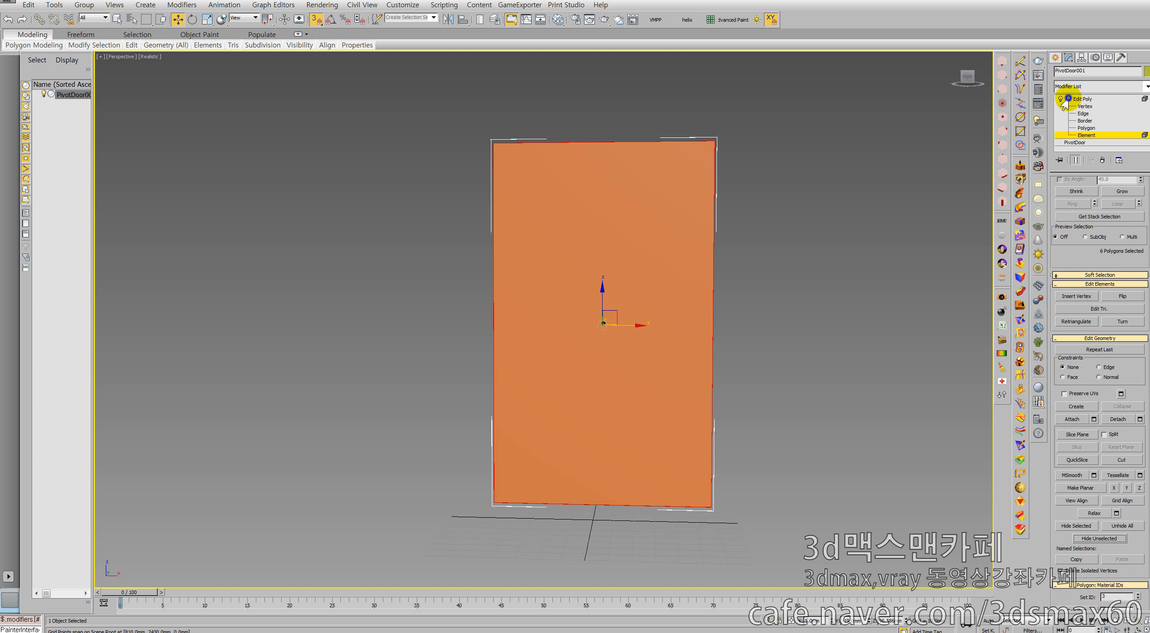
pyautogui.click(1083, 113)
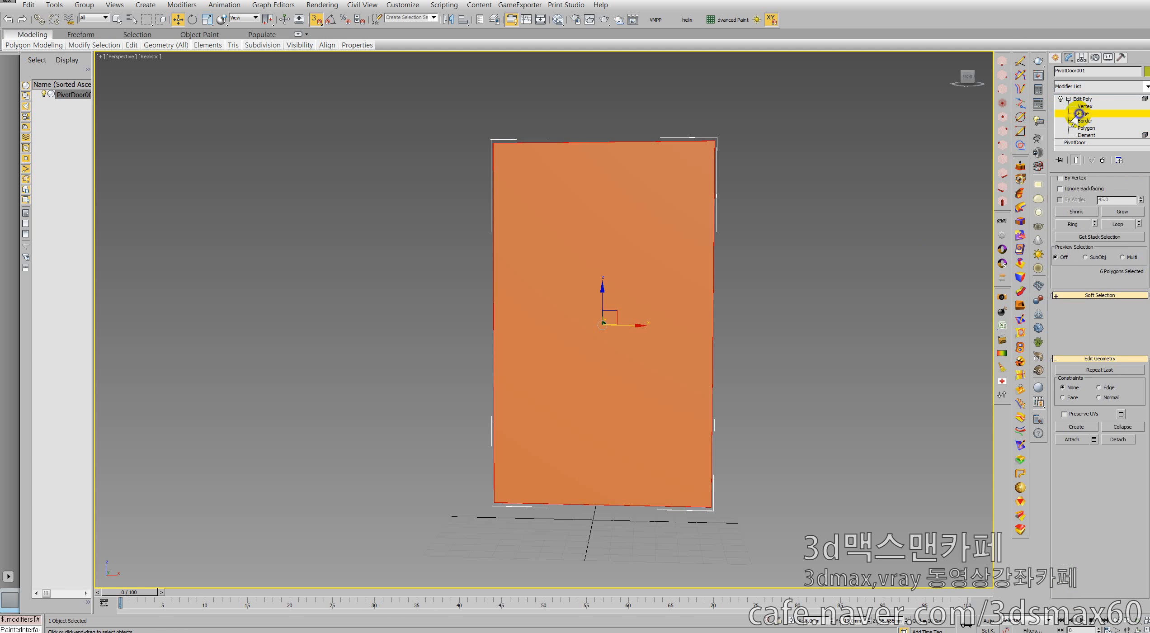
pyautogui.rightClick(603, 300)
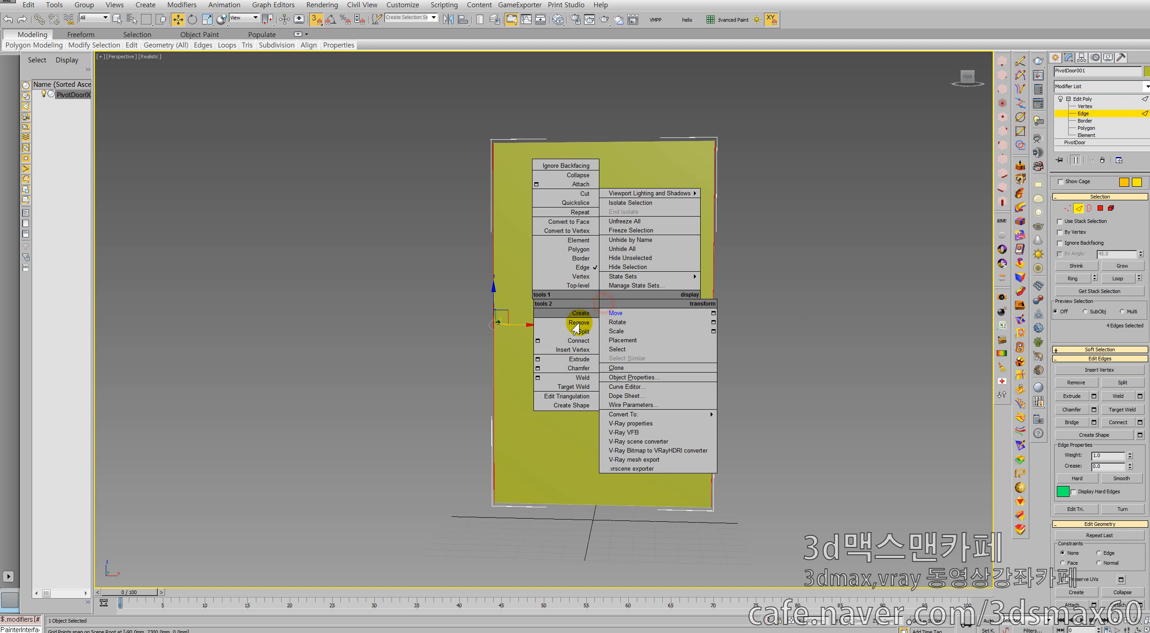
pyautogui.click(538, 340)
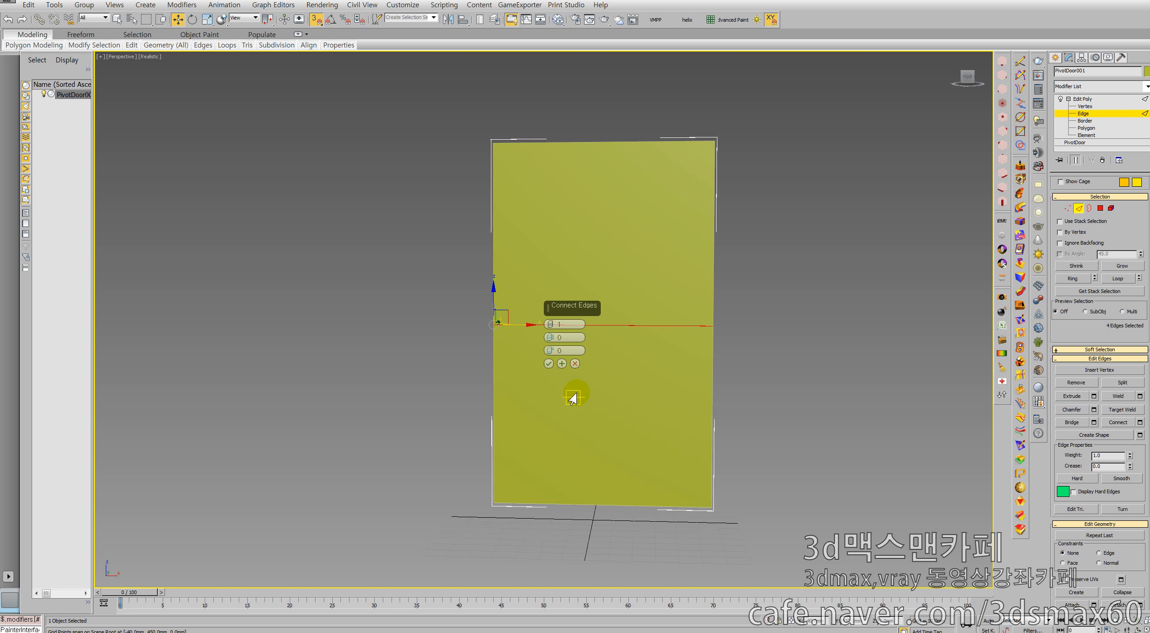
pyautogui.click(562, 364)
pyautogui.moveTo(589, 525); pyautogui.dragTo(615, 34)
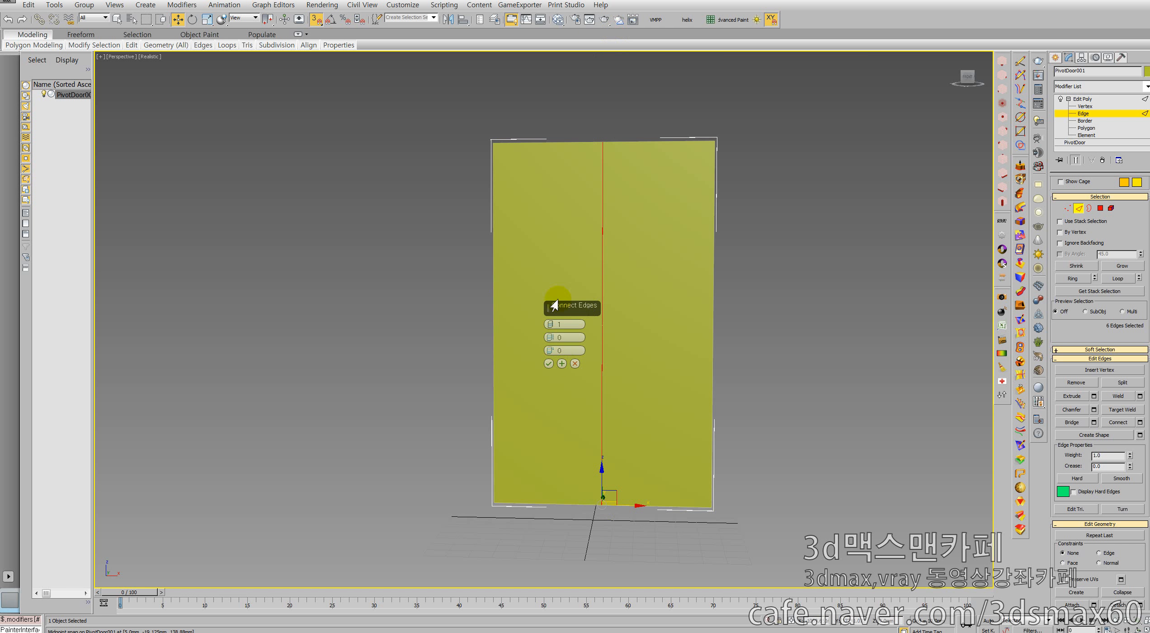
pyautogui.click(548, 364)
# Display edged faces and select the four front polygons of the door leaf.
pyautogui.press('F4')
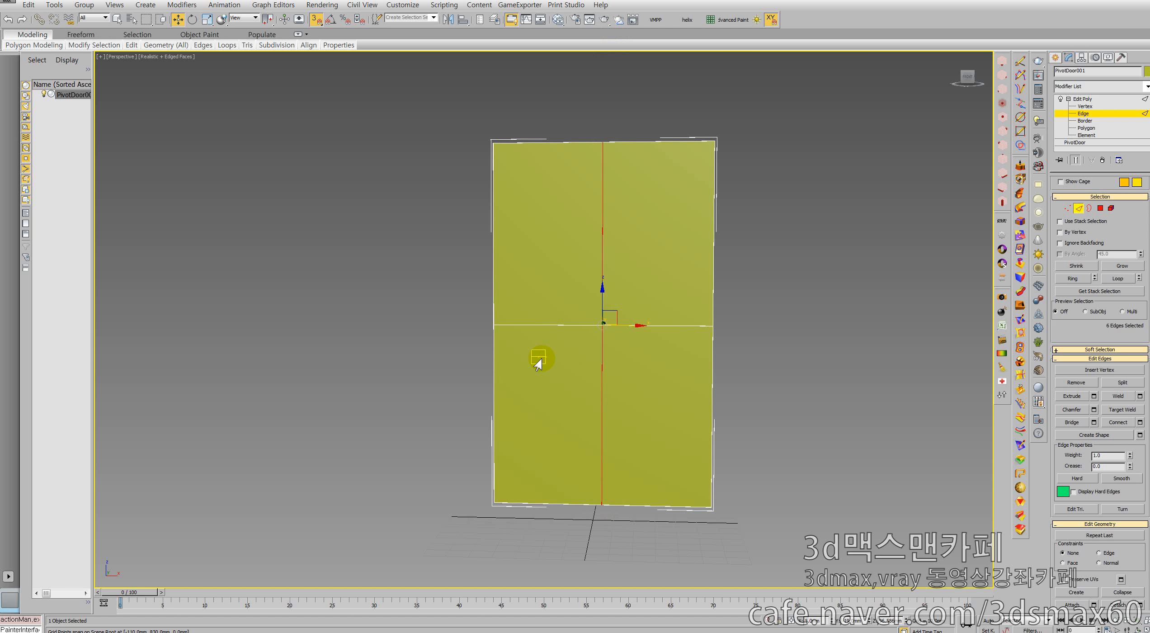
pyautogui.keyDown('alt'); pyautogui.moveTo(534, 375); pyautogui.dragTo(578, 378, button='middle'); pyautogui.keyUp('alt')
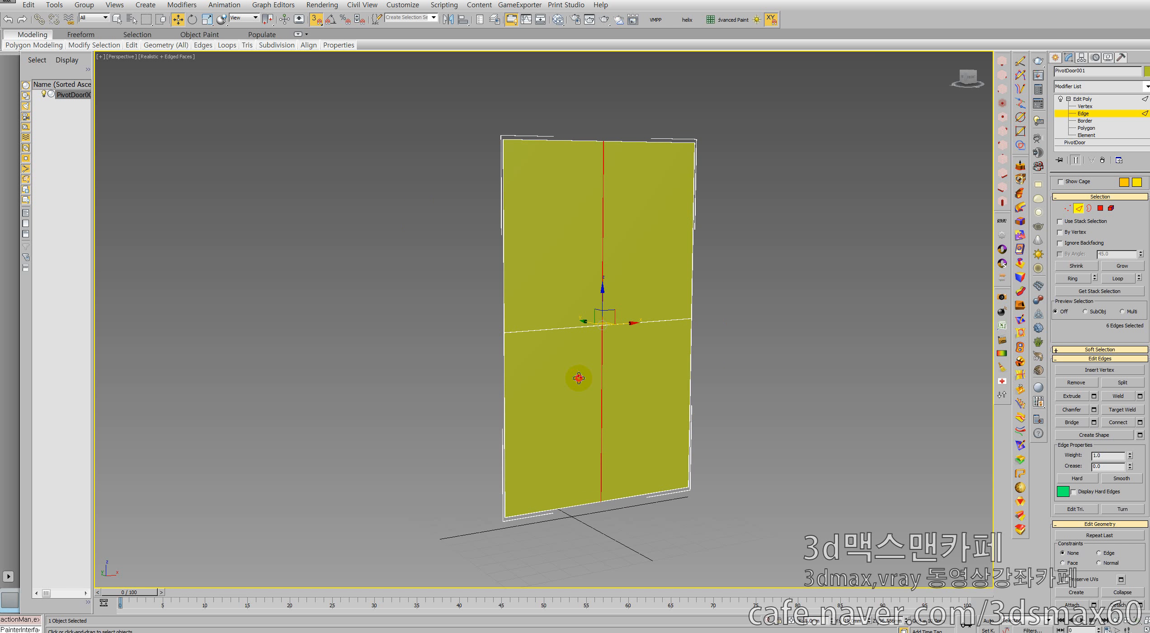
pyautogui.click(1099, 209)
pyautogui.click(613, 232)
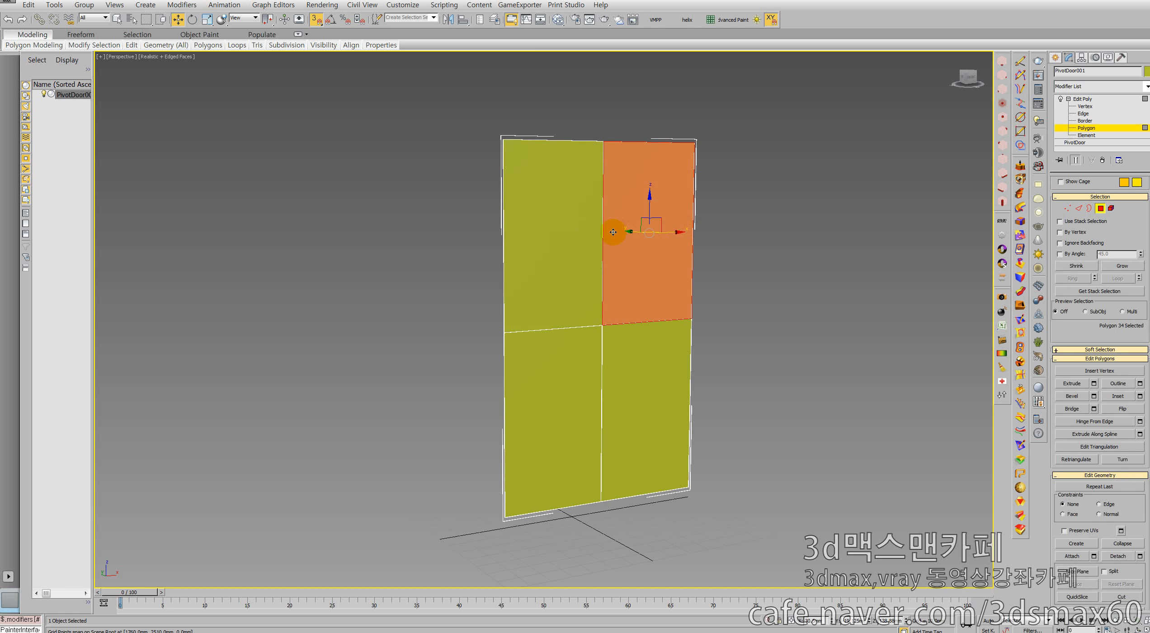
pyautogui.keyDown('ctrl'); pyautogui.click(573, 231); pyautogui.keyUp('ctrl')
pyautogui.keyDown('ctrl'); pyautogui.click(570, 359); pyautogui.keyUp('ctrl')
pyautogui.keyDown('ctrl'); pyautogui.click(642, 361); pyautogui.keyUp('ctrl')
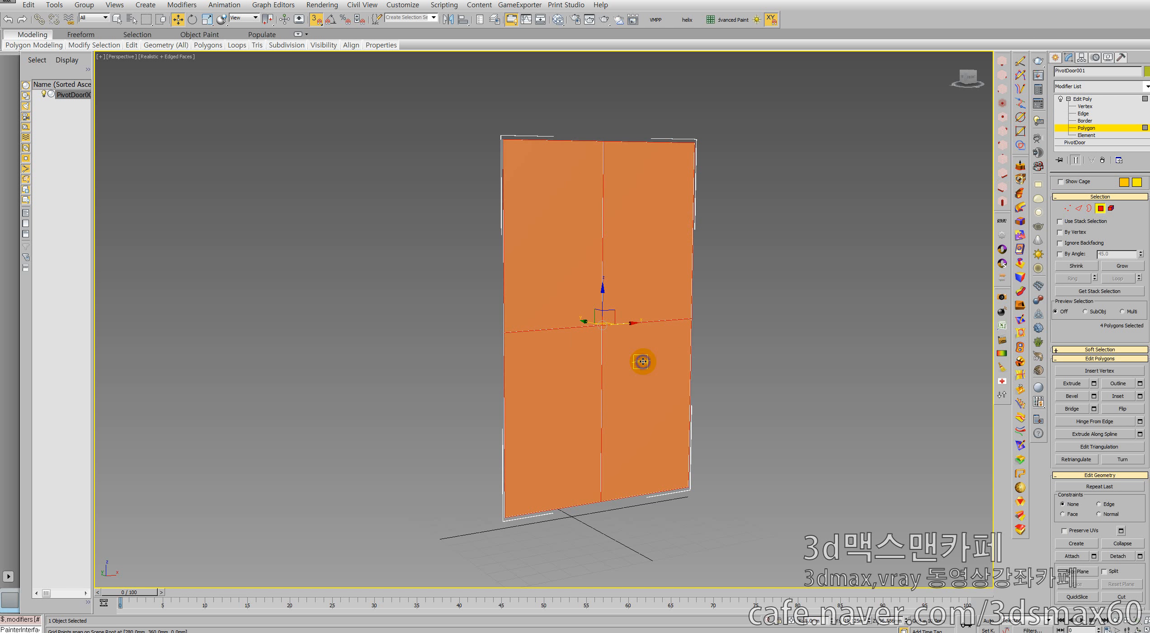
# Inset each of the four selected front polygons of the door leaf individually by about 7.3 mm.
pyautogui.rightClick(638, 361)
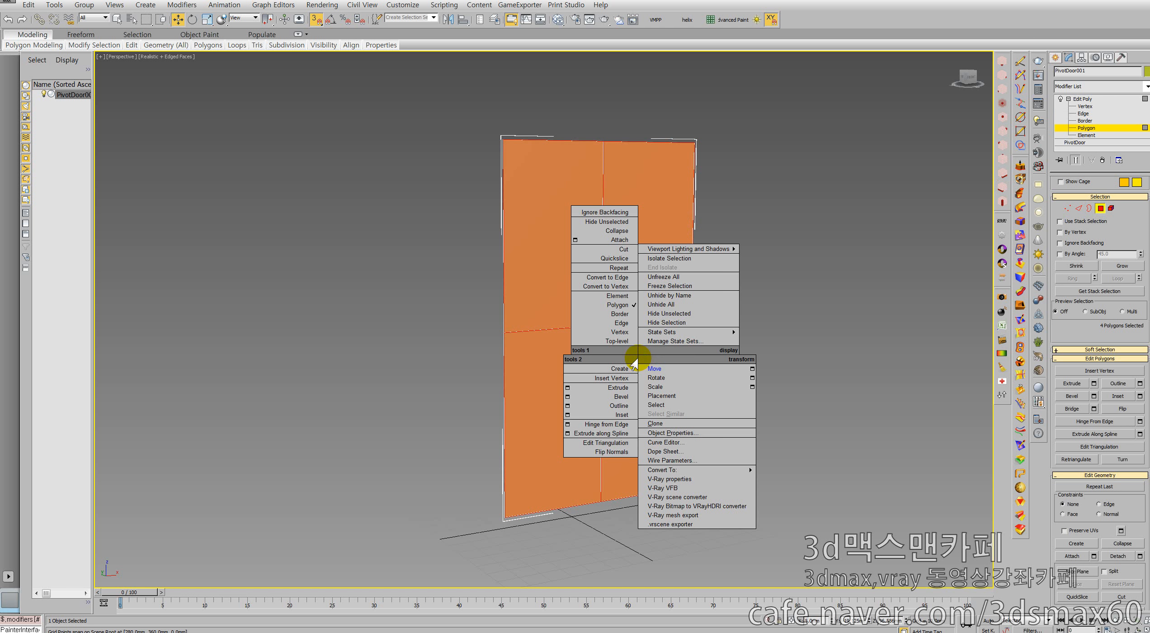
pyautogui.click(567, 415)
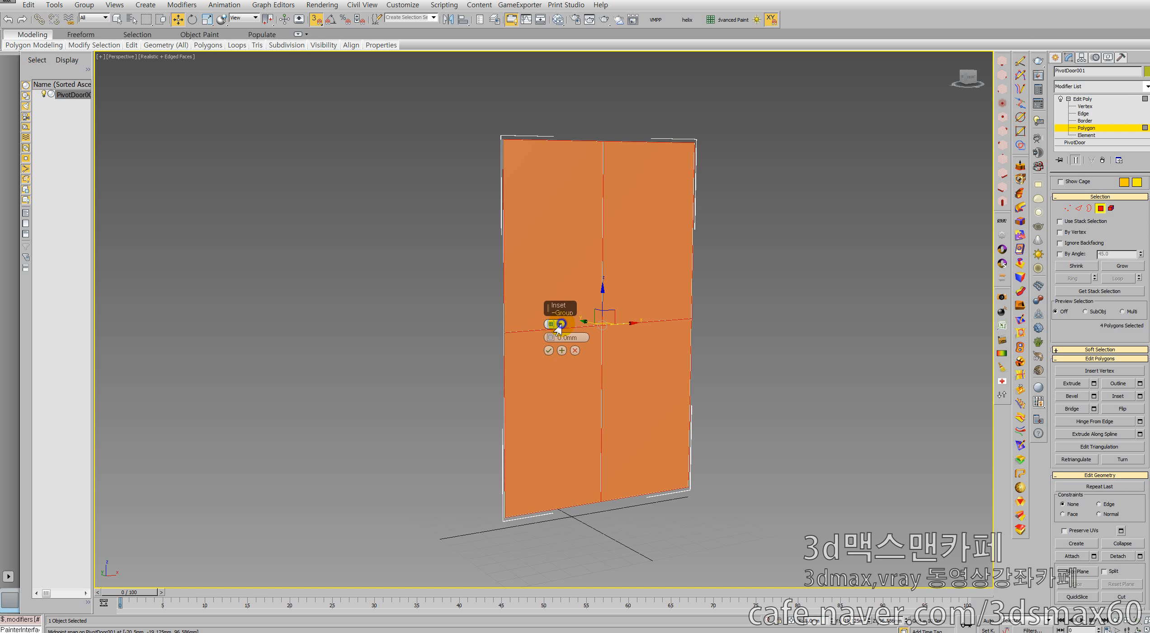
pyautogui.click(560, 325)
pyautogui.click(565, 333)
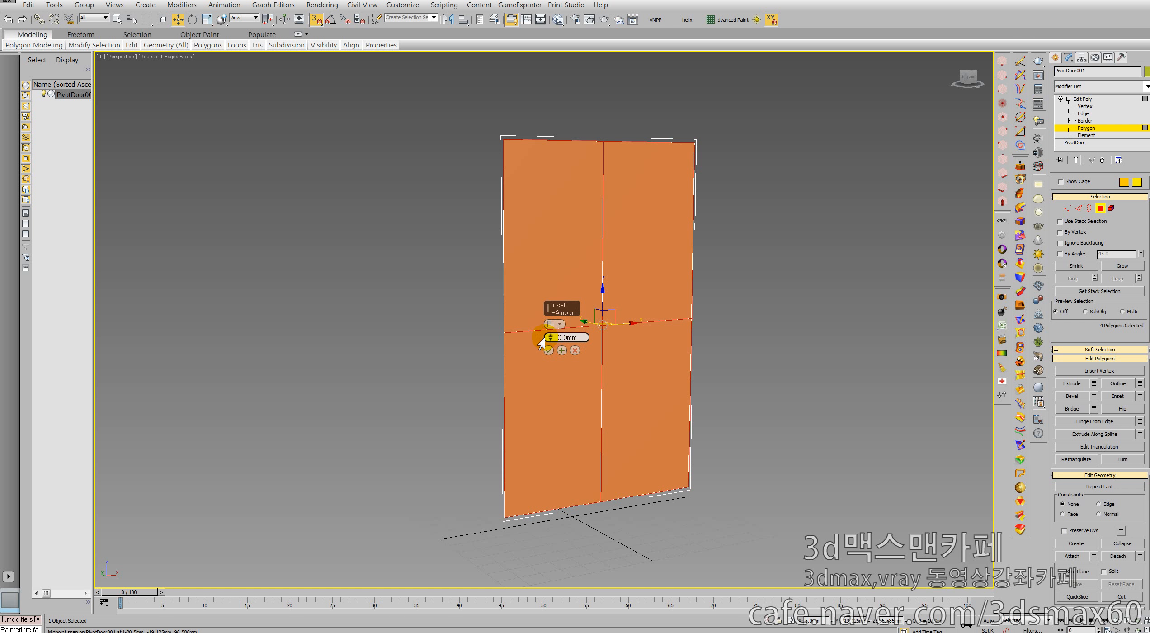
pyautogui.moveTo(547, 337); pyautogui.dragTo(557, 291)
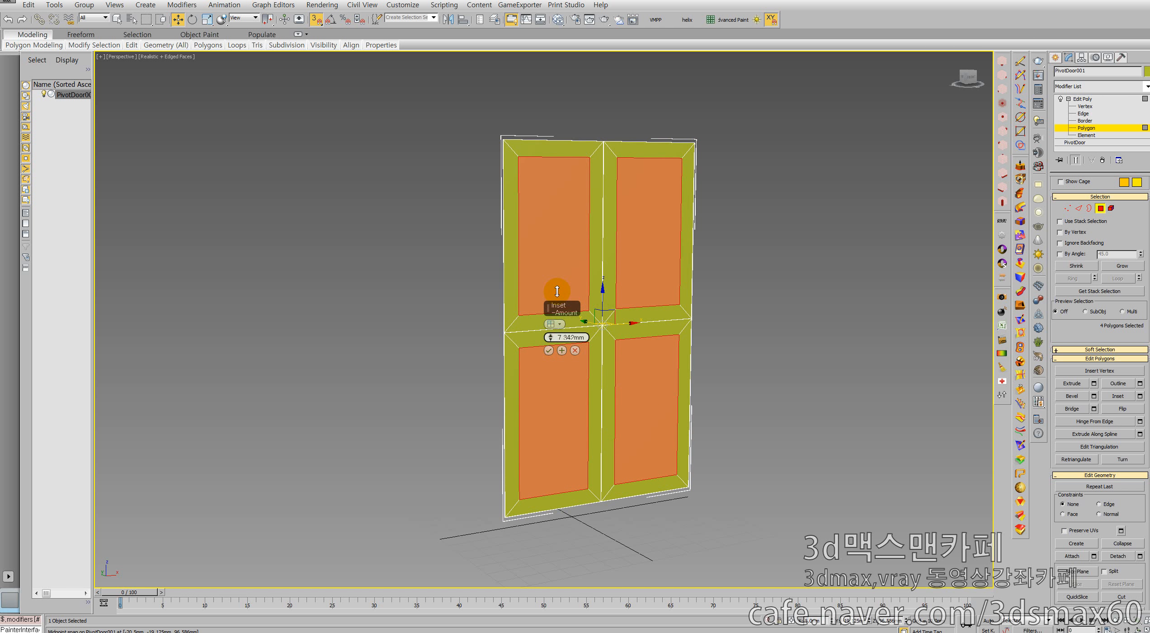
pyautogui.click(548, 350)
# Extrude the four inset panel polygons on the front of the door leaf.
pyautogui.click(1072, 383)
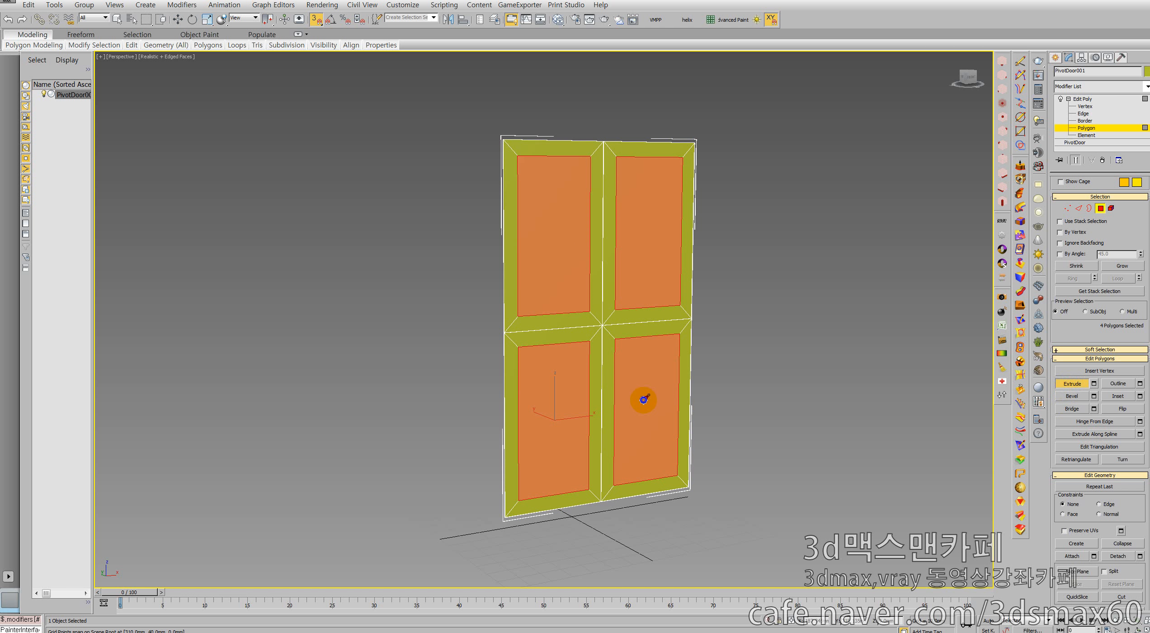
pyautogui.moveTo(648, 404)
pyautogui.mouseDown()
pyautogui.moveTo(634, 486)
pyautogui.moveTo(664, 382)
pyautogui.moveTo(662, 500)
pyautogui.moveTo(661, 429)
pyautogui.mouseUp()
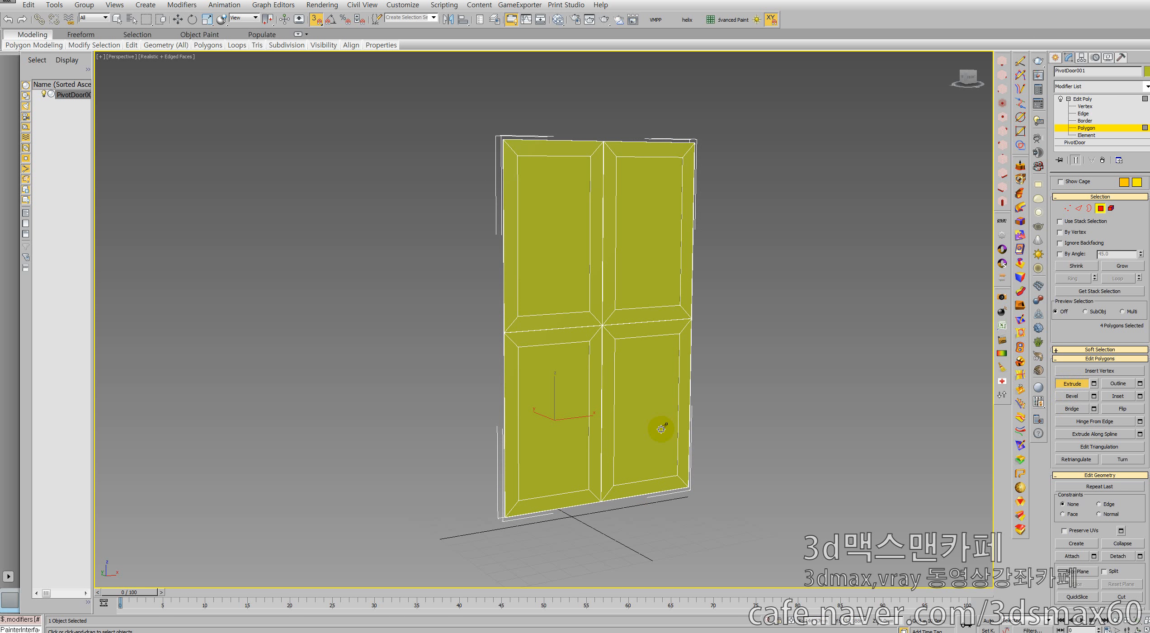
pyautogui.hotkey('ctrl', 'r')
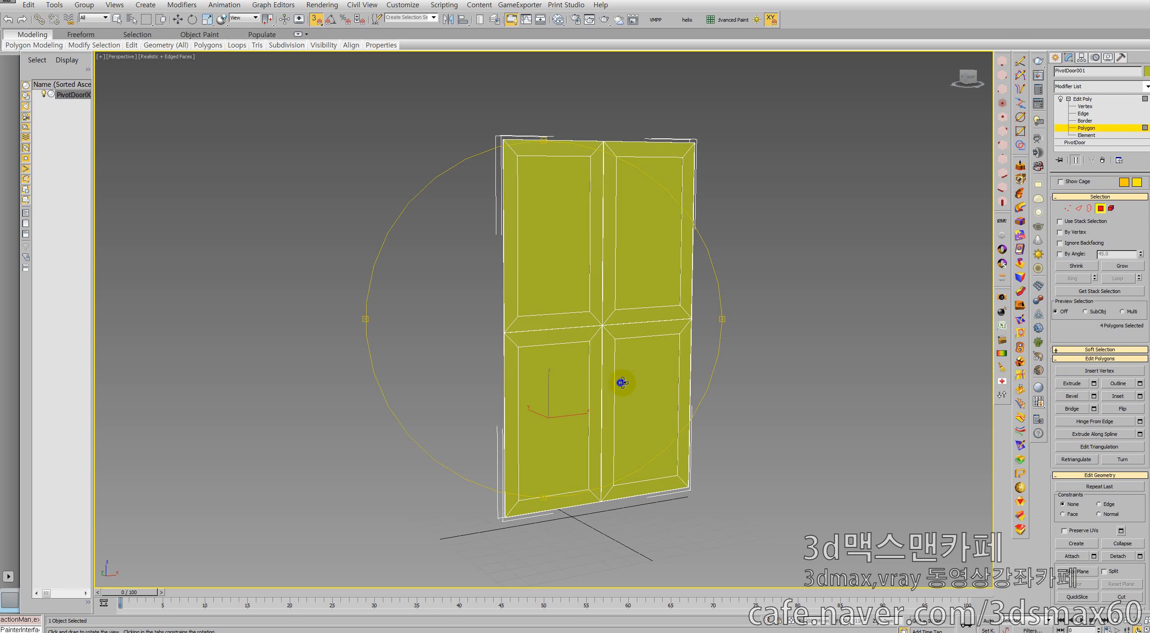
pyautogui.moveTo(621, 382)
pyautogui.mouseDown()
pyautogui.moveTo(688, 382)
pyautogui.moveTo(636, 381)
pyautogui.moveTo(560, 441)
pyautogui.moveTo(495, 361)
pyautogui.moveTo(544, 379)
pyautogui.moveTo(636, 375)
pyautogui.mouseUp()
pyautogui.hotkey('shift', 'e')
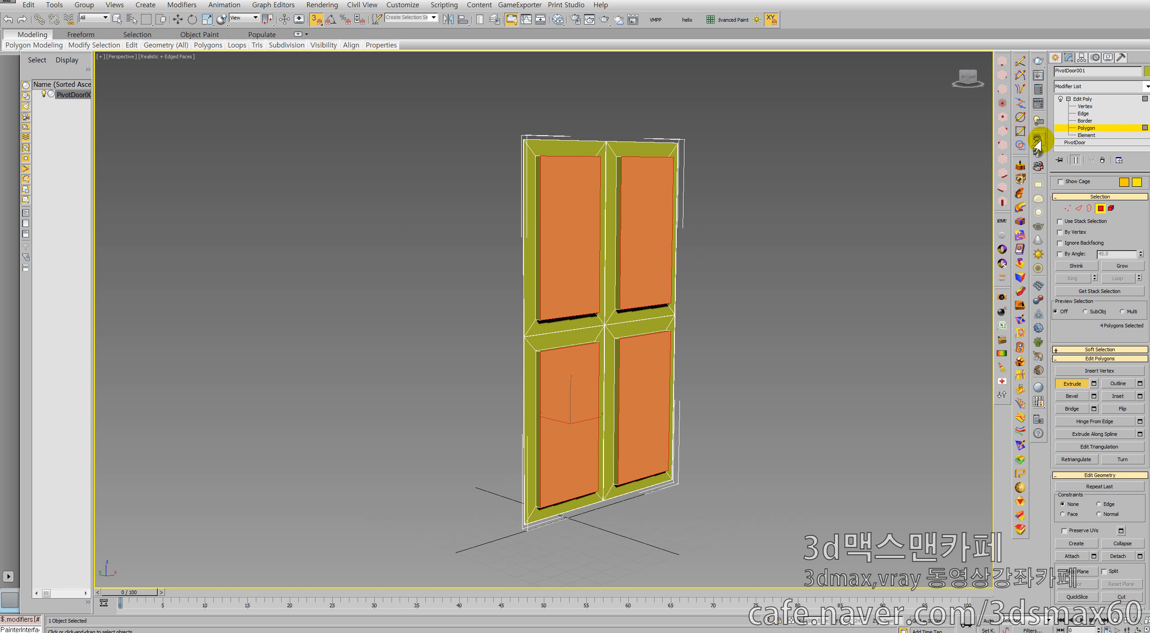
# Unhide all hidden polygons of the door at Polygon level so the frame is shown with the leaf.
pyautogui.click(1082, 99)
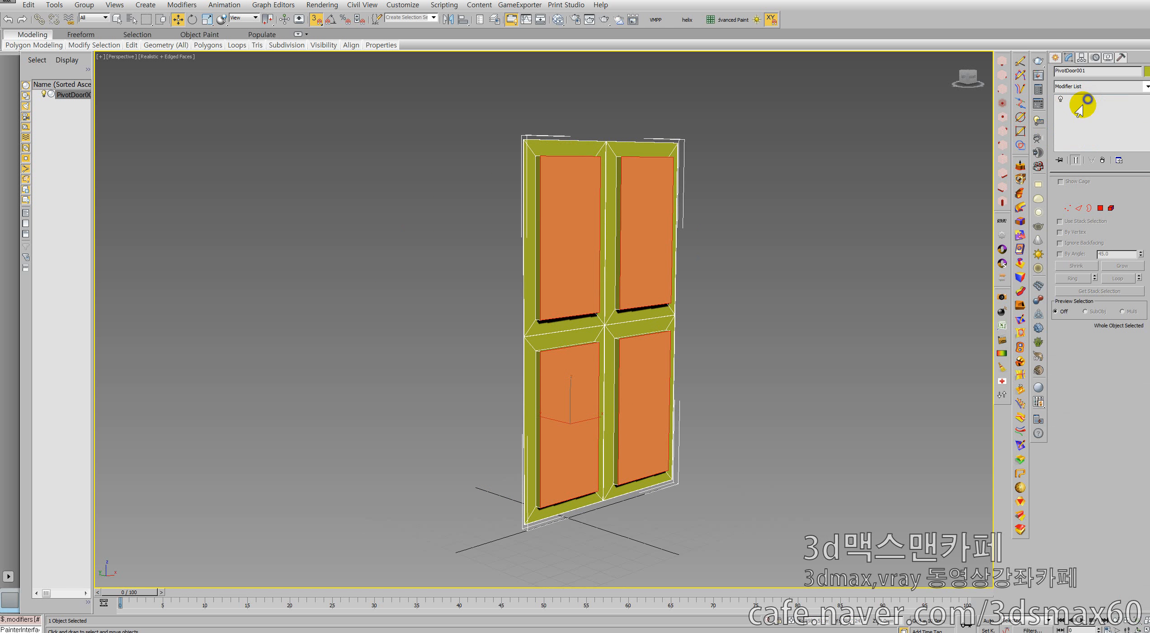
pyautogui.click(1101, 208)
pyautogui.moveTo(1126, 493); pyautogui.dragTo(1087, 313)
pyautogui.click(1122, 464)
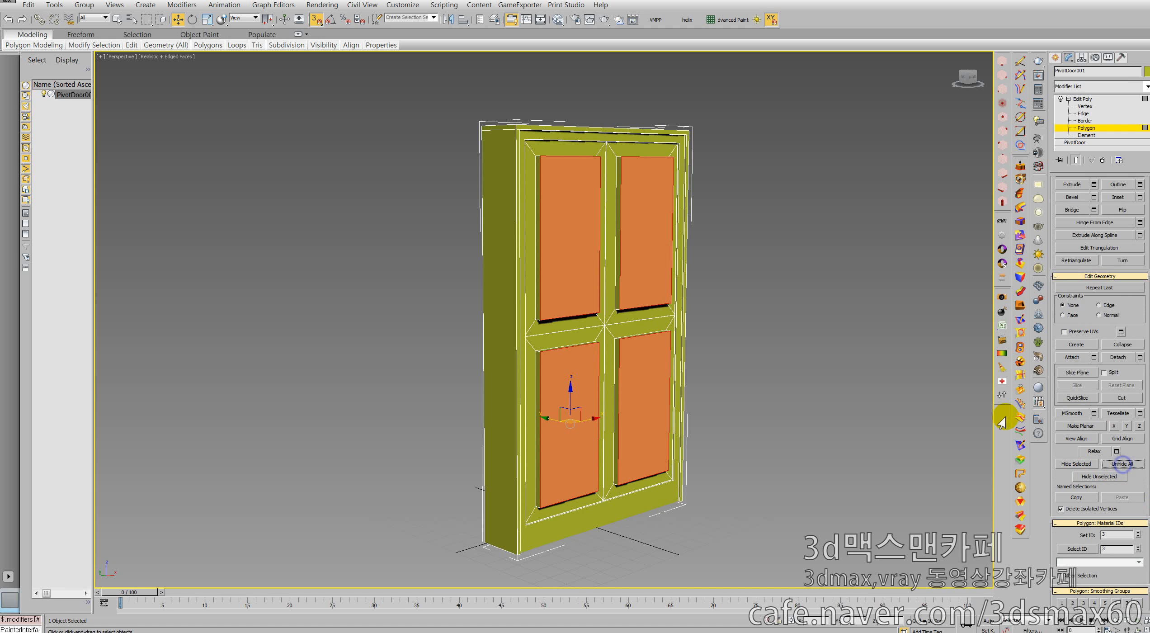
# Return to the base PivotDoor parameters and try changing the door's Open angle.
pyautogui.click(1082, 99)
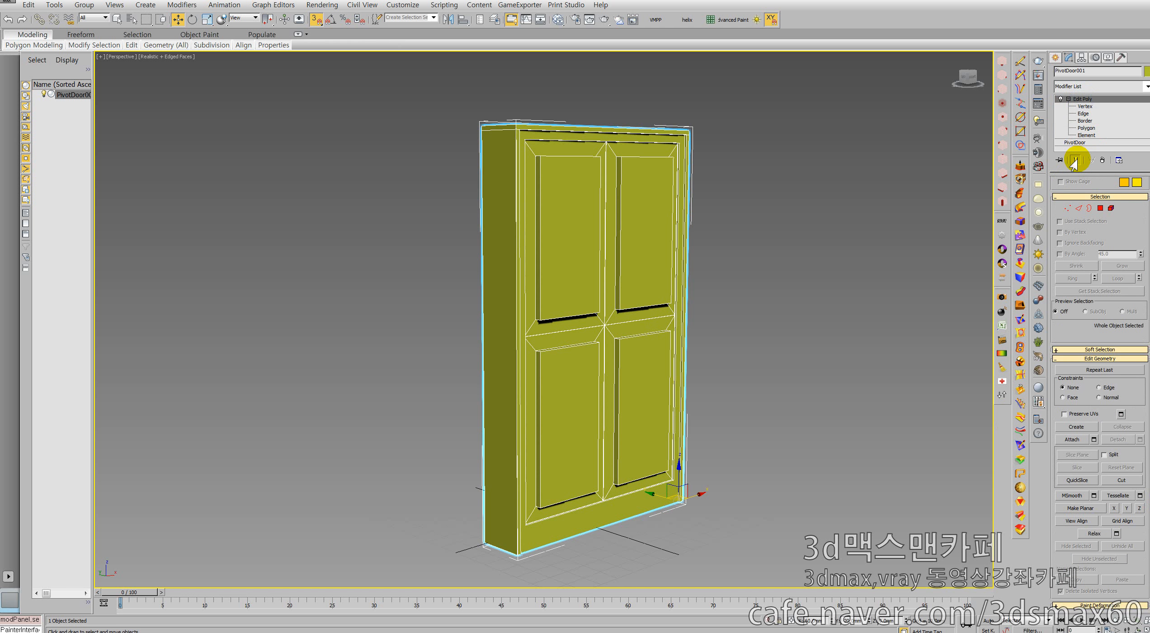
pyautogui.click(1074, 143)
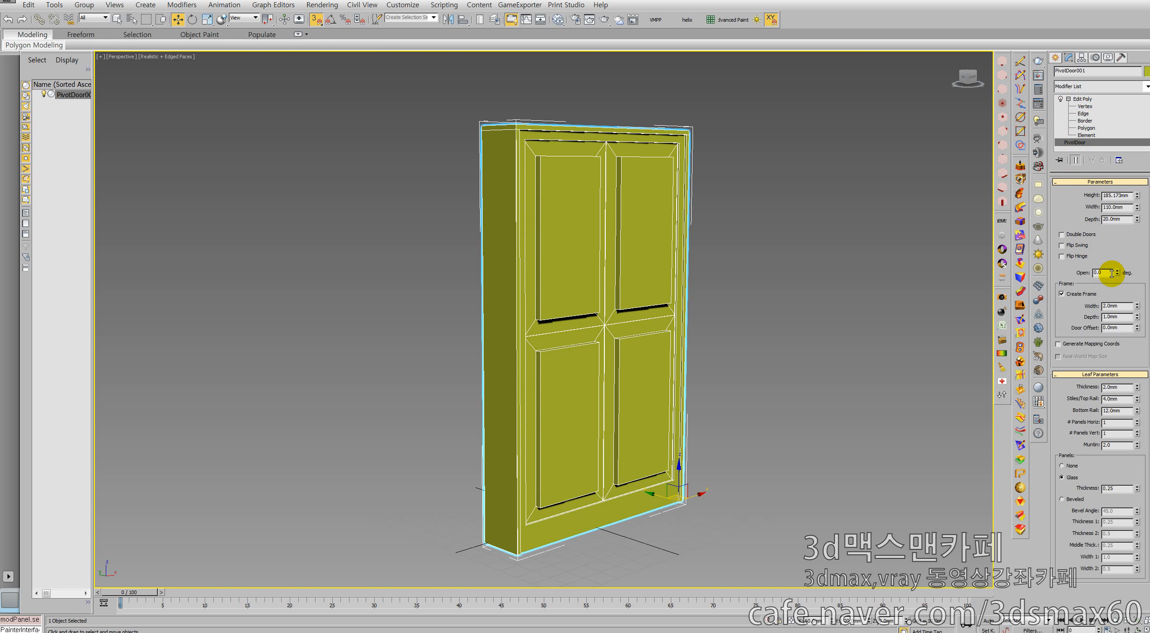
pyautogui.moveTo(1115, 272); pyautogui.dragTo(983, 273)
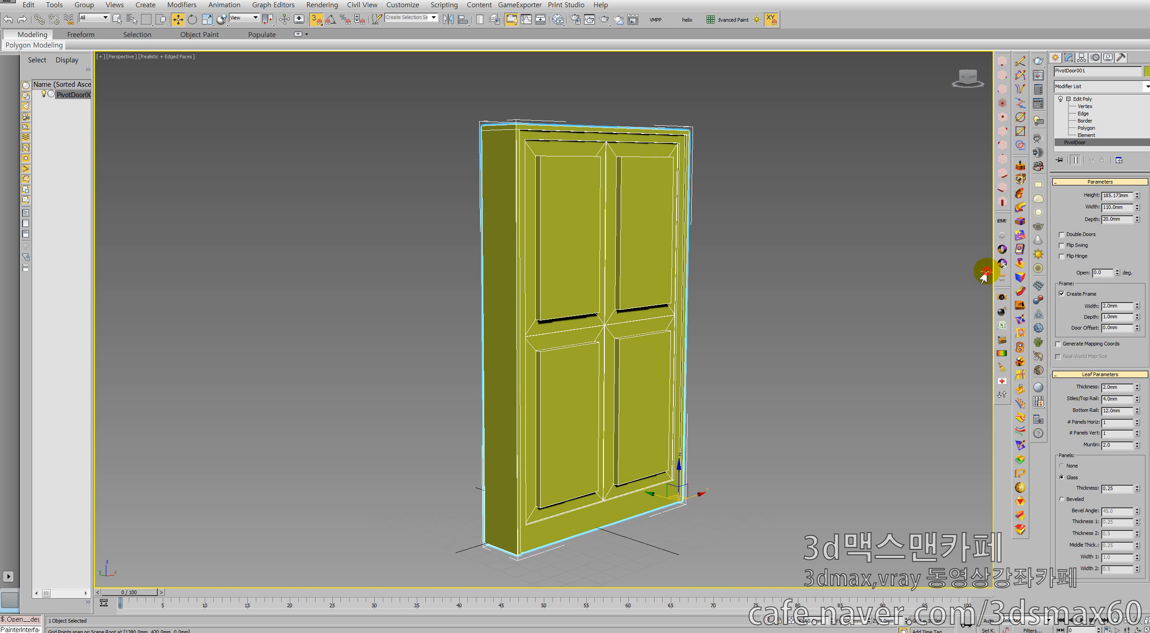
# Select the Edit Poly vertices along the right edge of the door leaf and try moving them sideways.
pyautogui.click(1085, 99)
pyautogui.click(1085, 106)
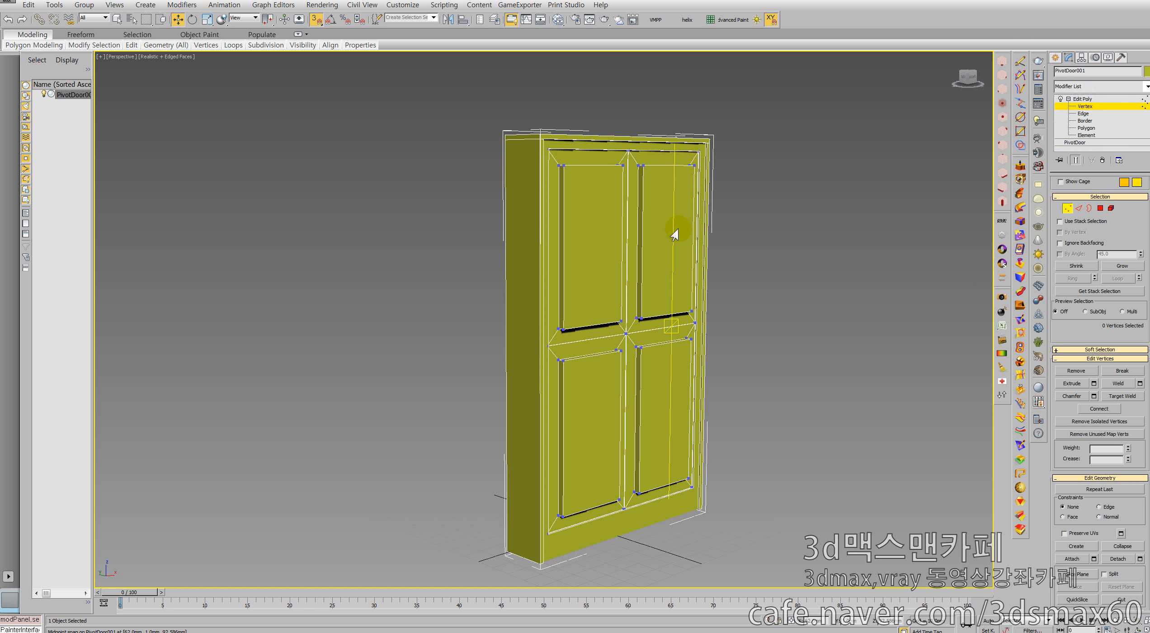
pyautogui.keyDown('alt'); pyautogui.moveTo(586, 238); pyautogui.dragTo(550, 272, button='middle'); pyautogui.keyUp('alt')
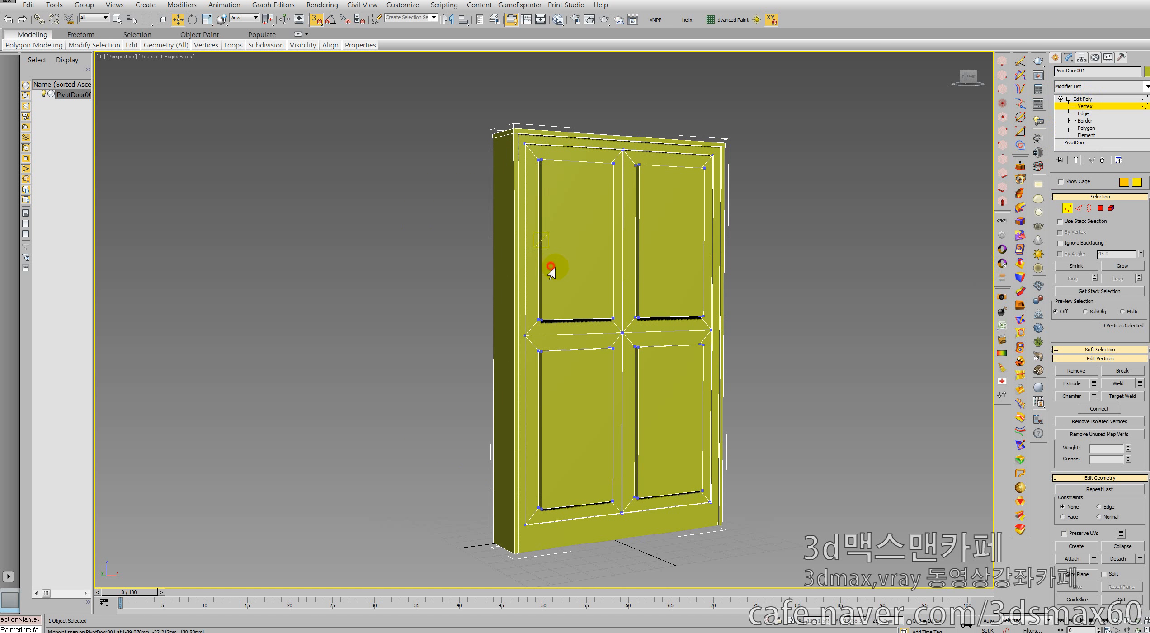
pyautogui.moveTo(762, 555); pyautogui.dragTo(697, 135)
pyautogui.moveTo(728, 330); pyautogui.dragTo(701, 328)
pyautogui.rightClick(754, 324)
pyautogui.rightClick(702, 328)
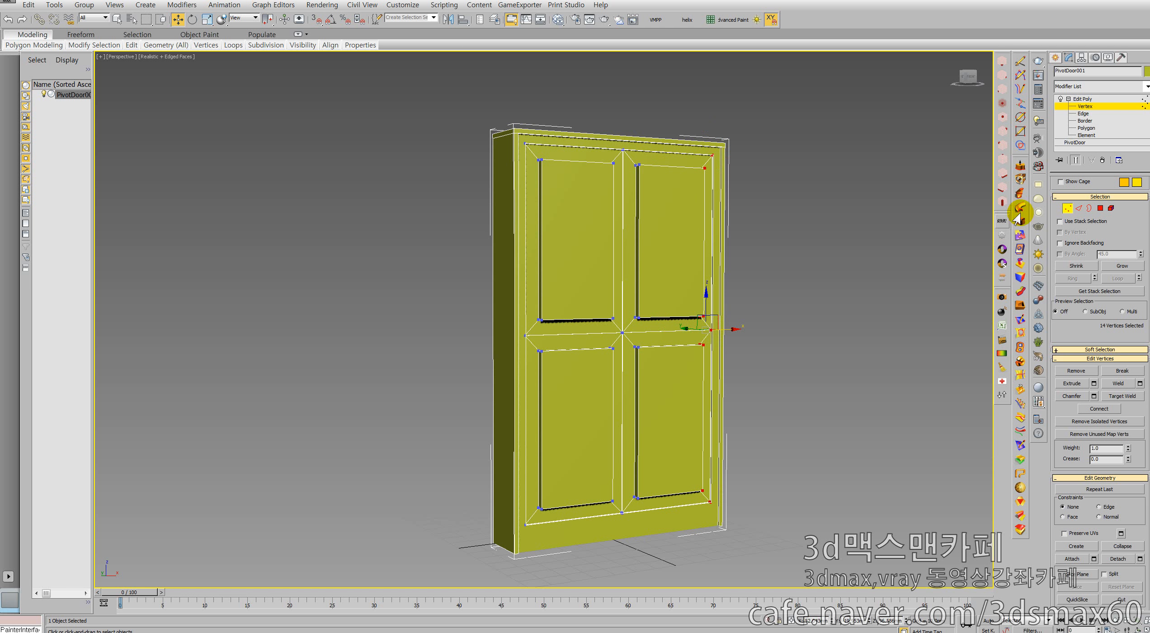
pyautogui.click(1065, 209)
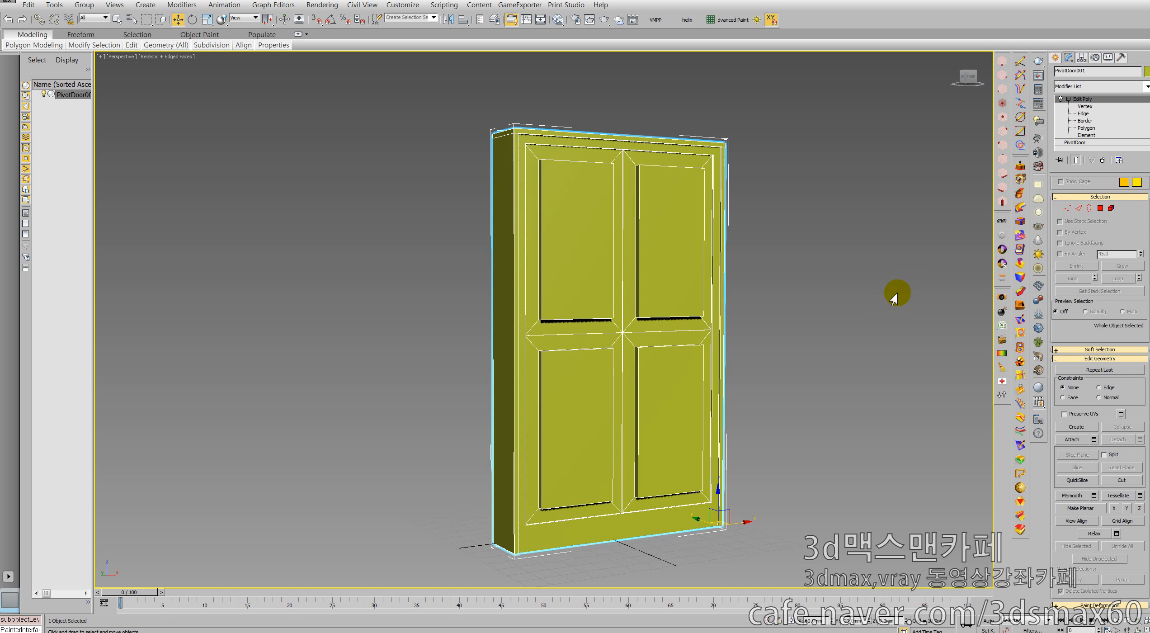
pyautogui.moveTo(666, 347); pyautogui.dragTo(596, 347)
pyautogui.rightClick(596, 347)
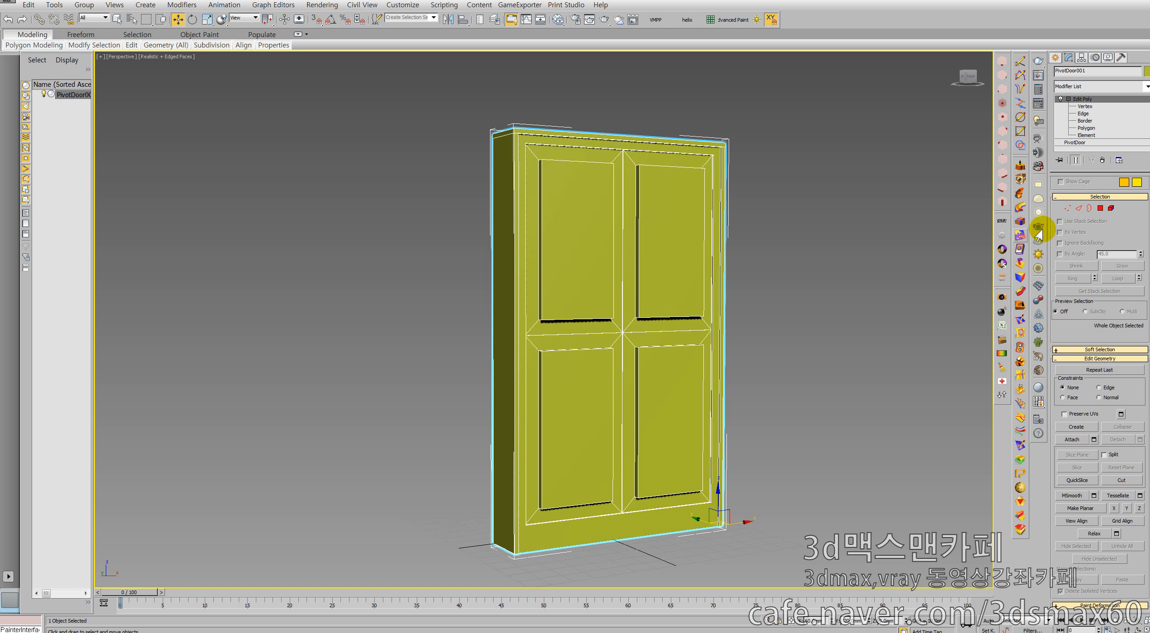
# Select the Edit Poly vertices along the top edge of the door leaf and try moving them vertically.
pyautogui.click(1068, 207)
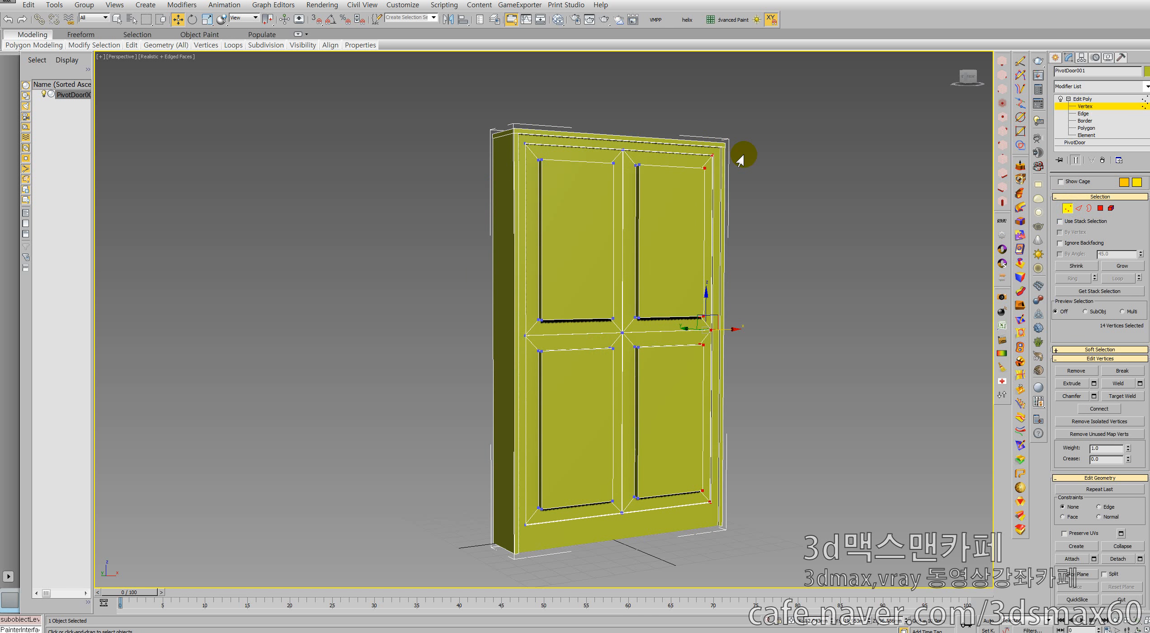
pyautogui.moveTo(418, 109); pyautogui.dragTo(419, 111)
pyautogui.moveTo(613, 127)
pyautogui.mouseDown()
pyautogui.moveTo(612, 107)
pyautogui.moveTo(612, 116)
pyautogui.mouseUp()
pyautogui.rightClick(612, 116)
pyautogui.moveTo(501, 143); pyautogui.dragTo(412, 103)
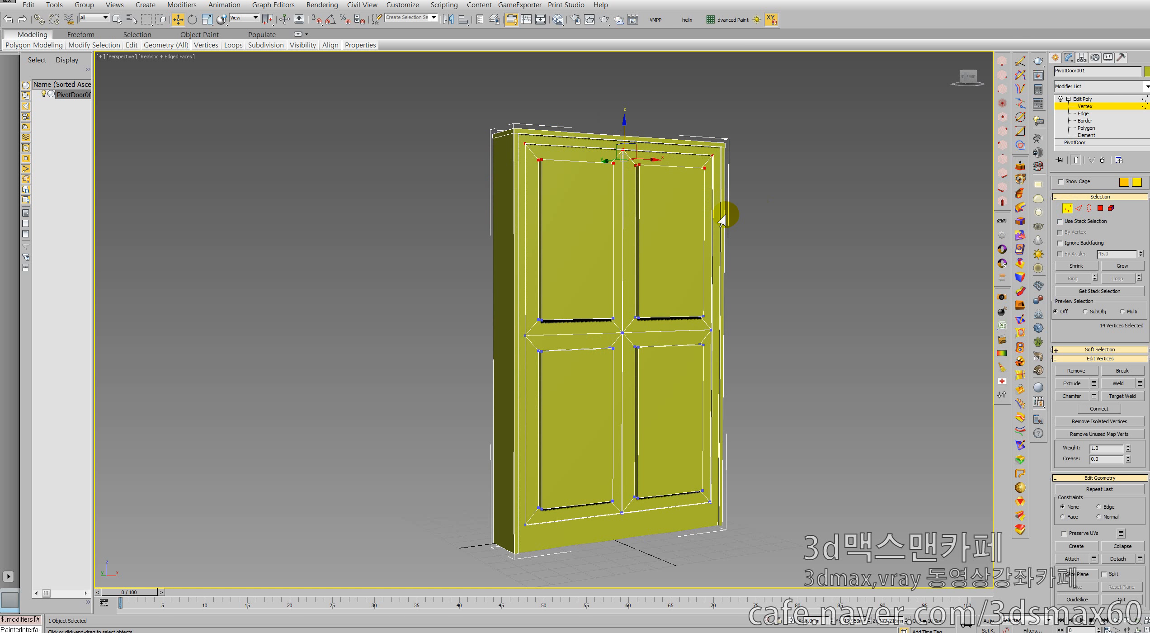
pyautogui.moveTo(707, 251); pyautogui.dragTo(649, 235, button='middle')
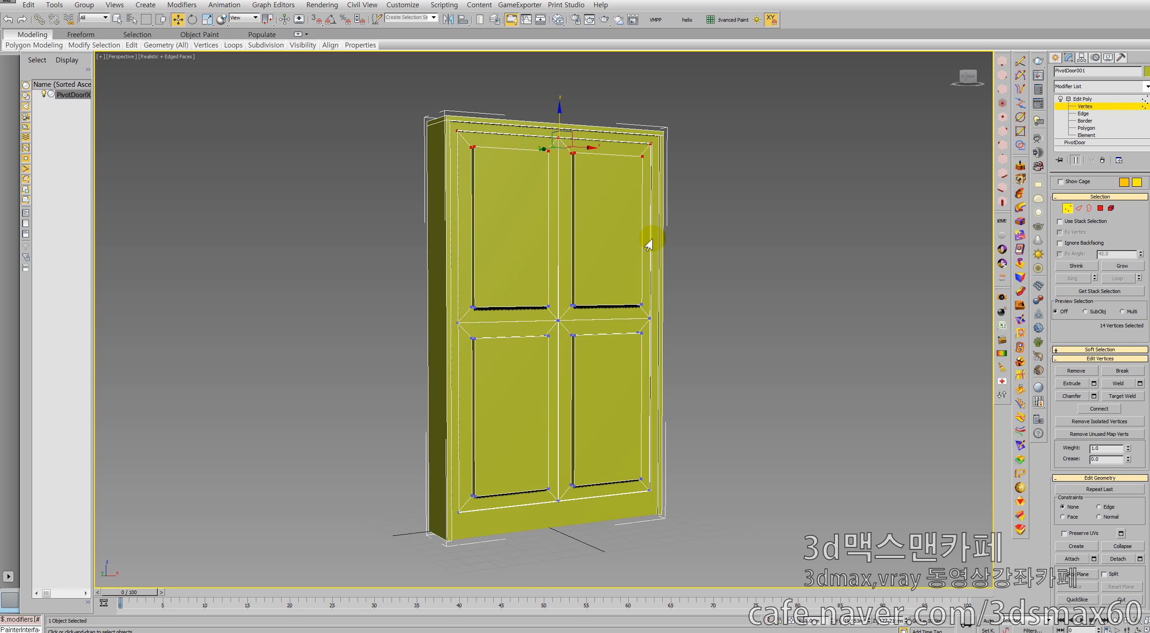
# Save the scene changes and start a new empty scene.
pyautogui.hotkey('ctrl', 'n')
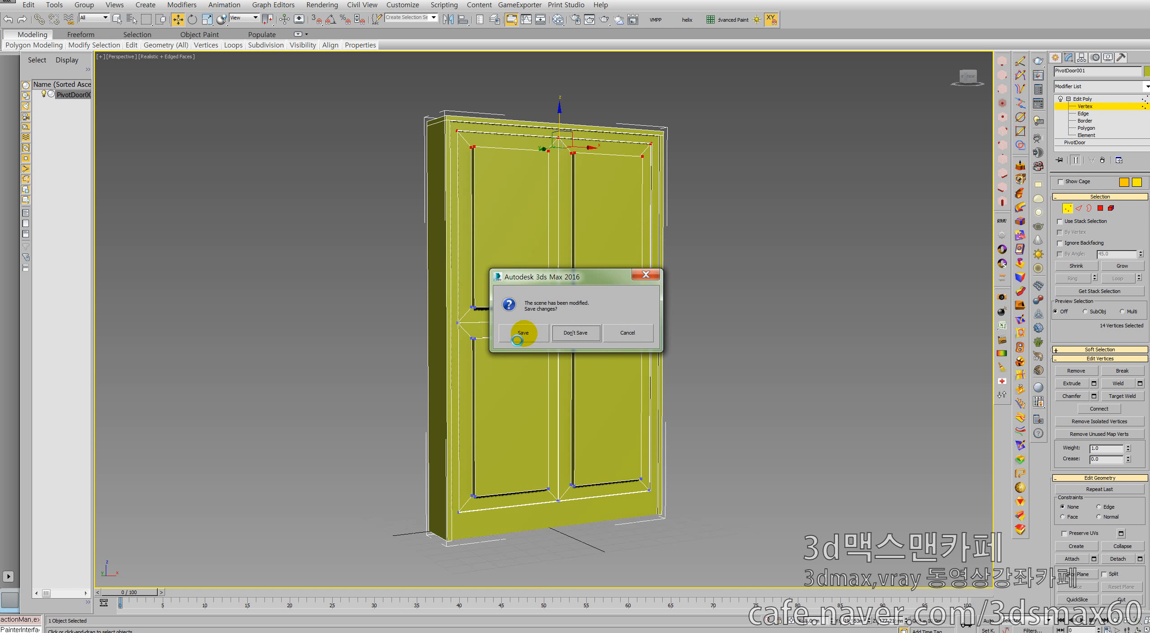
pyautogui.click(521, 335)
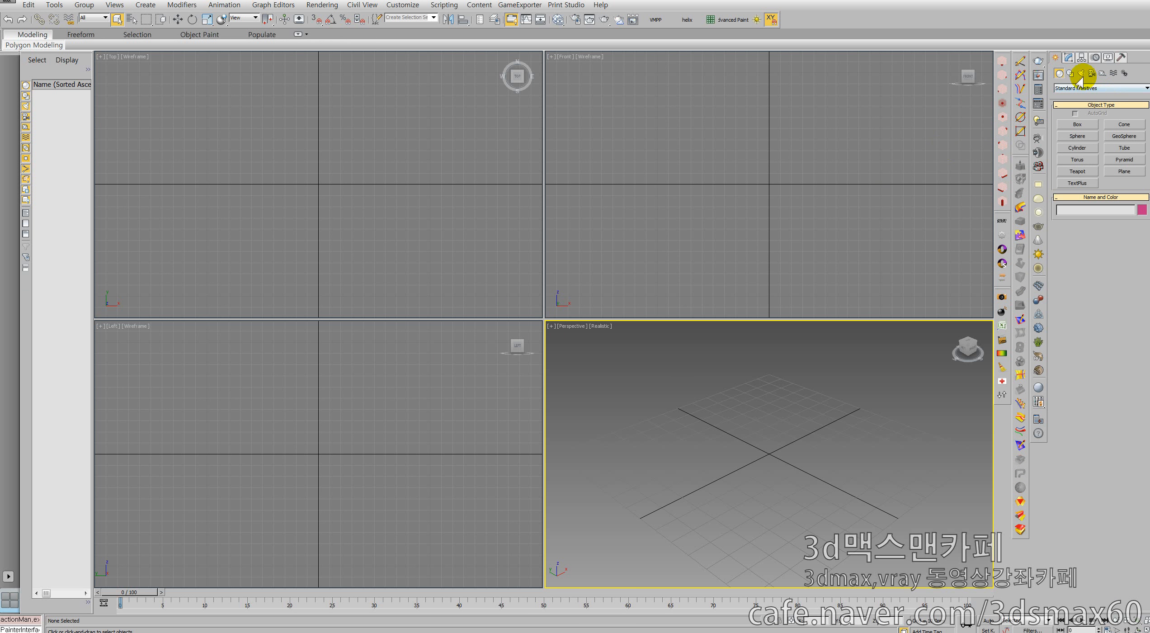
# With 3D snapping on, draw a pivot door 120 mm wide, 10 mm deep and about 97 mm high in the Top view.
pyautogui.click(316, 19)
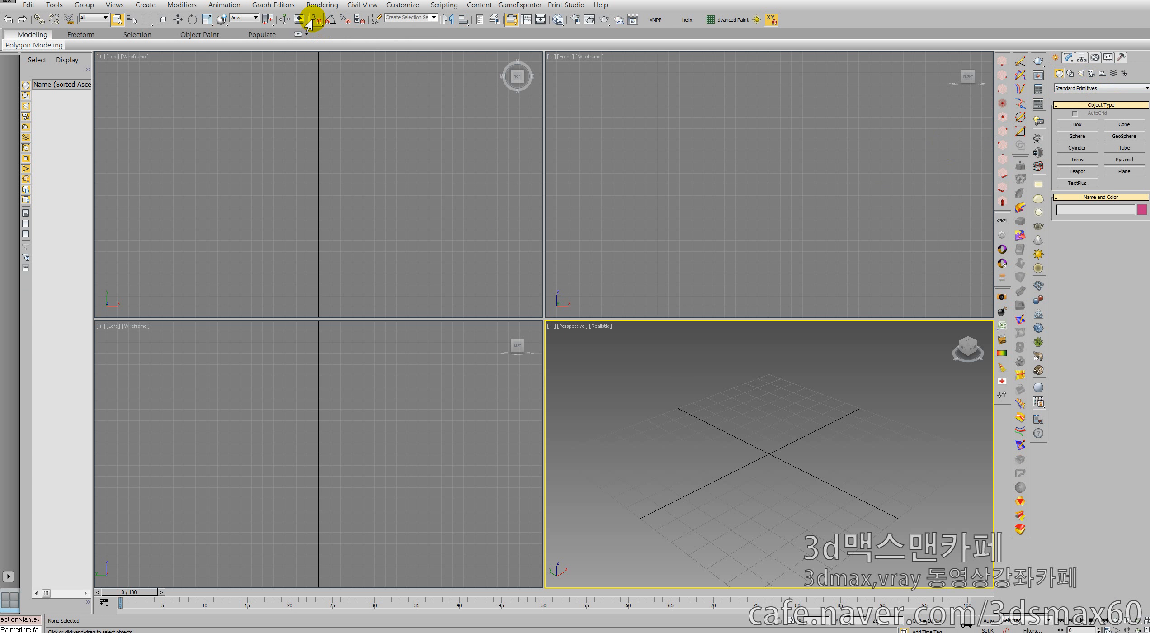
pyautogui.click(1102, 87)
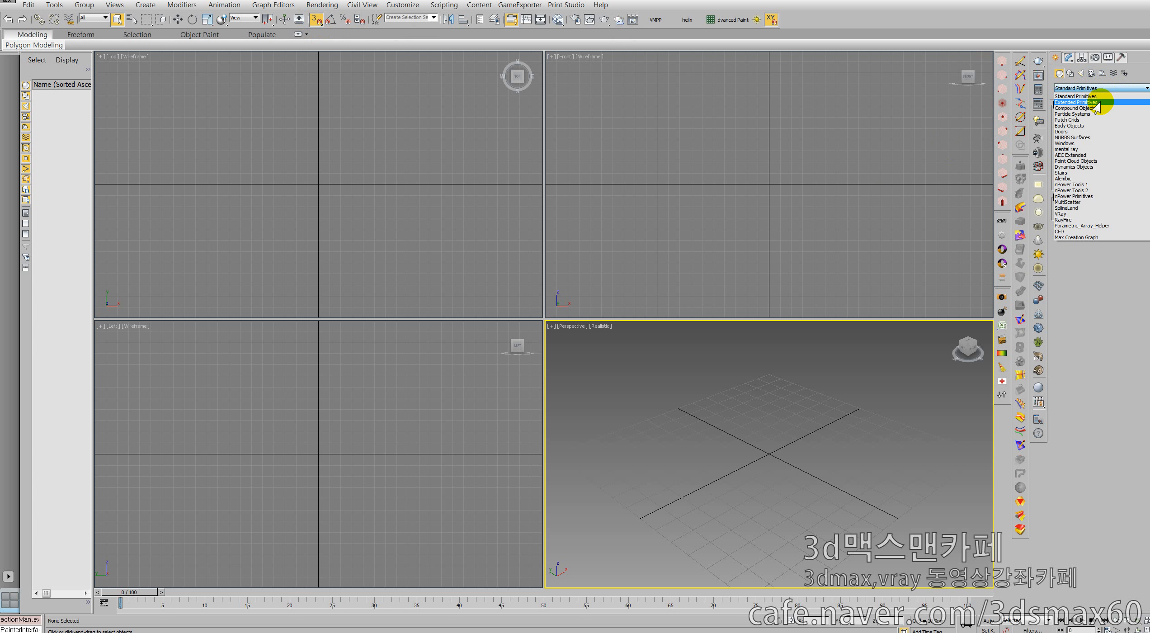
pyautogui.click(1083, 132)
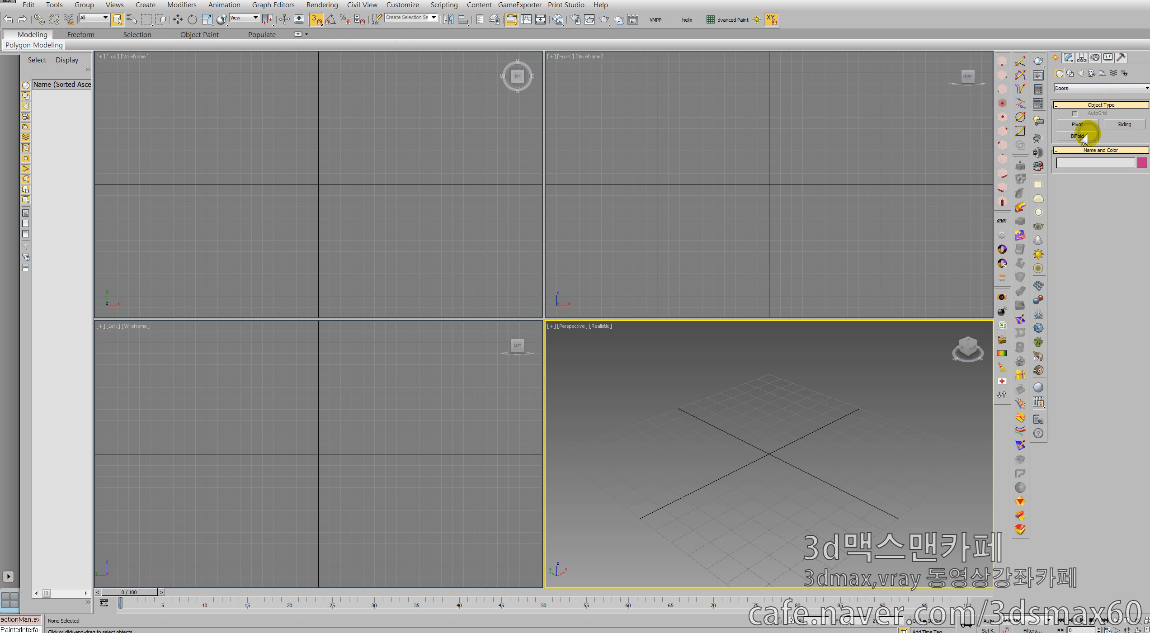
pyautogui.click(1077, 126)
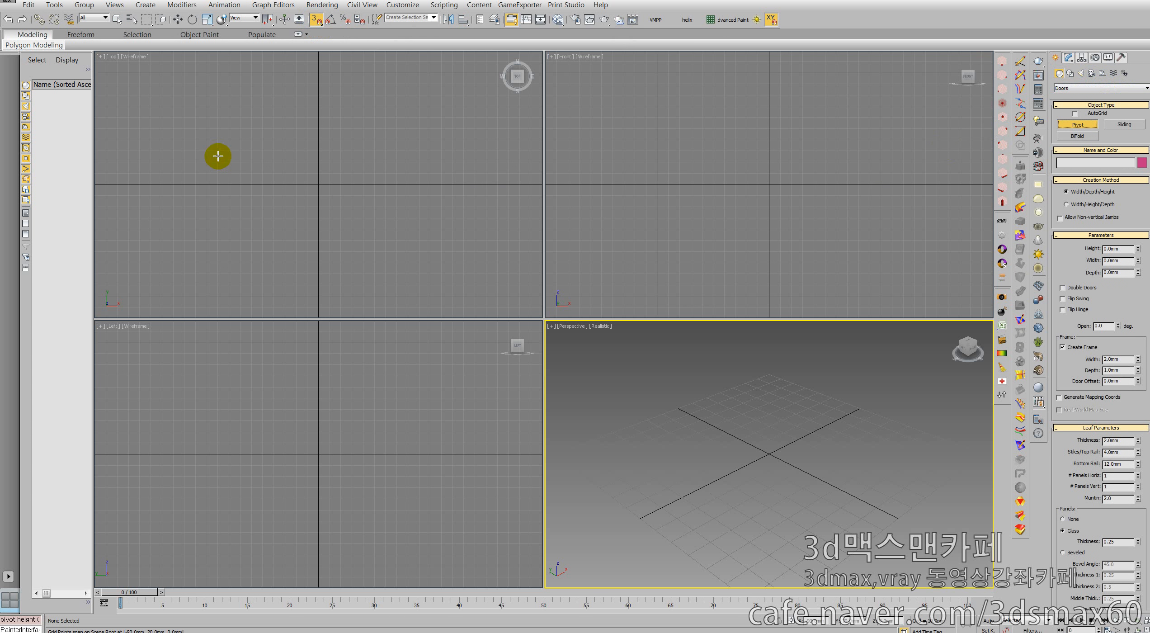
pyautogui.moveTo(221, 149); pyautogui.dragTo(342, 162)
pyautogui.click(338, 163)
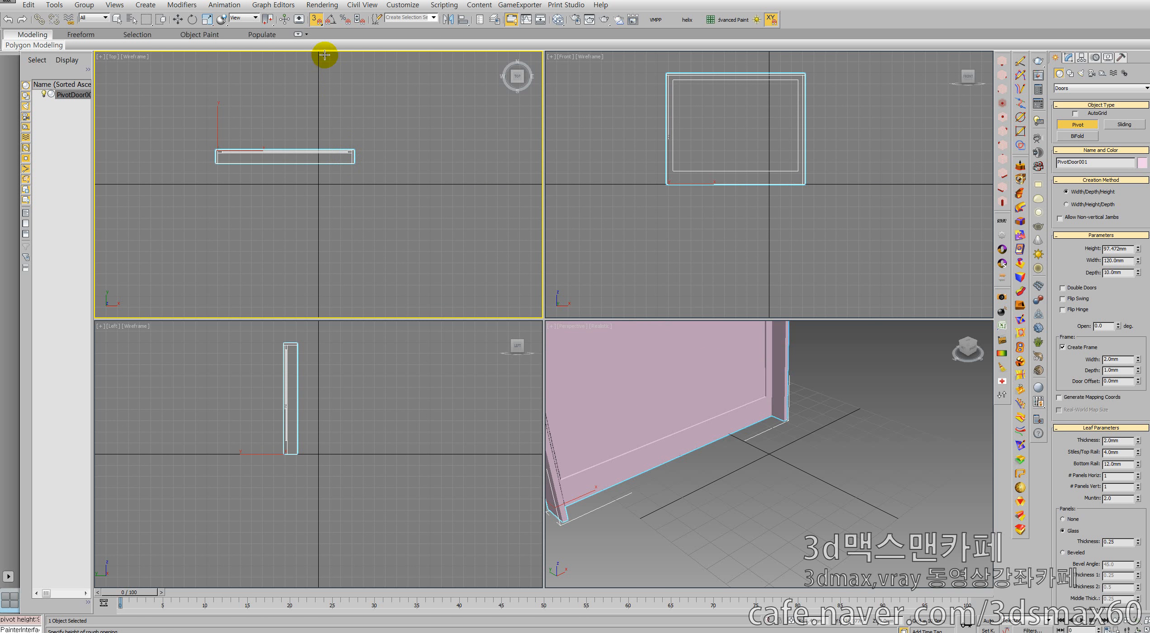
# Raise the new pivot door's height to about 154 mm.
pyautogui.scroll(-5, 800, 419)
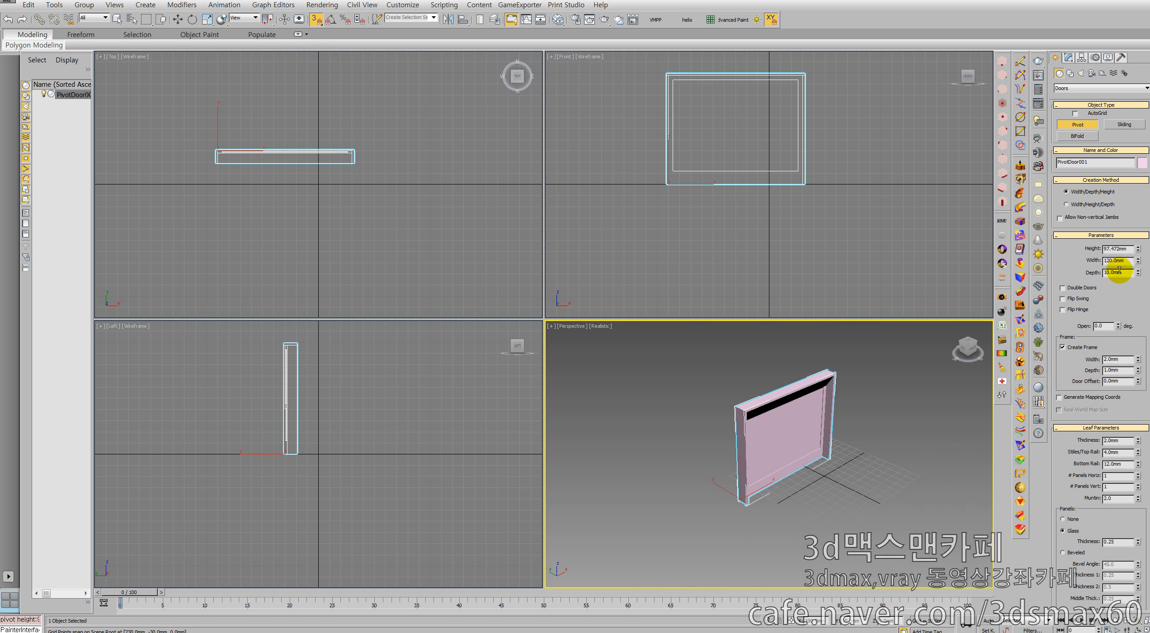
pyautogui.moveTo(1137, 248); pyautogui.dragTo(1136, 223)
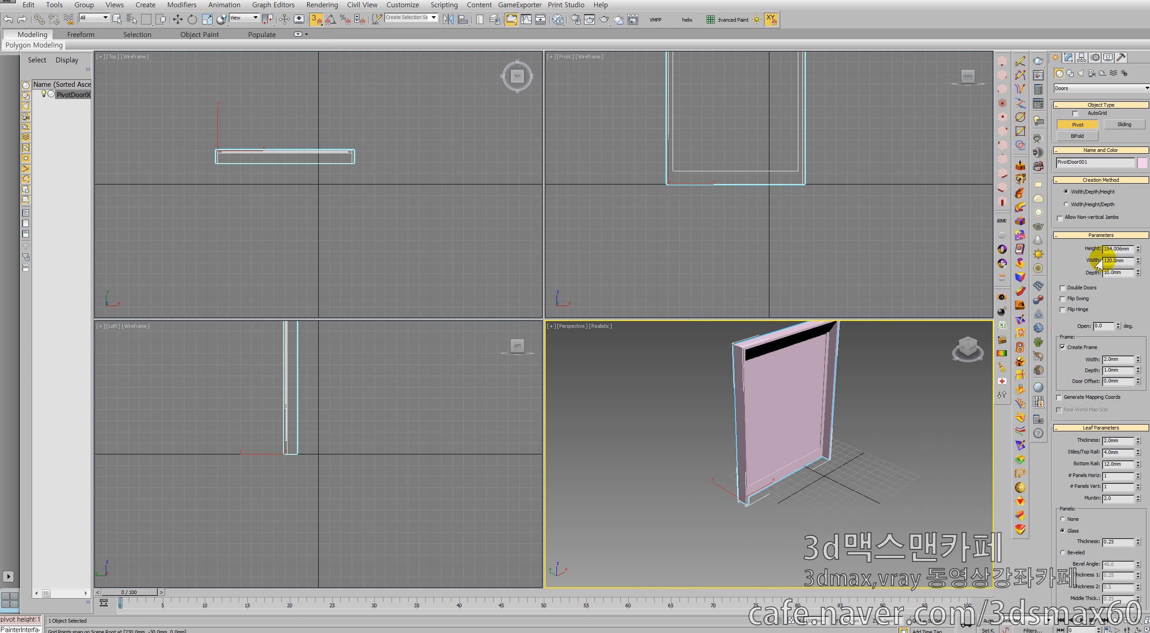
pyautogui.moveTo(831, 449); pyautogui.dragTo(748, 466, button='middle')
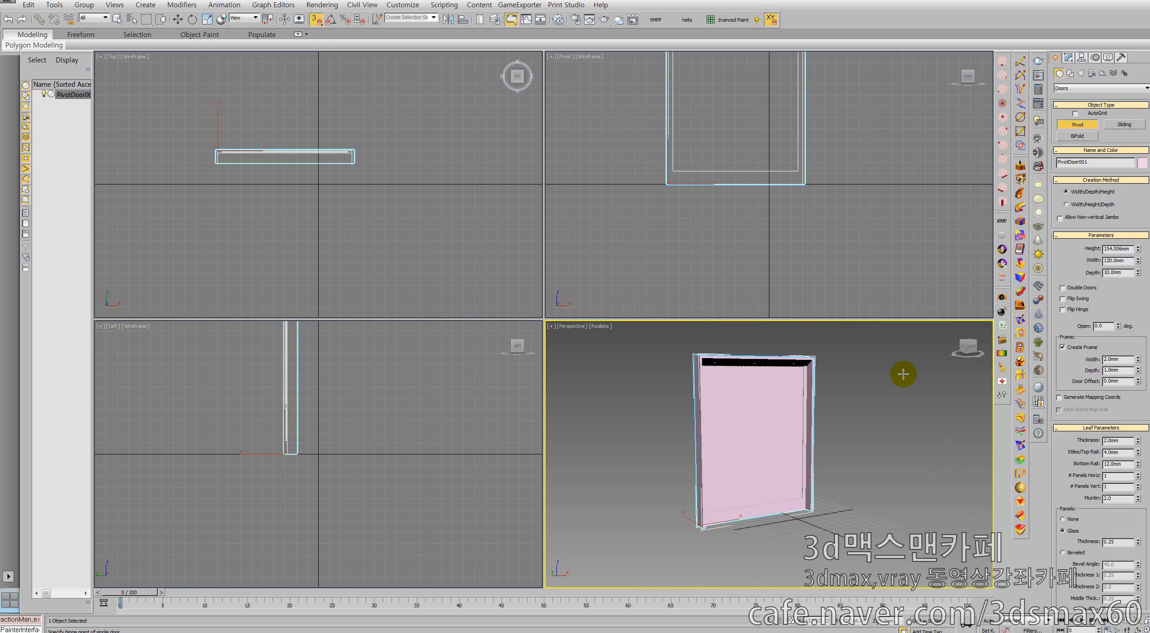
# Add an Edit Poly modifier to the pivot door and enter its Vertex level.
pyautogui.click(1066, 58)
pyautogui.click(1146, 86)
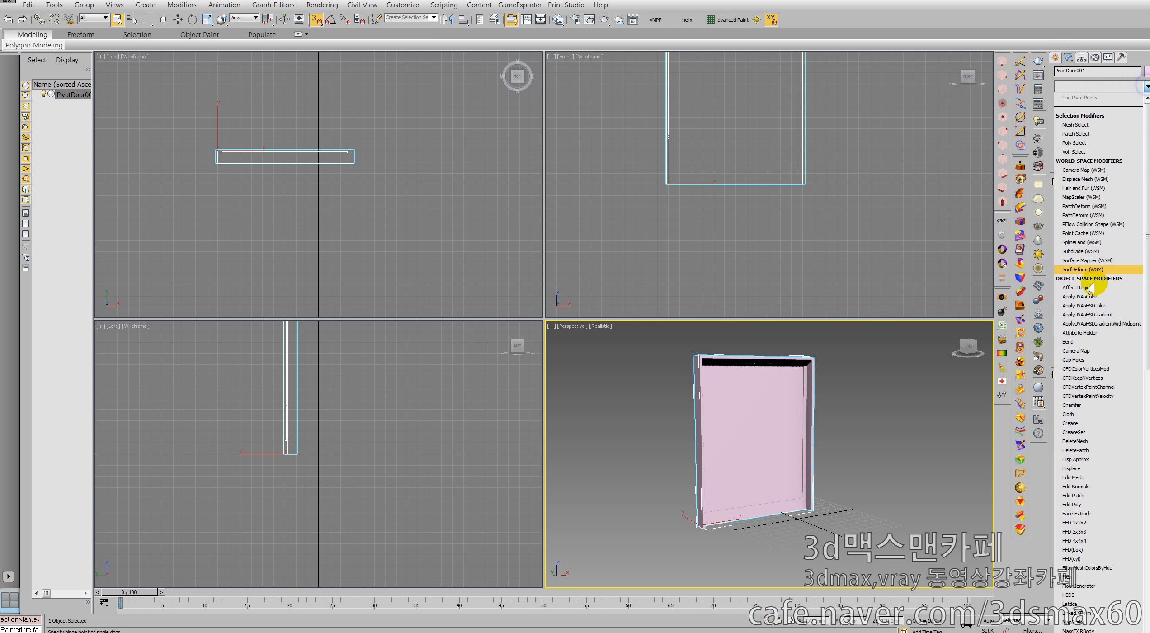
pyautogui.click(1094, 285)
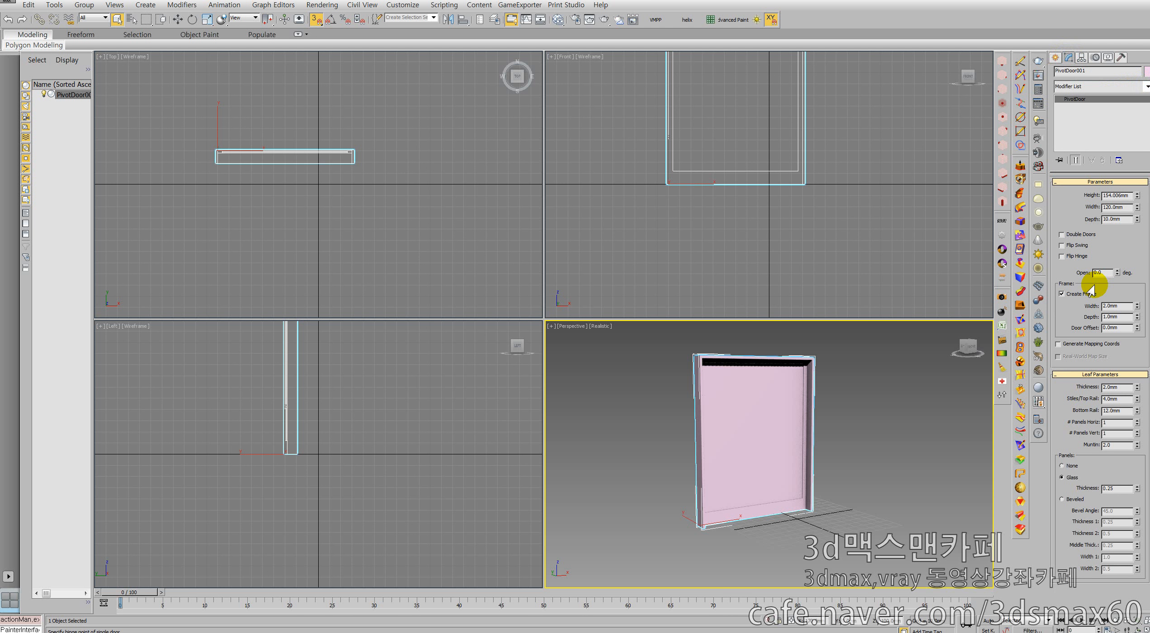
pyautogui.click(1148, 85)
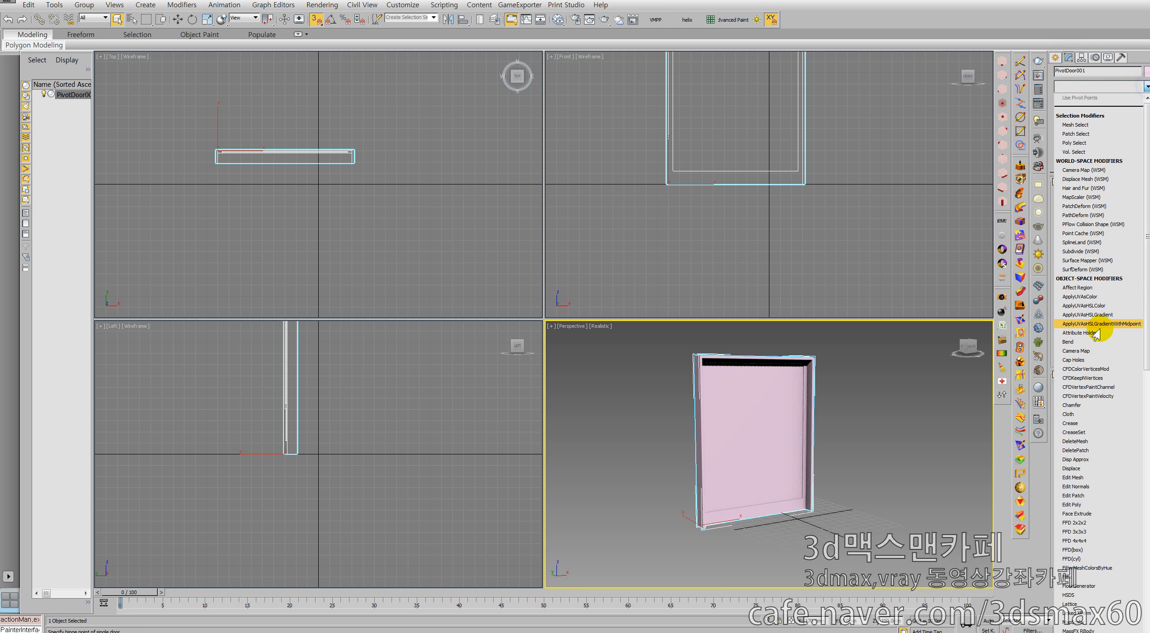
pyautogui.press('e')
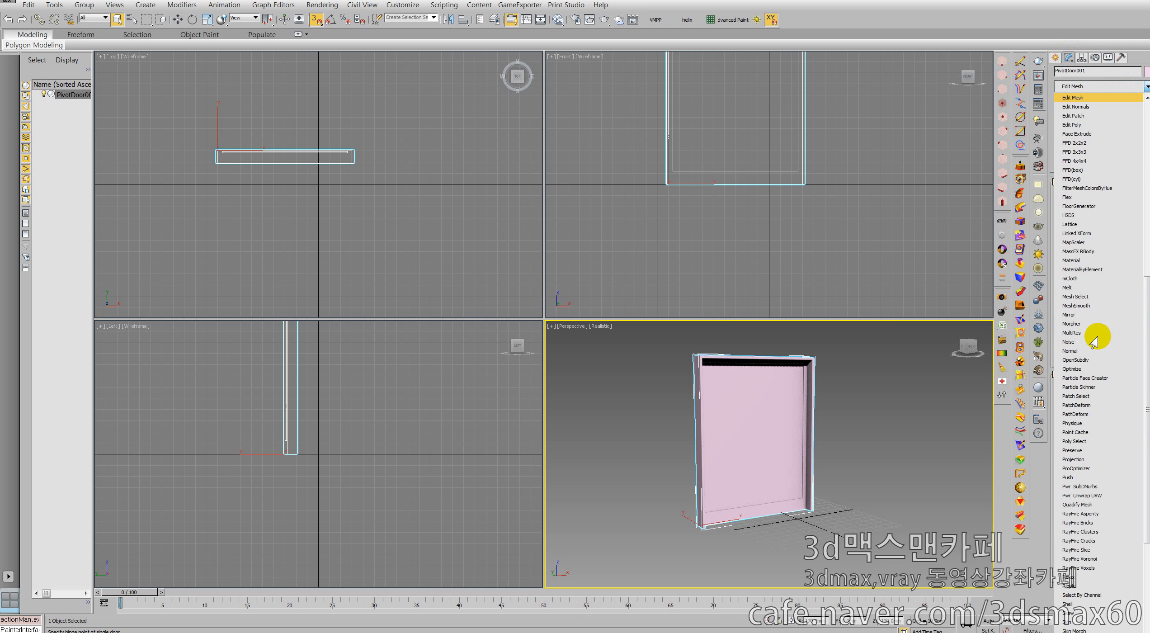
pyautogui.press('Down')
pyautogui.press('Down')
pyautogui.press('Down')
pyautogui.press('Return')
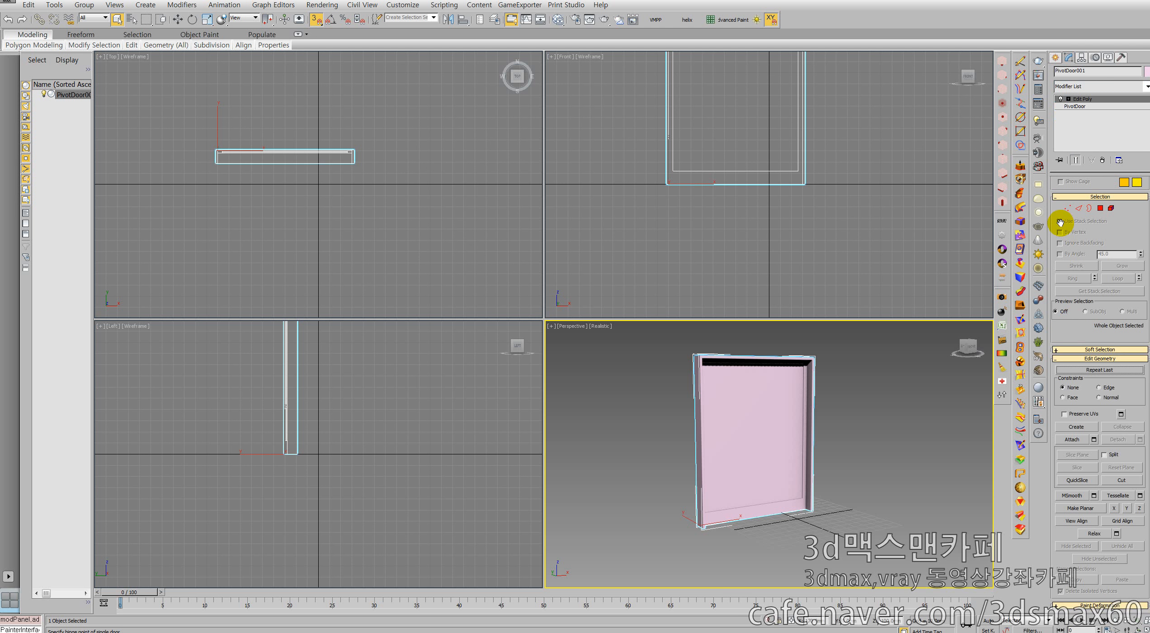
pyautogui.click(1067, 209)
# Select the vertices along the door's right side in the Front view and try moving them horizontally with snapping on.
pyautogui.moveTo(846, 531); pyautogui.dragTo(779, 340)
pyautogui.moveTo(807, 188); pyautogui.dragTo(782, 284, button='middle')
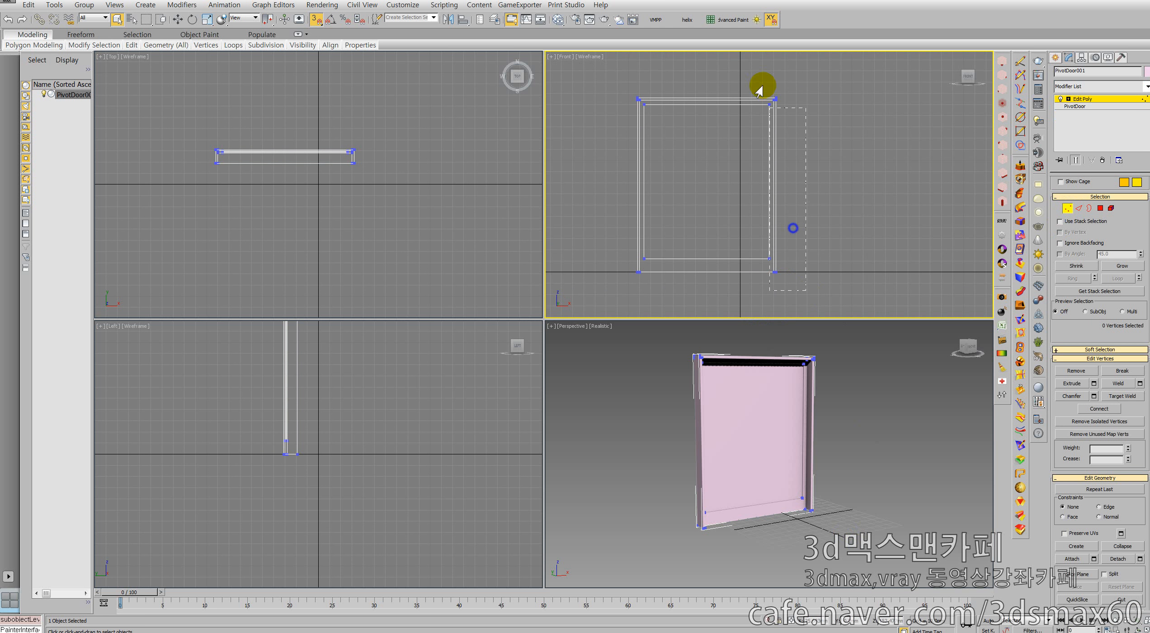
pyautogui.rightClick(814, 172)
pyautogui.click(821, 183)
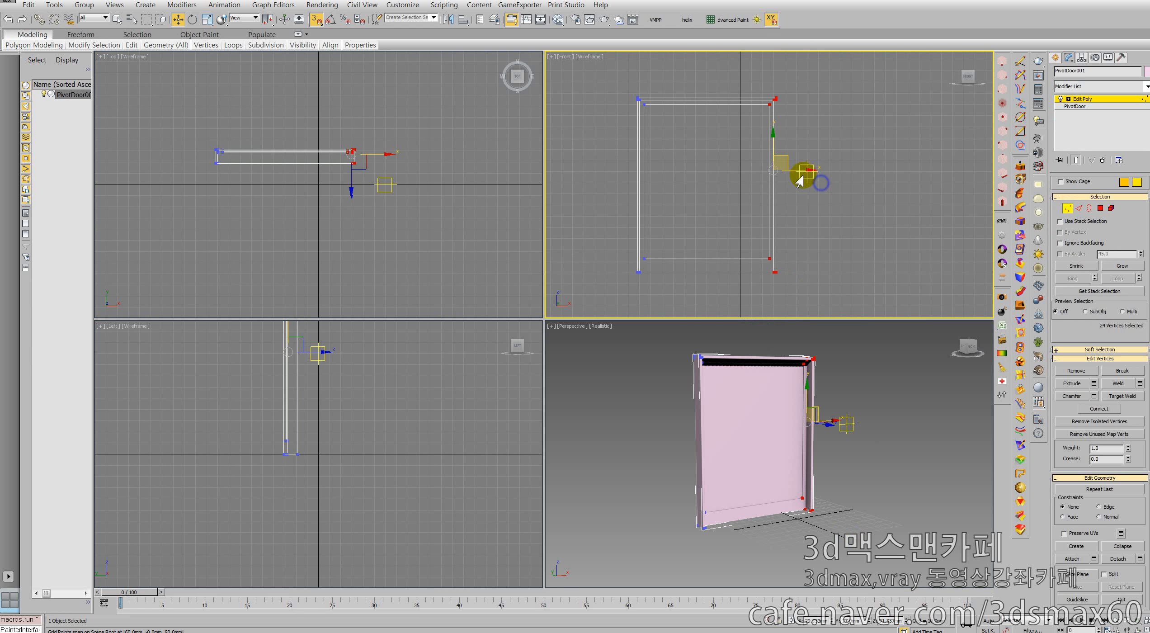
pyautogui.moveTo(798, 172)
pyautogui.mouseDown()
pyautogui.moveTo(809, 171)
pyautogui.moveTo(770, 172)
pyautogui.moveTo(896, 171)
pyautogui.moveTo(817, 180)
pyautogui.mouseUp()
pyautogui.rightClick(817, 180)
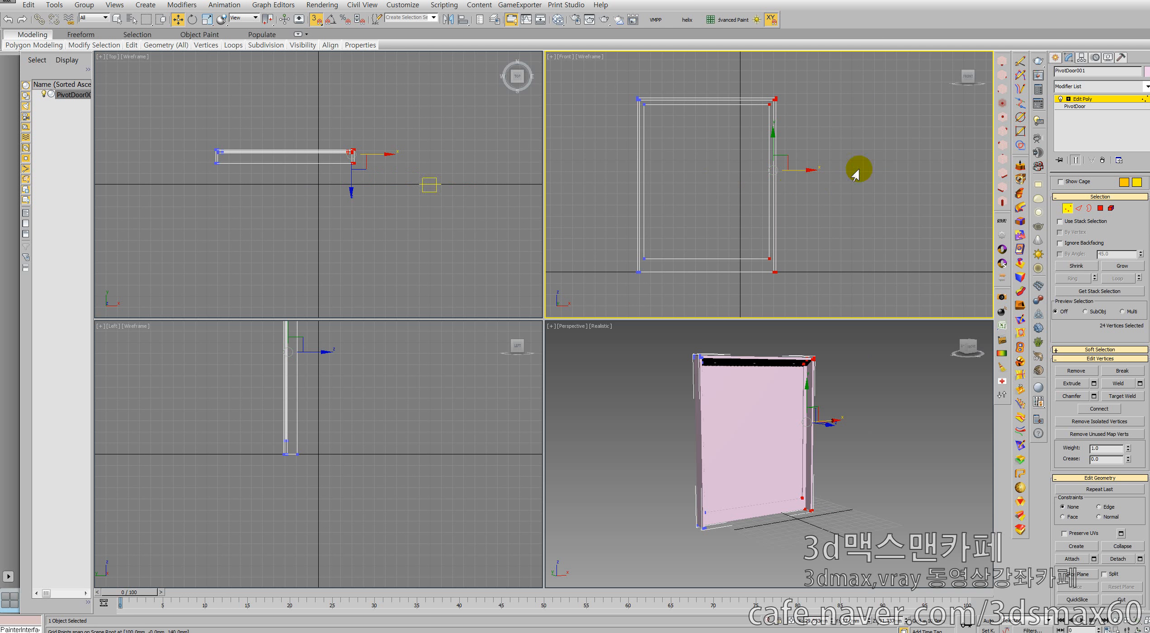
# Select the vertices along the door's top edge in the Front view and try moving them vertically with snapping on.
pyautogui.moveTo(820, 134); pyautogui.dragTo(591, 85)
pyautogui.moveTo(719, 141); pyautogui.dragTo(732, 187, button='middle')
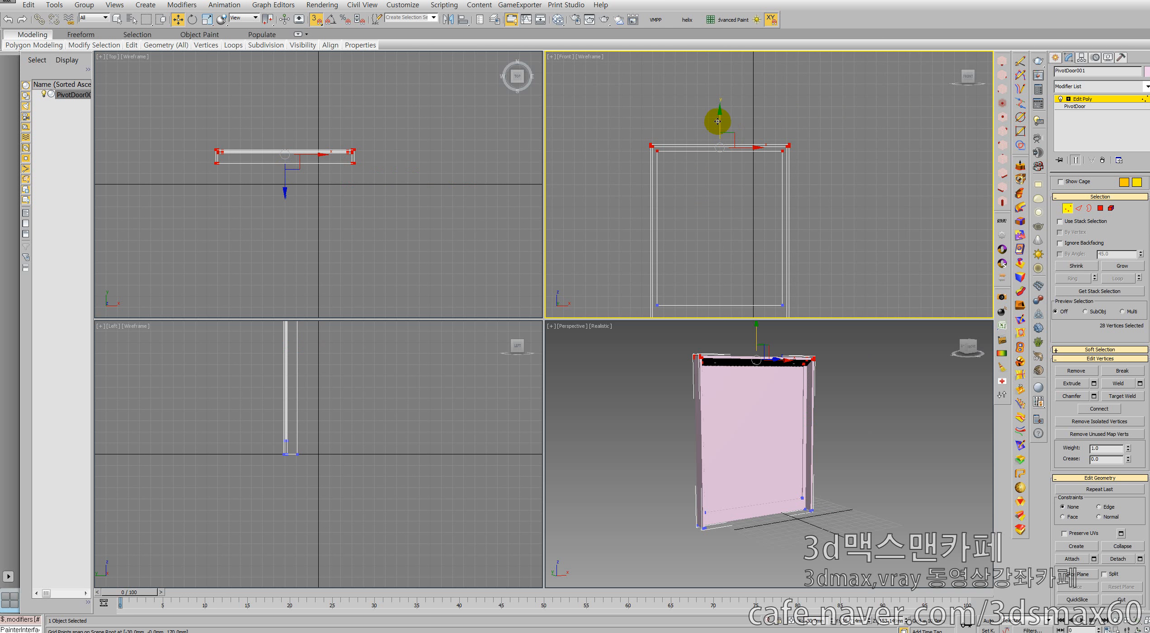
pyautogui.moveTo(717, 121); pyautogui.dragTo(719, 146)
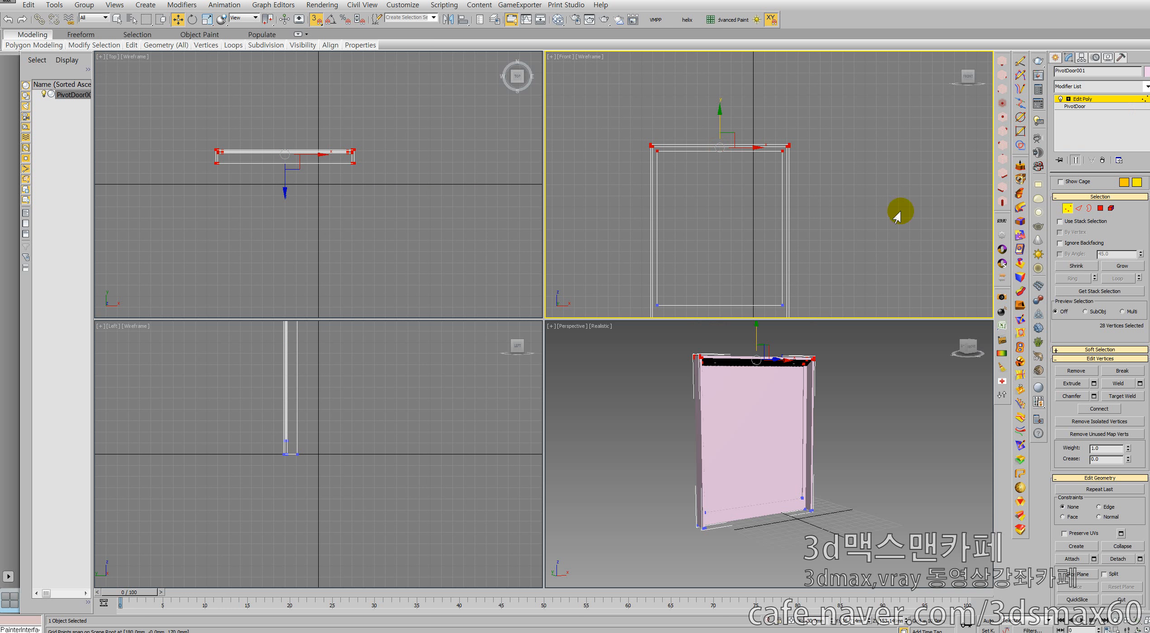
# Turn snapping off and move the outer vertices of the door's right side outward to widen it.
pyautogui.moveTo(863, 219); pyautogui.dragTo(863, 167, button='middle')
pyautogui.click(833, 216)
pyautogui.moveTo(817, 287); pyautogui.dragTo(785, 84)
pyautogui.press('s')
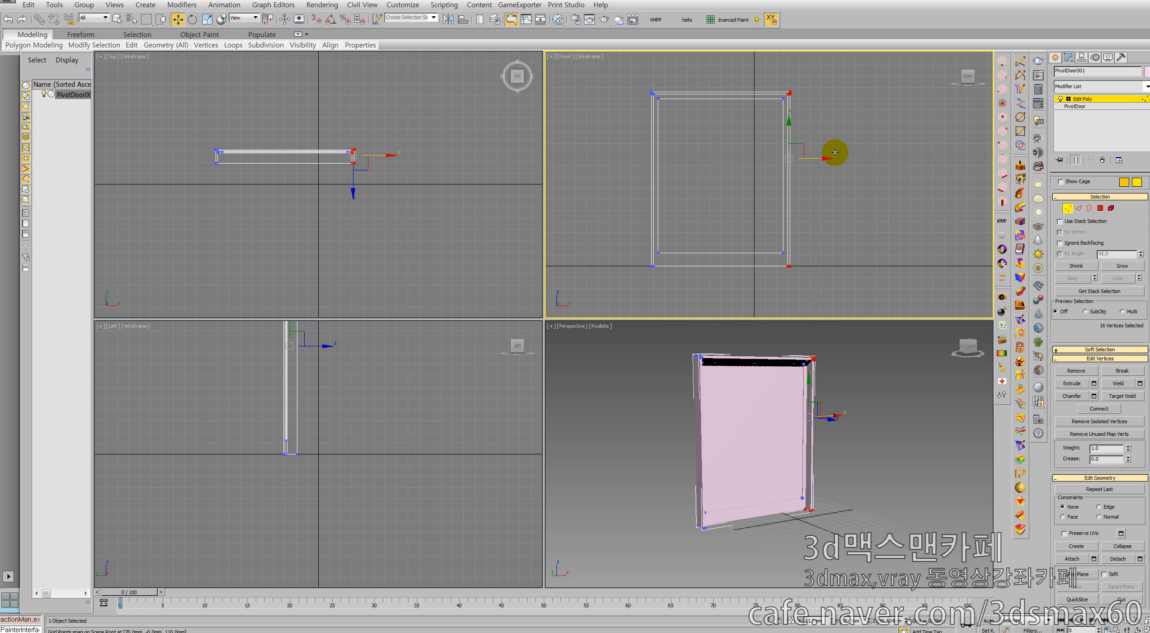
pyautogui.moveTo(821, 157); pyautogui.dragTo(842, 159)
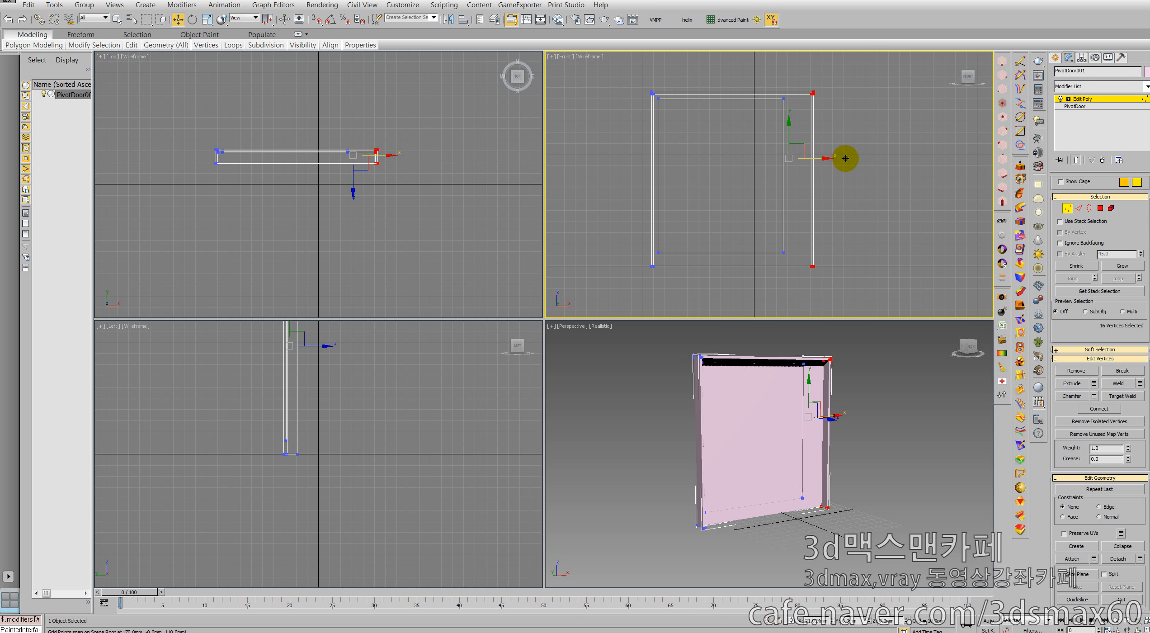
# Leave vertex editing, return to the base PivotDoor parameters and test the Open angle on the widened door.
pyautogui.click(1067, 209)
pyautogui.moveTo(899, 371); pyautogui.dragTo(911, 380, button='middle')
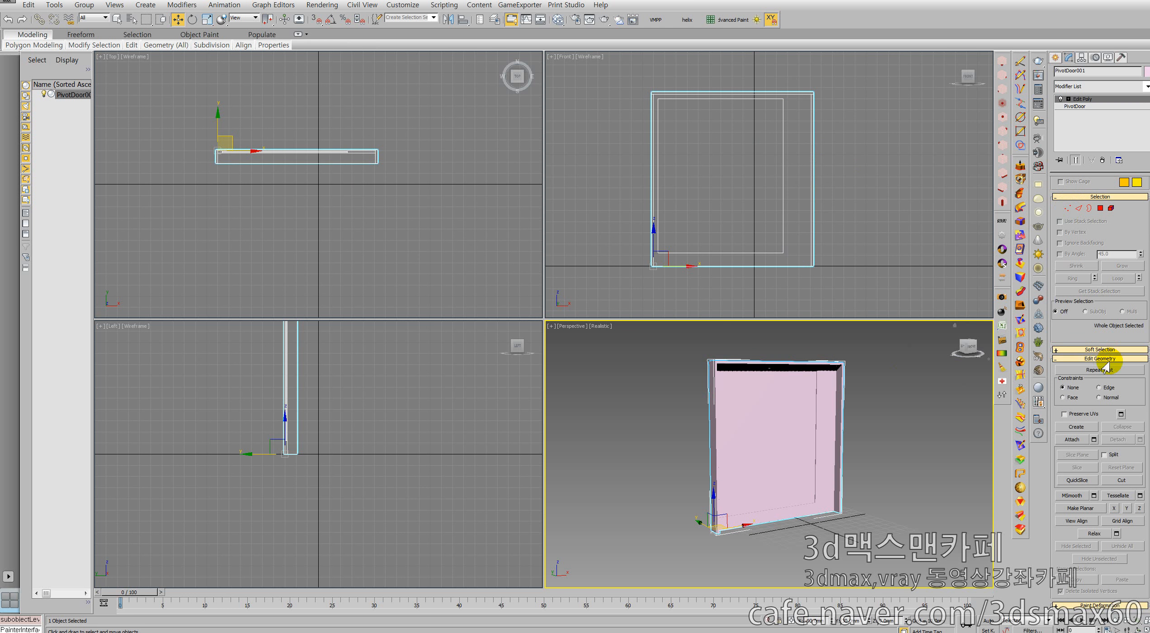
pyautogui.click(1096, 106)
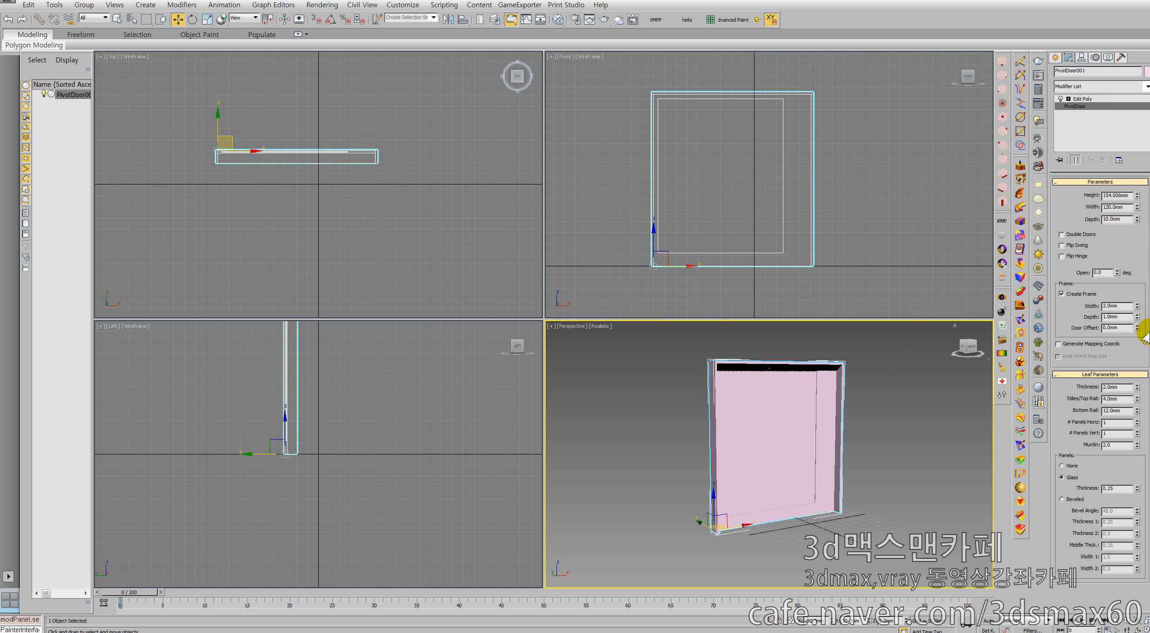
pyautogui.moveTo(1114, 274); pyautogui.dragTo(1137, 324)
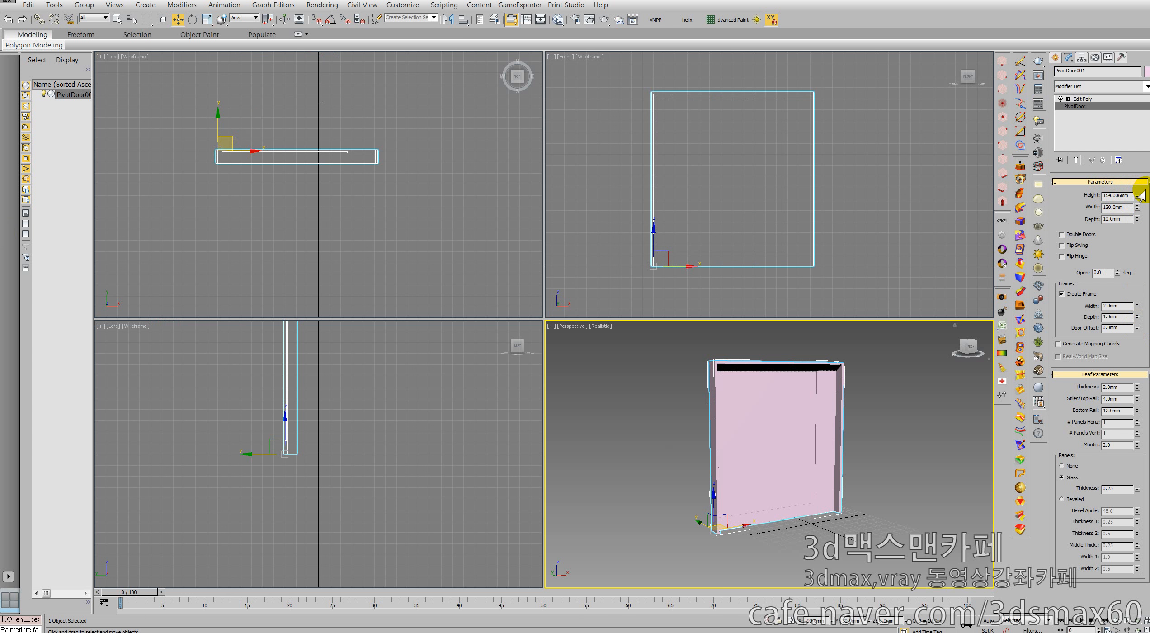
# In the Edit Poly Vertex level, raise all the vertices along the door's top edge in the Front view.
pyautogui.click(1090, 99)
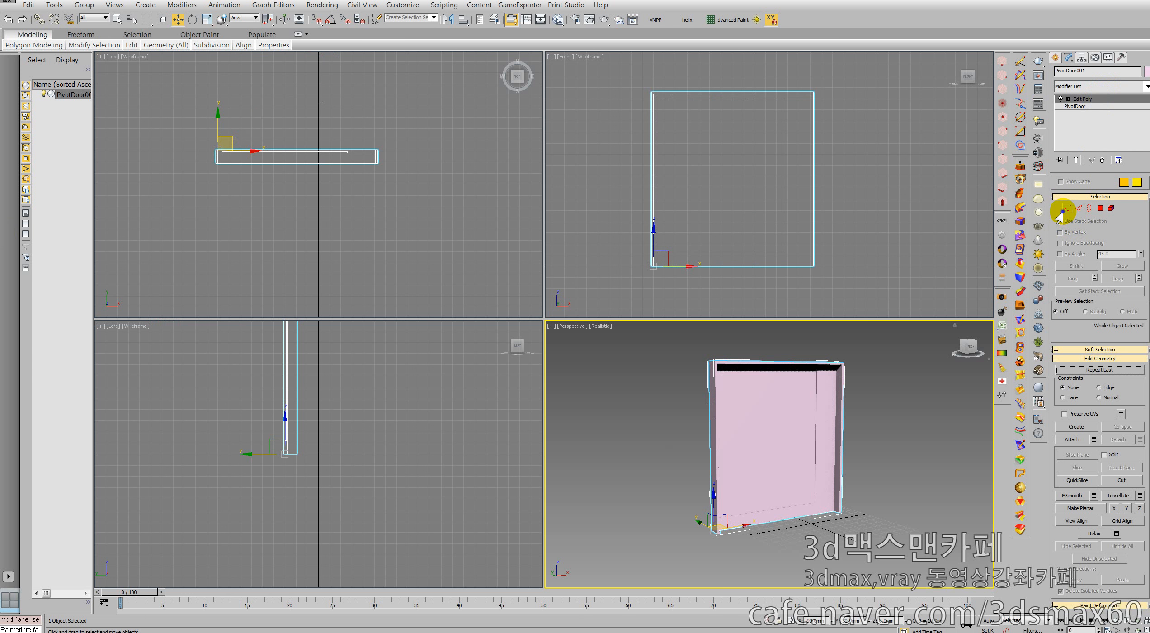
pyautogui.click(1065, 209)
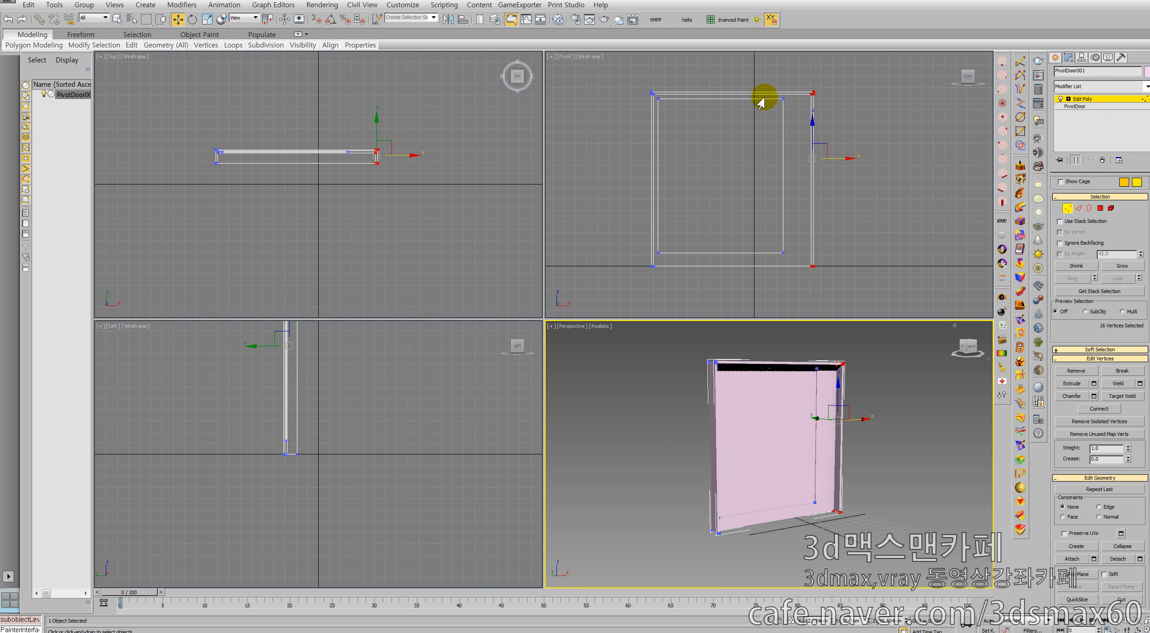
pyautogui.moveTo(834, 109); pyautogui.dragTo(579, 78)
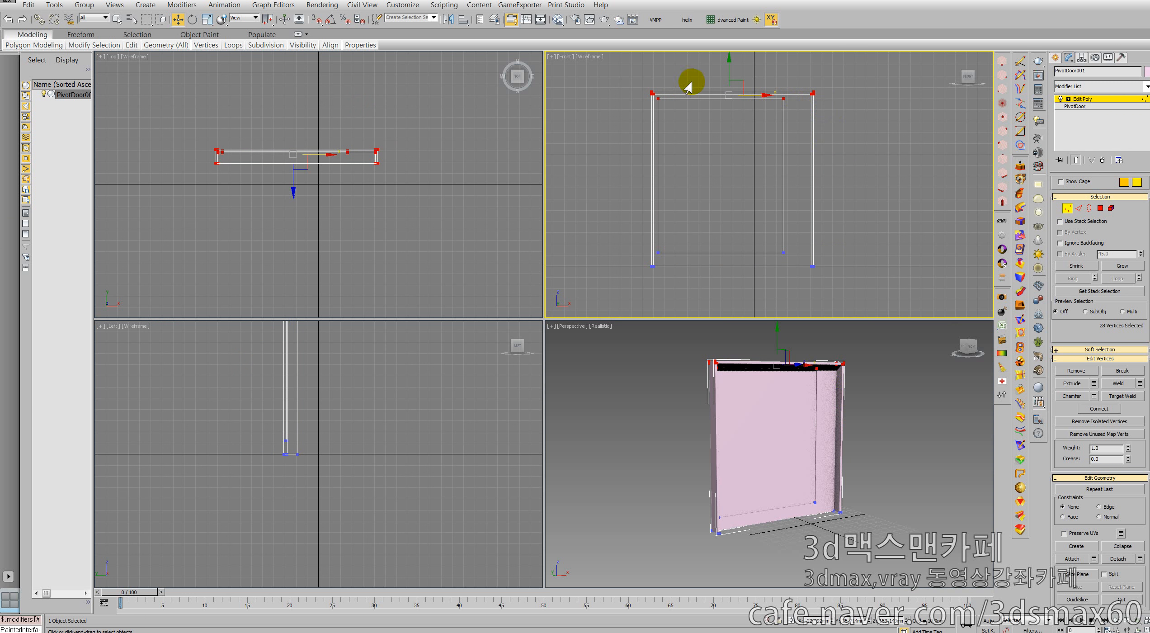
pyautogui.moveTo(727, 69); pyautogui.dragTo(719, 27)
pyautogui.moveTo(757, 148); pyautogui.dragTo(762, 169, button='middle')
pyautogui.moveTo(845, 439)
pyautogui.mouseDown(button='middle')
pyautogui.moveTo(843, 488)
pyautogui.moveTo(841, 430)
pyautogui.mouseUp(button='middle')
# Return to the base PivotDoor parameters and test the Open angle on the taller door.
pyautogui.click(1066, 208)
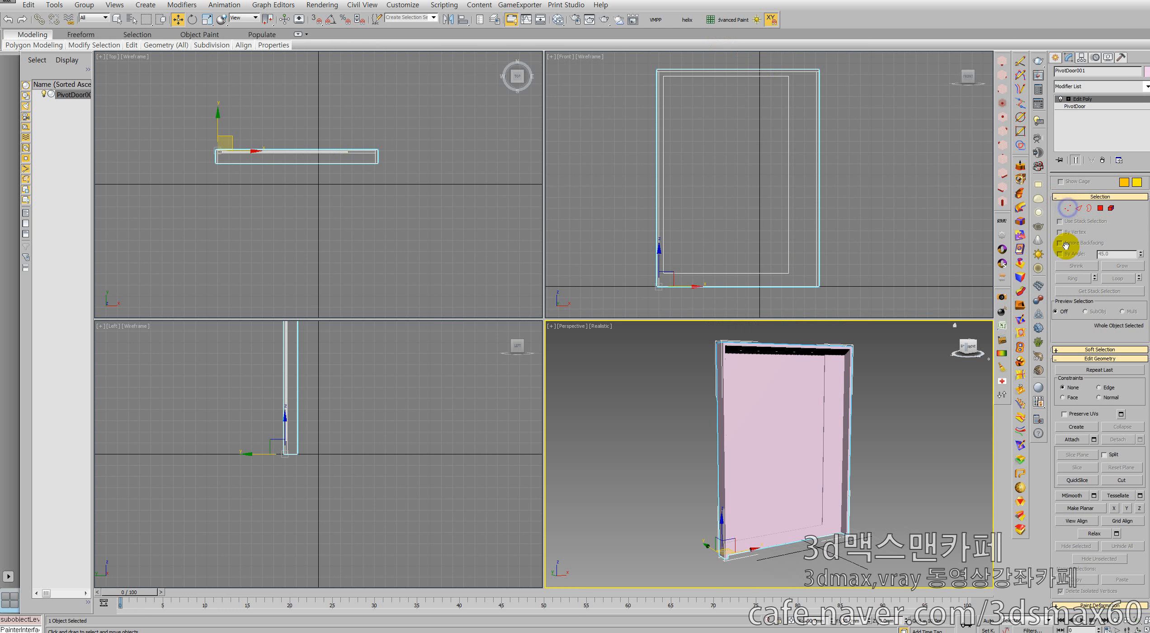
pyautogui.click(1075, 106)
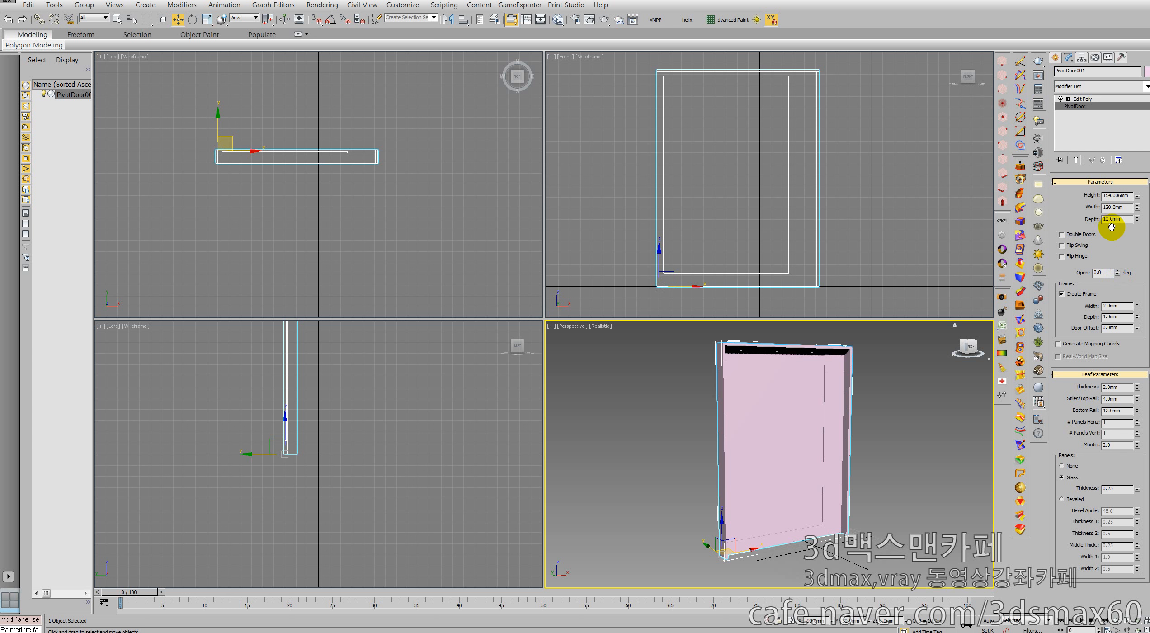
pyautogui.moveTo(1117, 272)
pyautogui.mouseDown()
pyautogui.moveTo(1119, 224)
pyautogui.moveTo(1120, 251)
pyautogui.mouseUp()
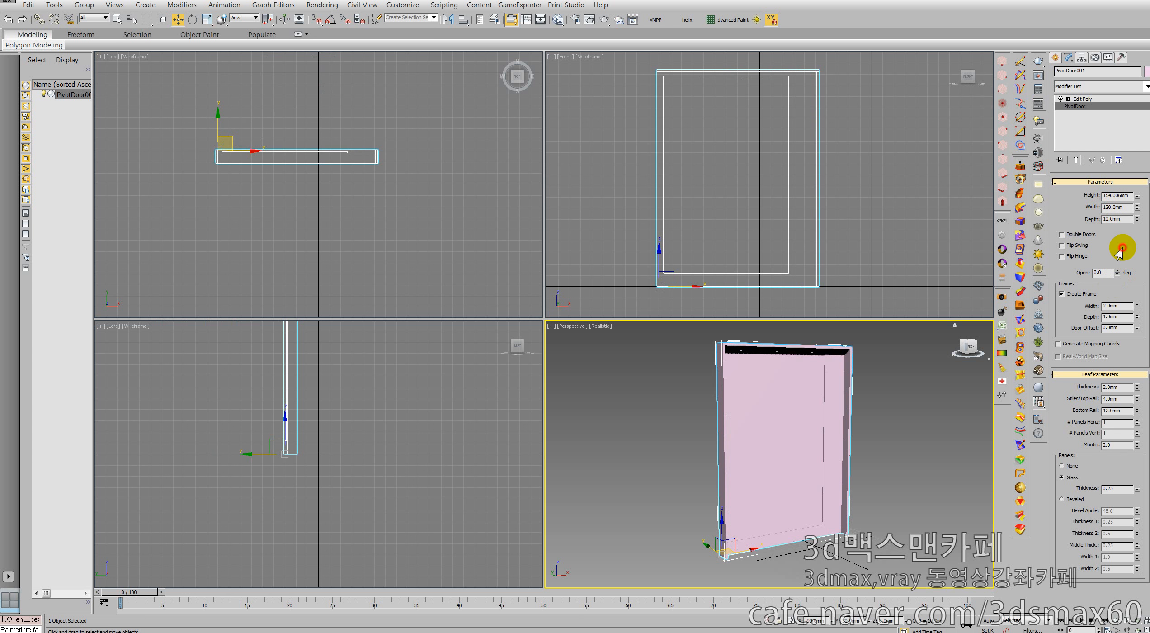
# In the Edit Poly Vertex level, move the upper inner panel vertices of the door leaf downward in the Front view.
pyautogui.click(1080, 99)
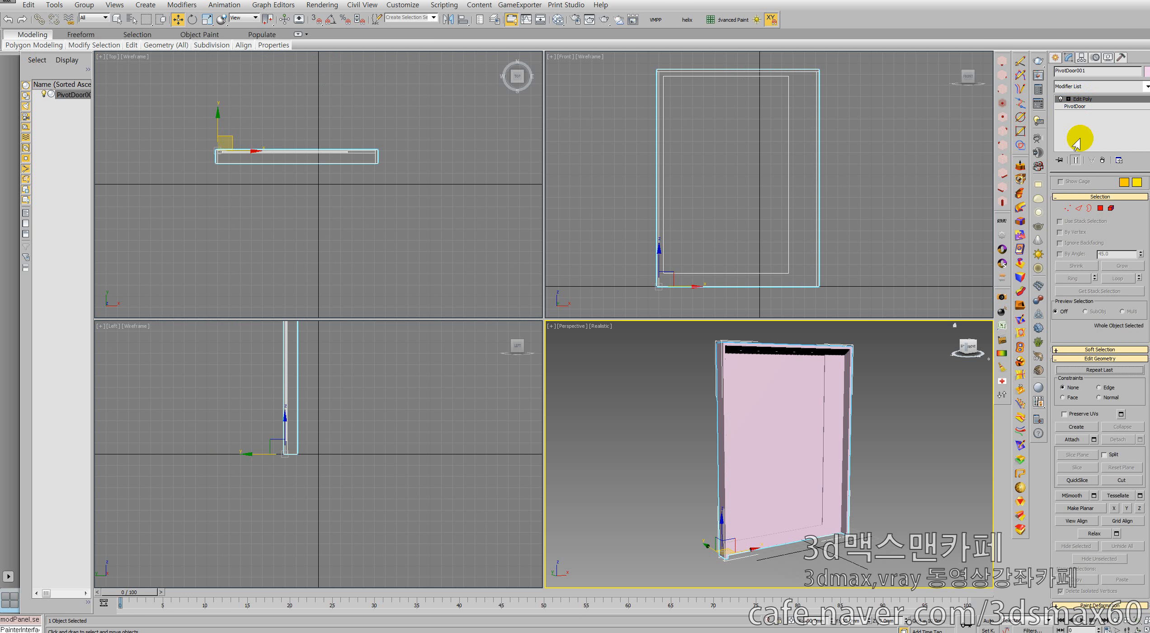
pyautogui.click(1068, 207)
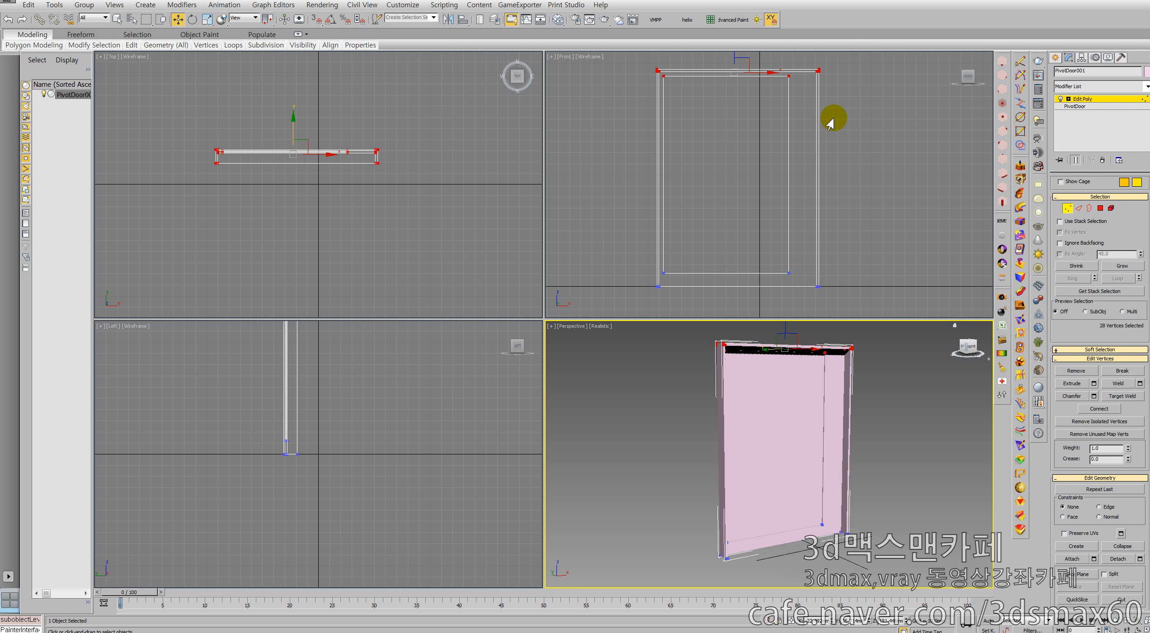
pyautogui.moveTo(815, 113); pyautogui.dragTo(823, 159, button='middle')
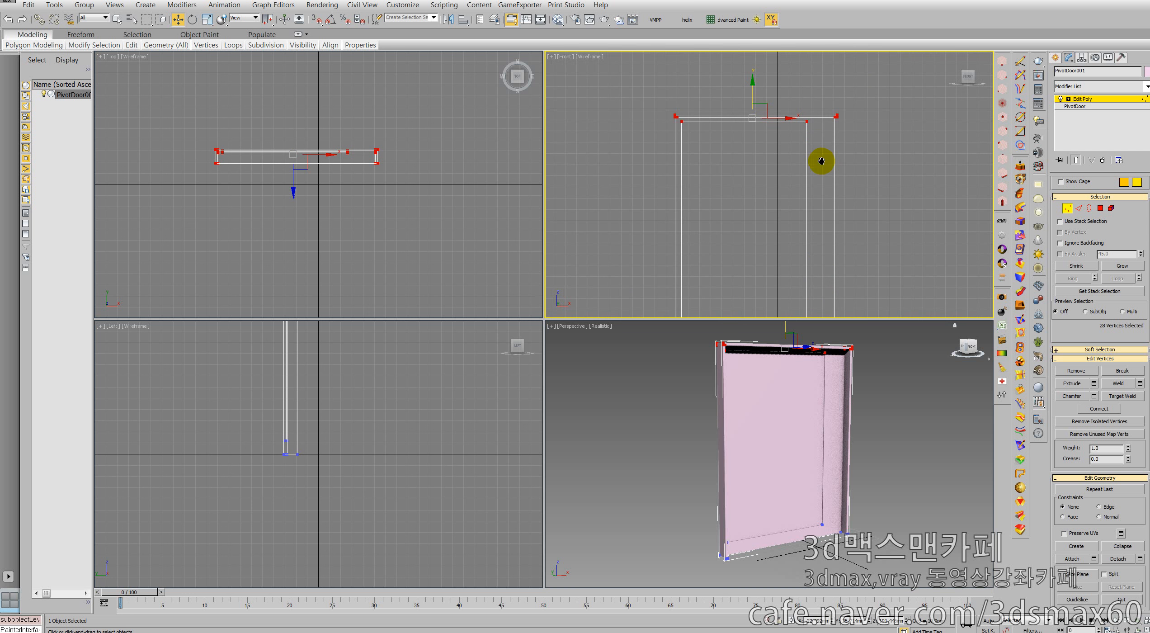
pyautogui.moveTo(817, 143); pyautogui.dragTo(677, 120)
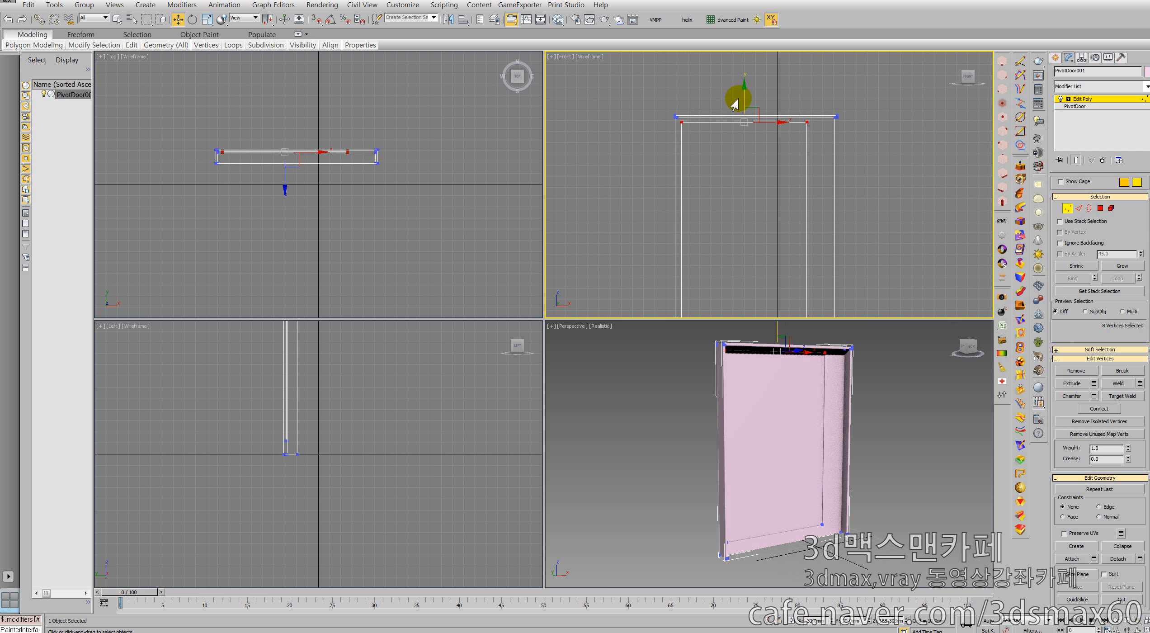
pyautogui.moveTo(744, 97); pyautogui.dragTo(751, 136)
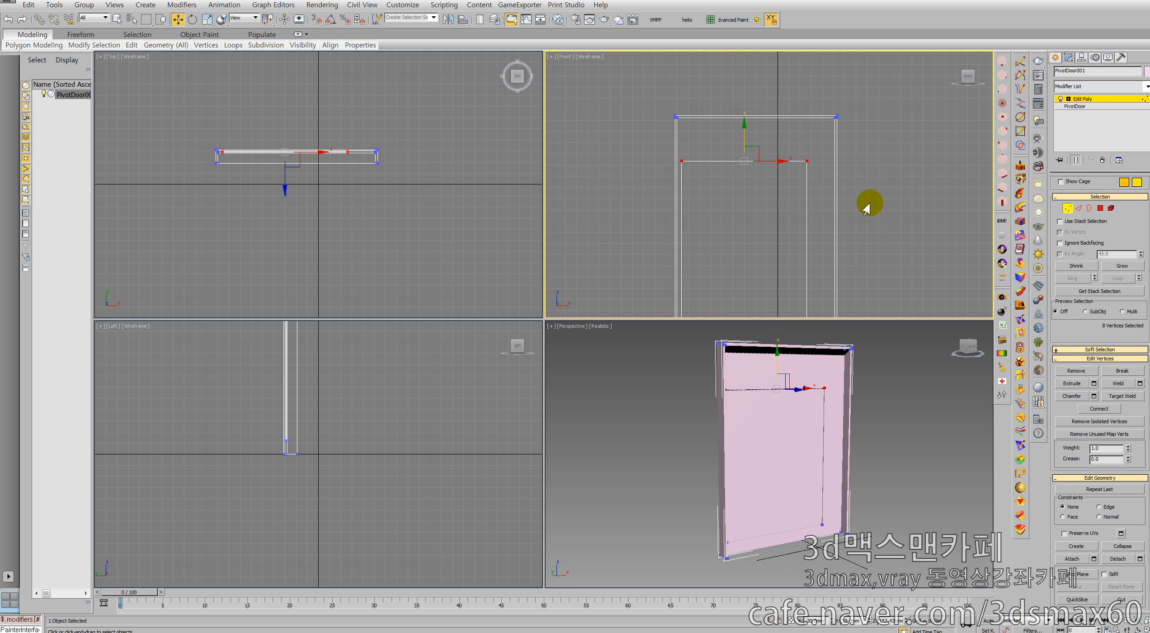
# Leave vertex editing and test the base PivotDoor's Open angle with the reshaped inner panel.
pyautogui.click(1060, 204)
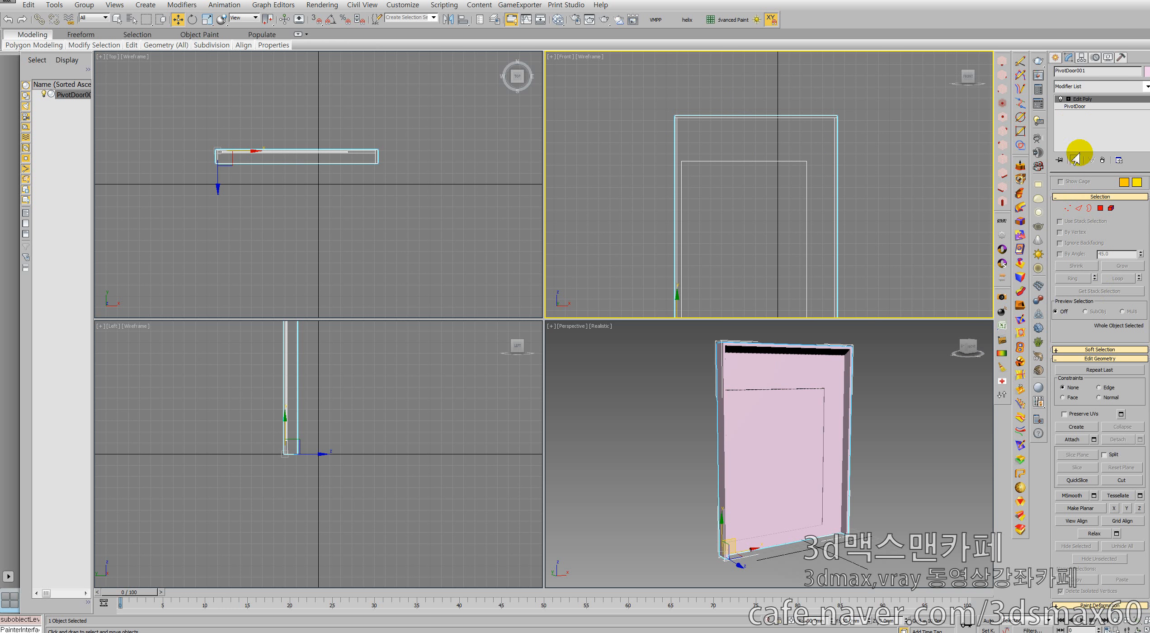
pyautogui.click(1074, 106)
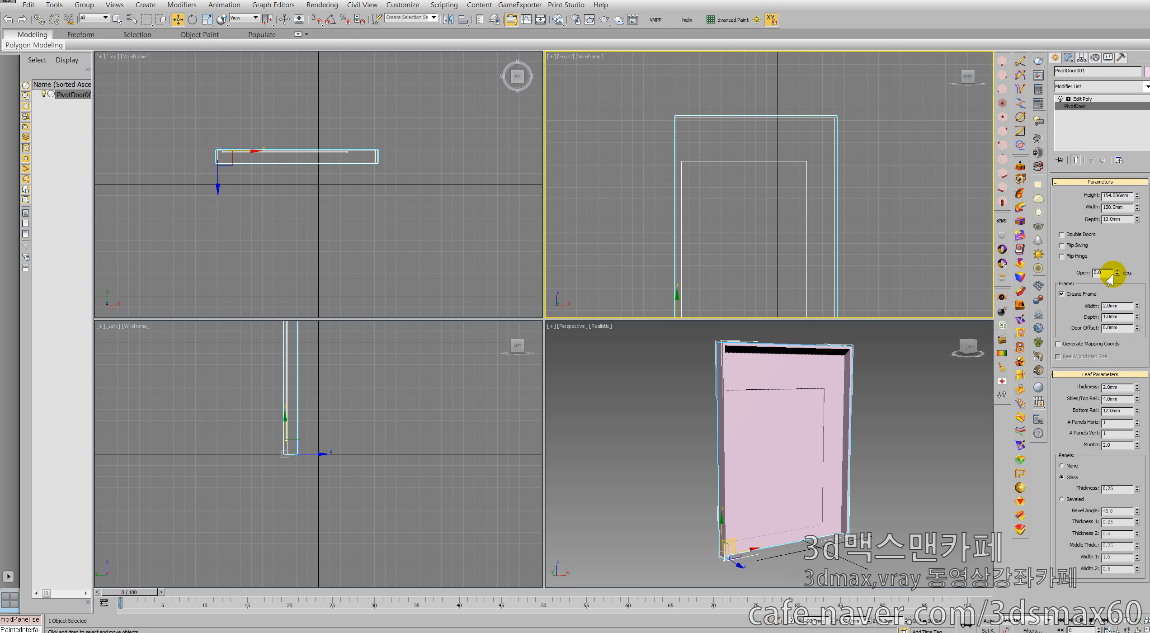
pyautogui.moveTo(1116, 271); pyautogui.dragTo(1095, 256)
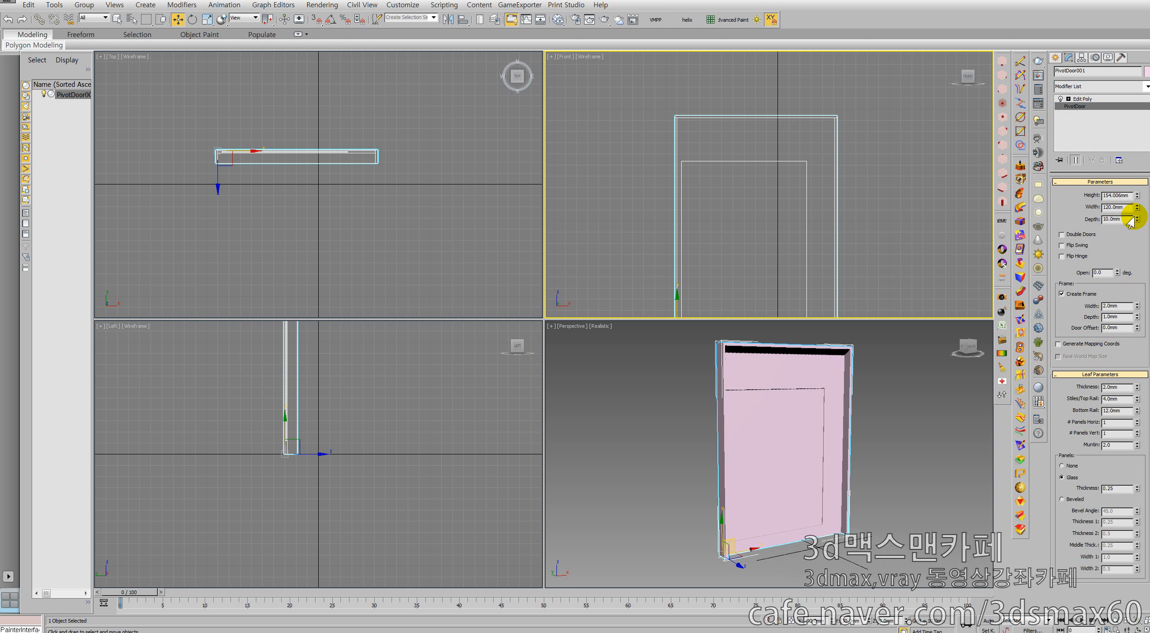
# Set the base door's width to 152.4 mm, depth to 2.94 mm and Open angle to 102 degrees, and inspect the leaf.
pyautogui.moveTo(1130, 222)
pyautogui.mouseDown()
pyautogui.moveTo(1132, 187)
pyautogui.moveTo(1131, 201)
pyautogui.mouseUp()
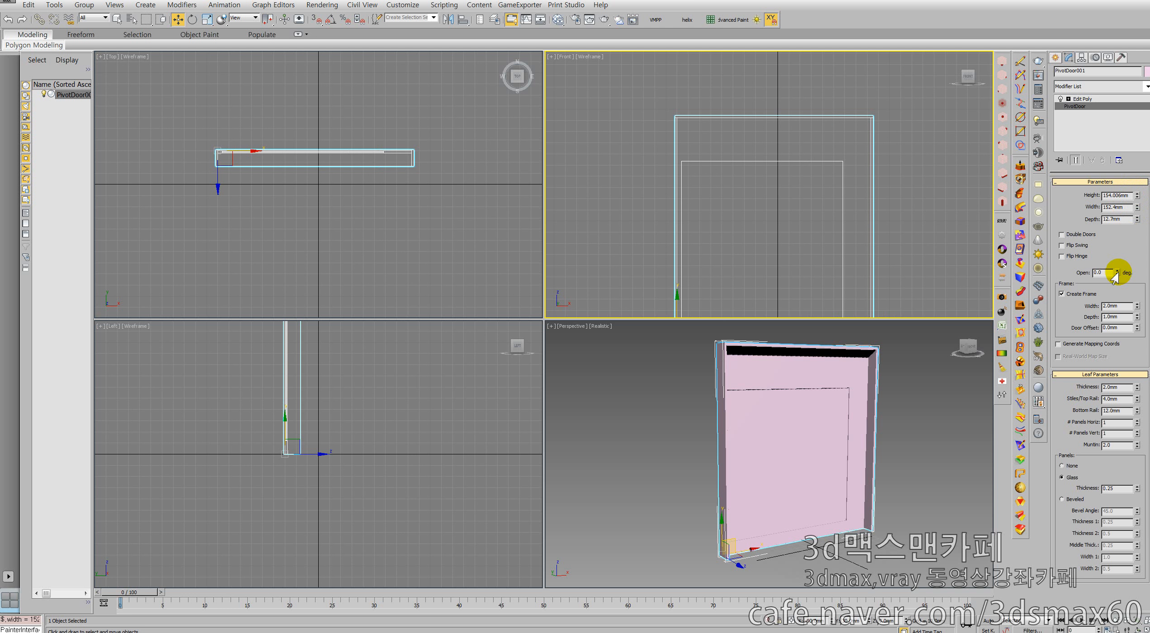
pyautogui.moveTo(1116, 271); pyautogui.dragTo(1127, 183)
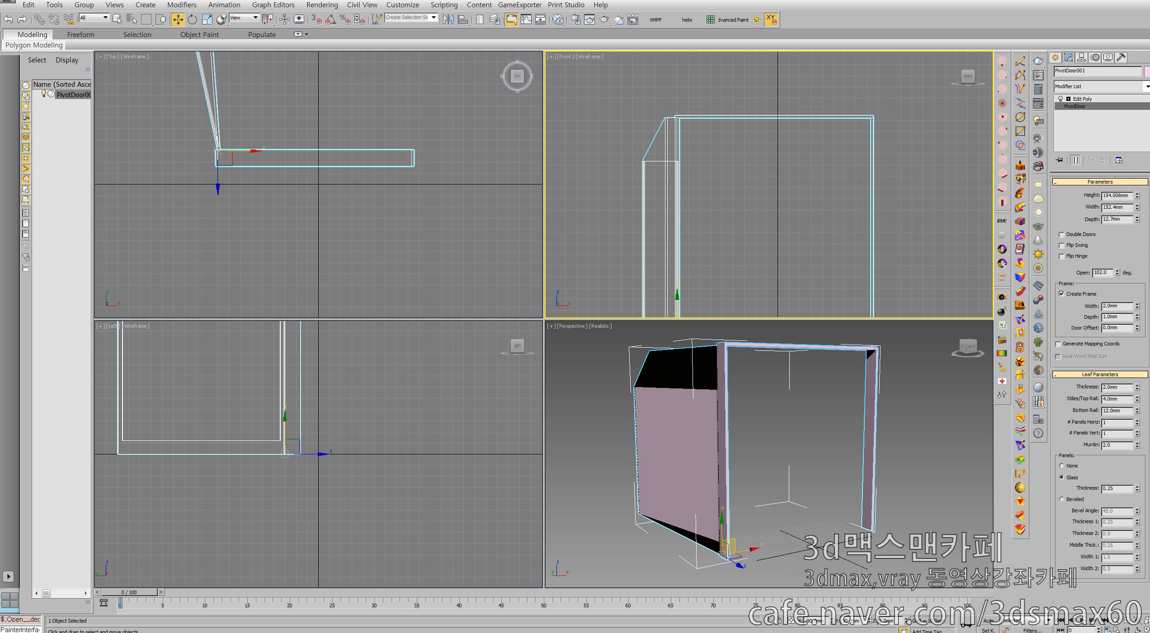
pyautogui.moveTo(1132, 222); pyautogui.dragTo(1117, 121)
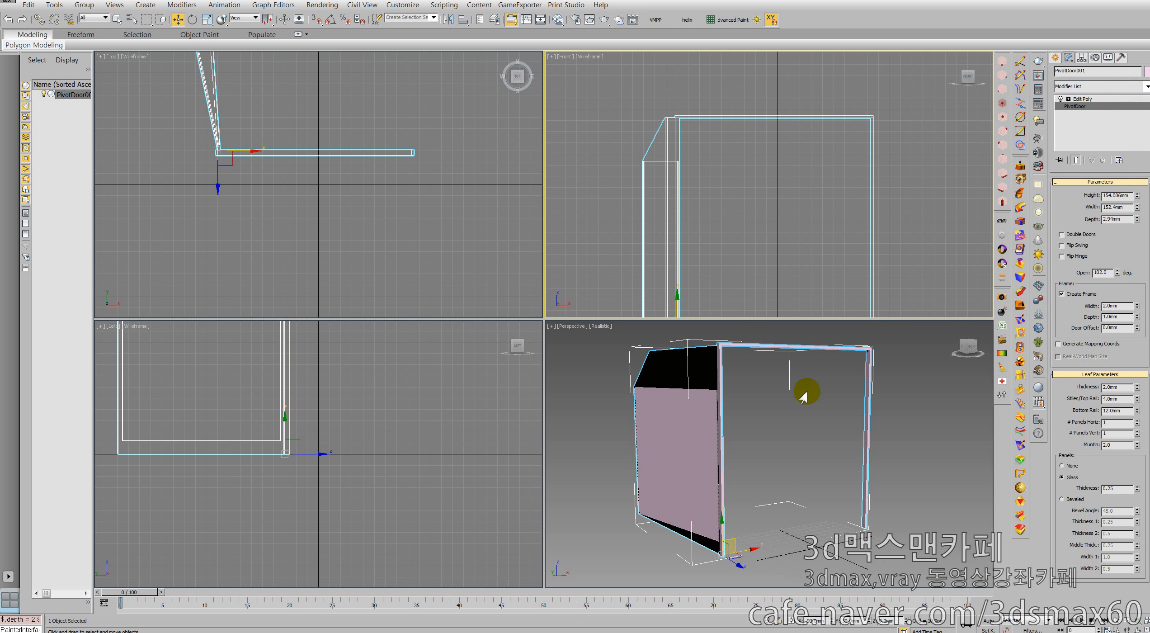
pyautogui.keyDown('alt'); pyautogui.moveTo(807, 409); pyautogui.dragTo(605, 431, button='middle'); pyautogui.keyUp('alt')
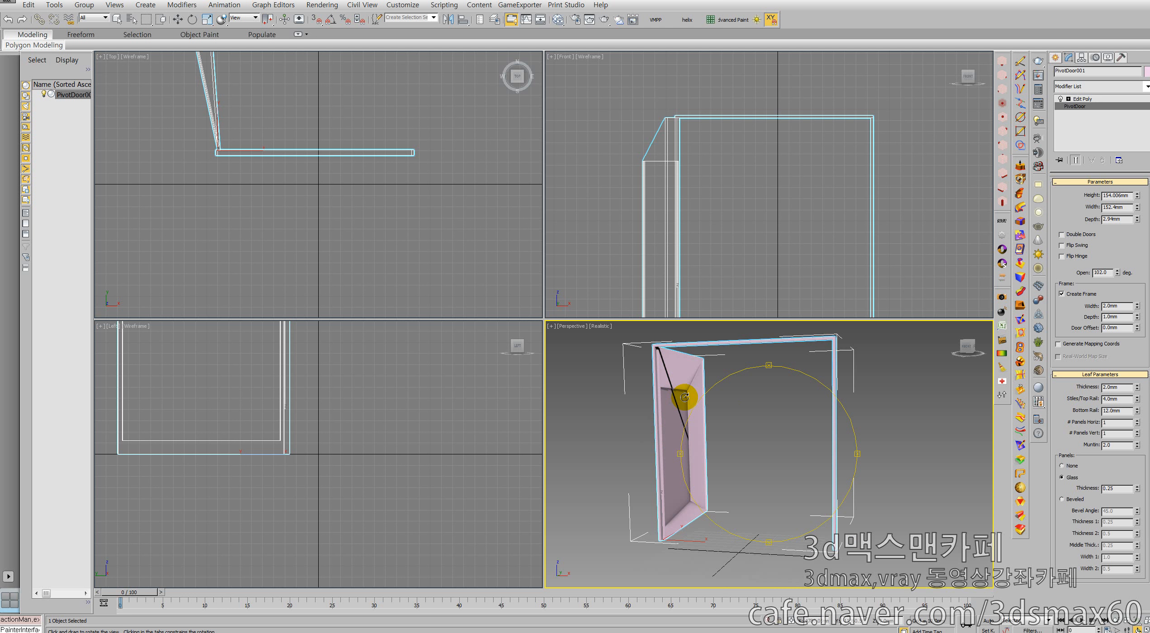
pyautogui.press('w')
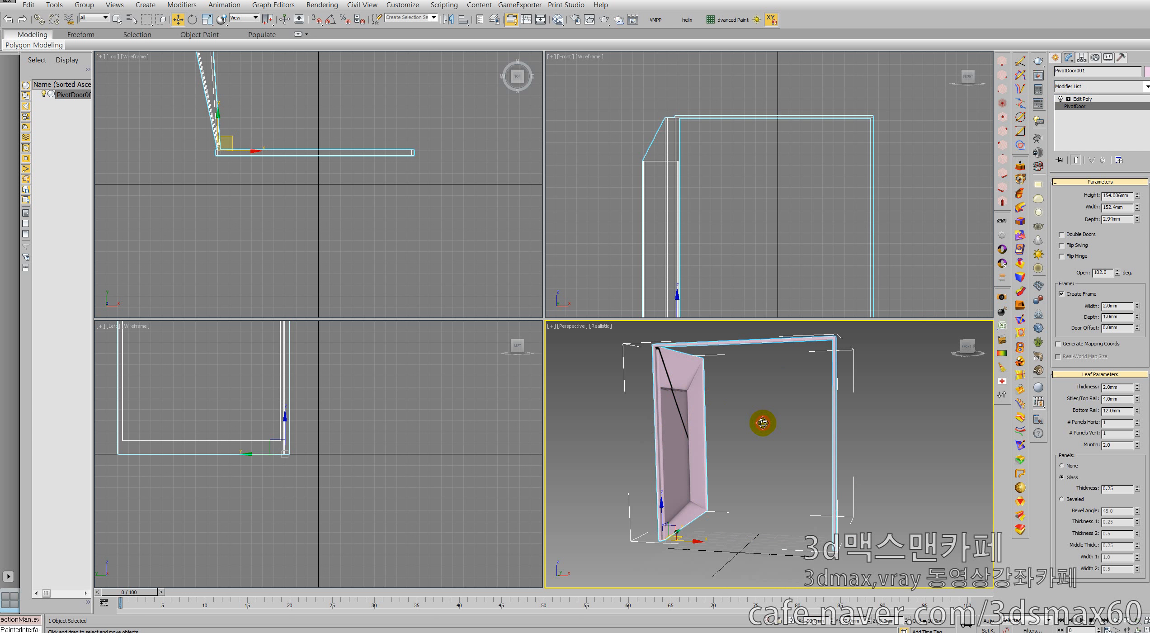
# Reset the scene to start over with an empty one.
pyautogui.hotkey('alt', 'f')
pyautogui.press('r')
pyautogui.click(559, 335)
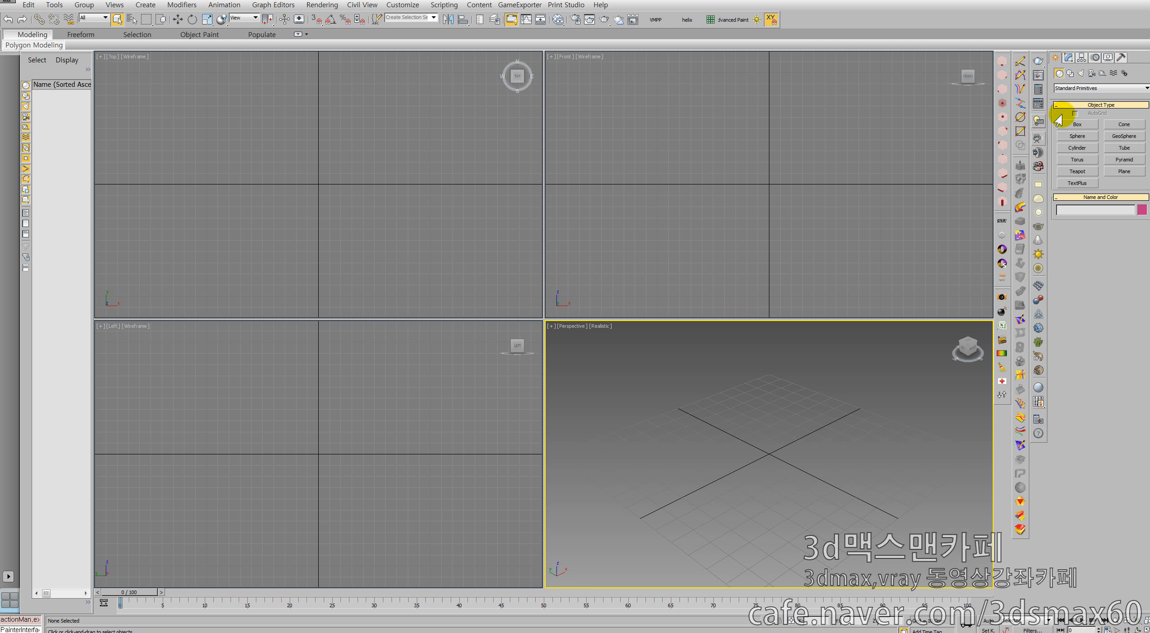
# Create a pivot door in the Top view with grid snapping on, 220 mm wide, 20 mm deep and about 69 mm high.
pyautogui.click(1080, 88)
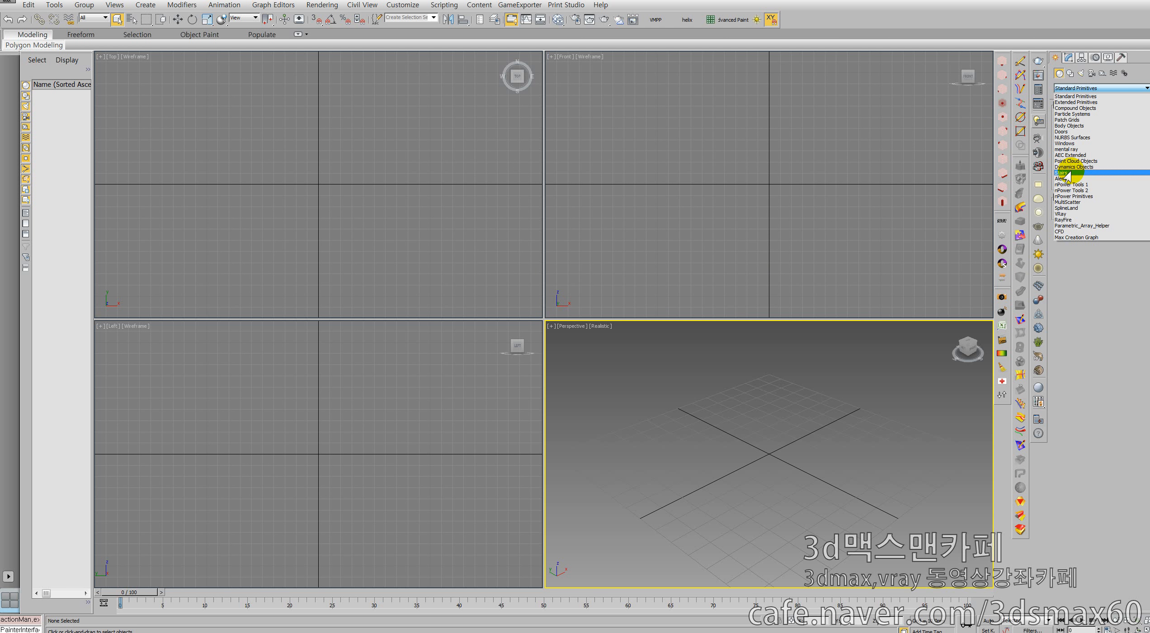
pyautogui.click(1071, 137)
pyautogui.click(1073, 90)
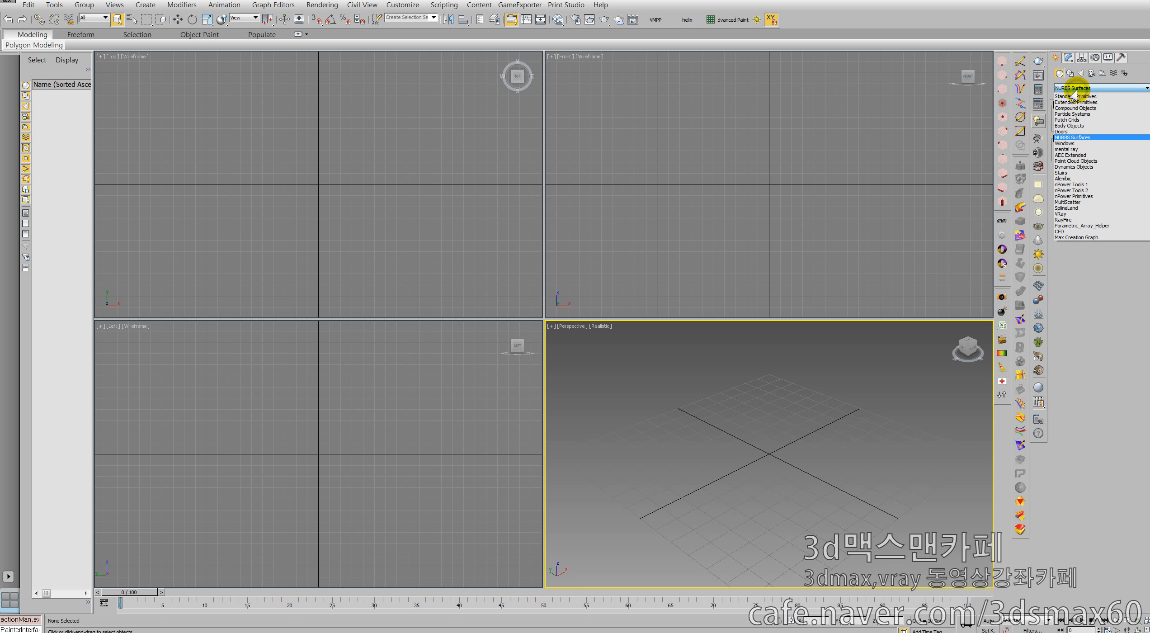
pyautogui.click(1075, 136)
pyautogui.click(1074, 128)
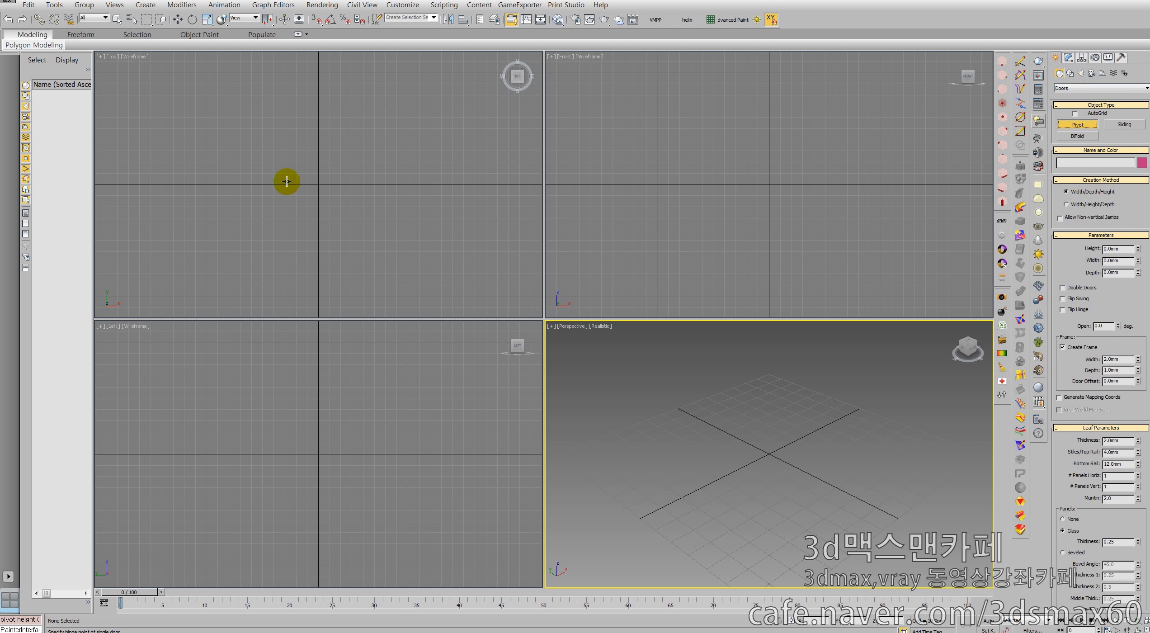
pyautogui.moveTo(228, 164); pyautogui.dragTo(403, 174)
pyautogui.rightClick(404, 174)
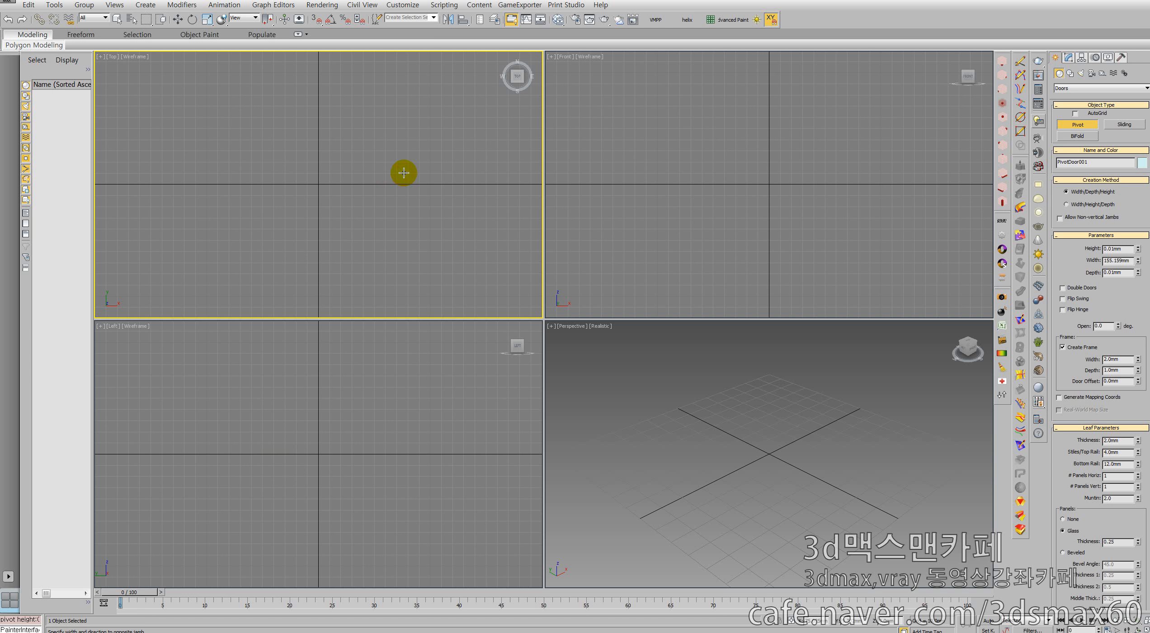
pyautogui.press('s')
pyautogui.moveTo(237, 160); pyautogui.dragTo(480, 162)
pyautogui.click(486, 186)
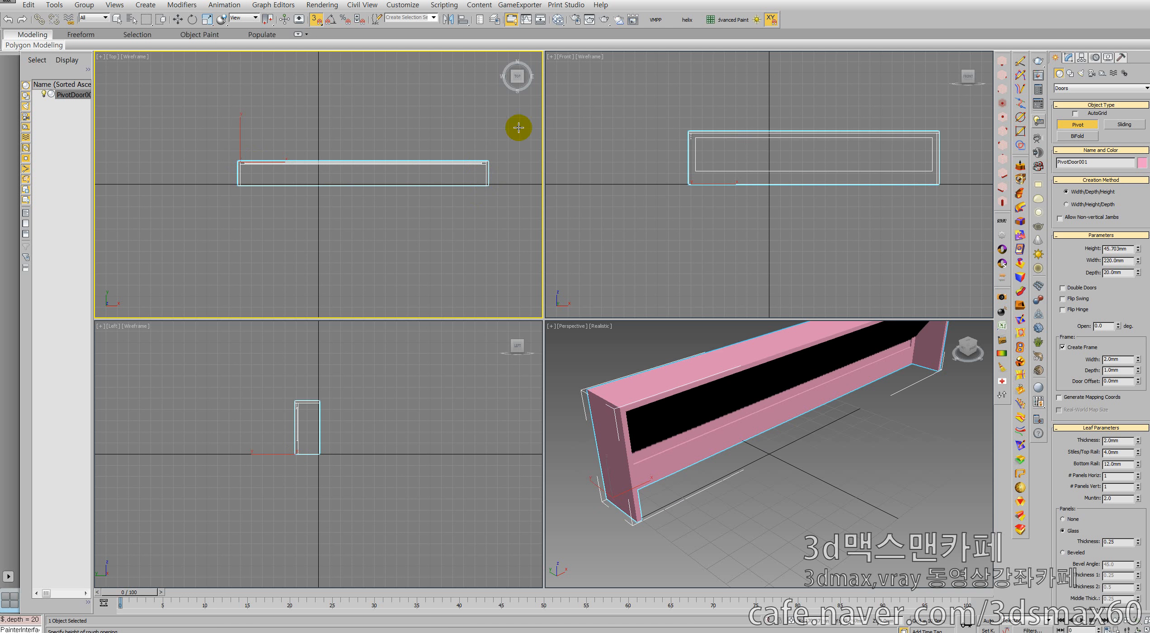
pyautogui.click(716, 109)
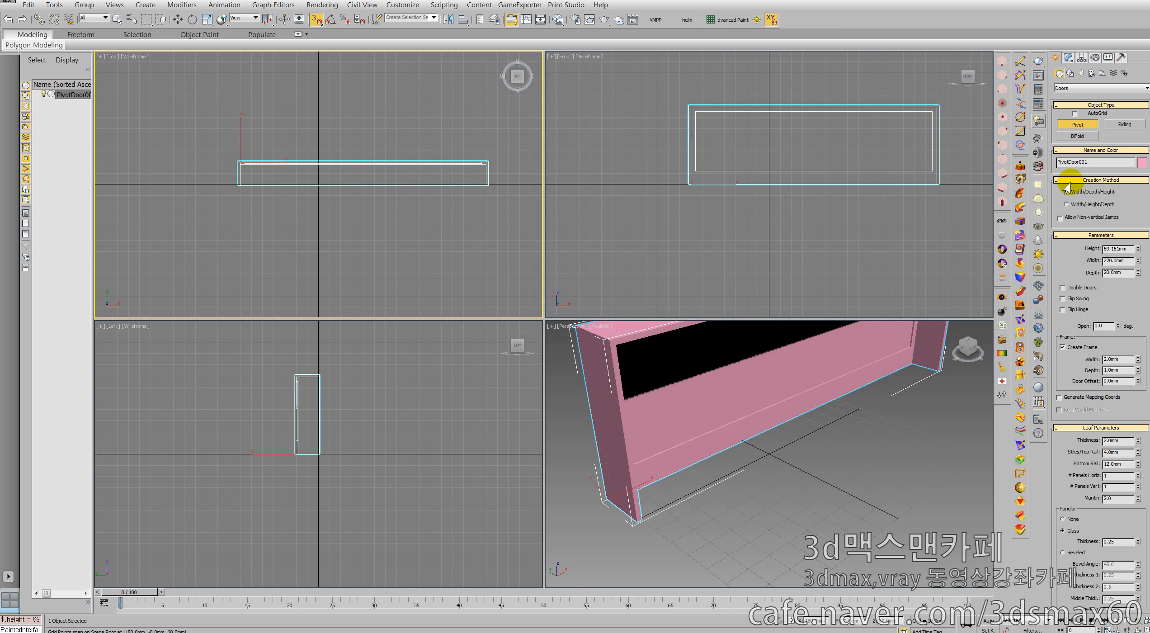
# Raise the pivot door's height to 275.951 mm and test its Open angle in the maximized Perspective view.
pyautogui.moveTo(1134, 250); pyautogui.dragTo(1131, 185)
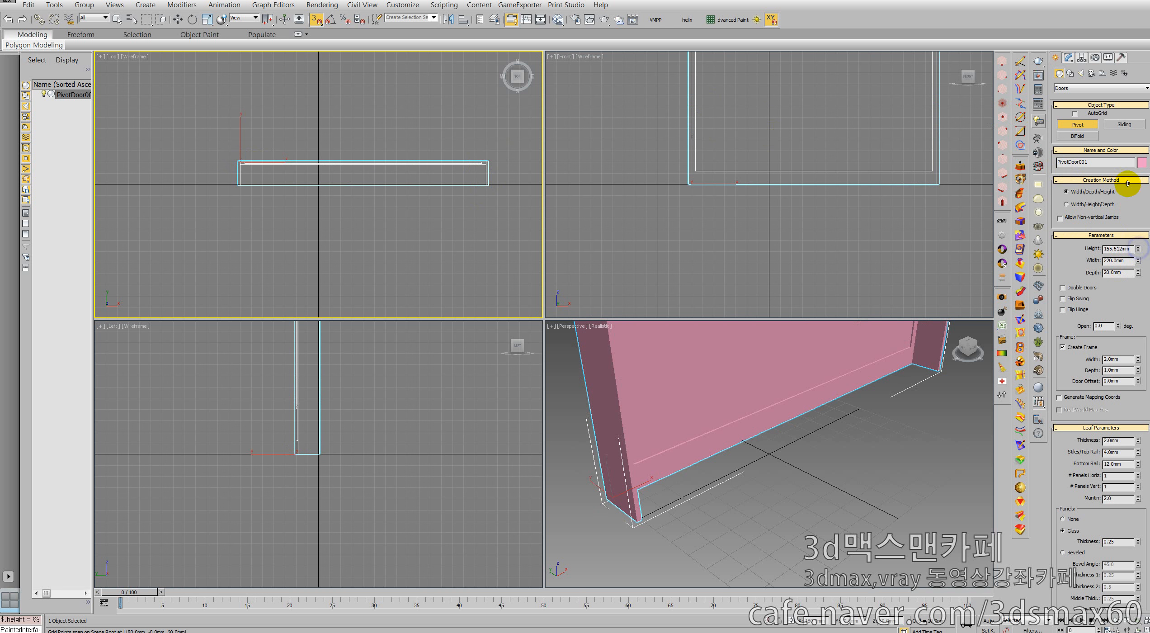
pyautogui.middleClick(846, 390)
pyautogui.scroll(-4, 840, 485)
pyautogui.moveTo(846, 391); pyautogui.dragTo(773, 452, button='middle')
pyautogui.scroll(-2, 839, 456)
pyautogui.scroll(-2, 842, 465)
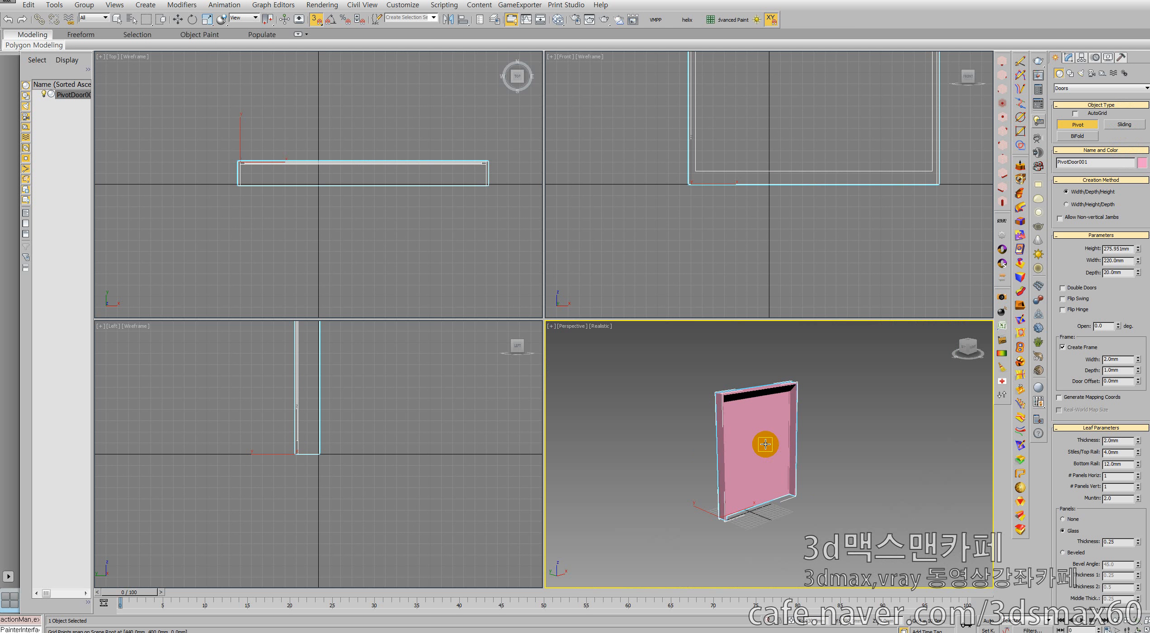
pyautogui.hotkey('alt', 'w')
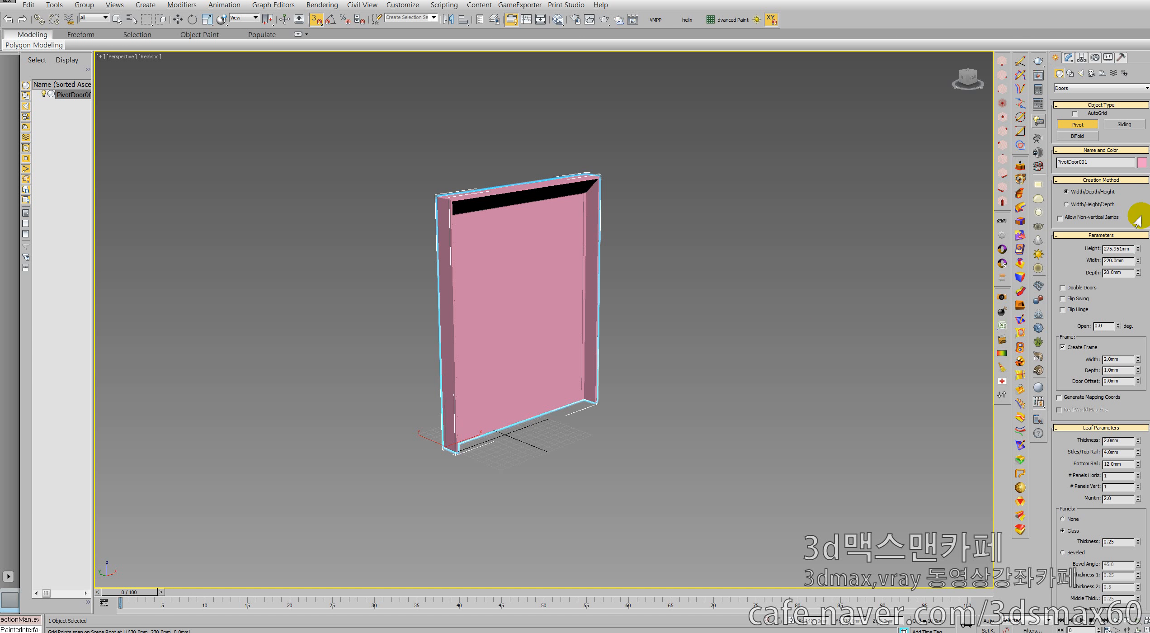
pyautogui.click(1116, 272)
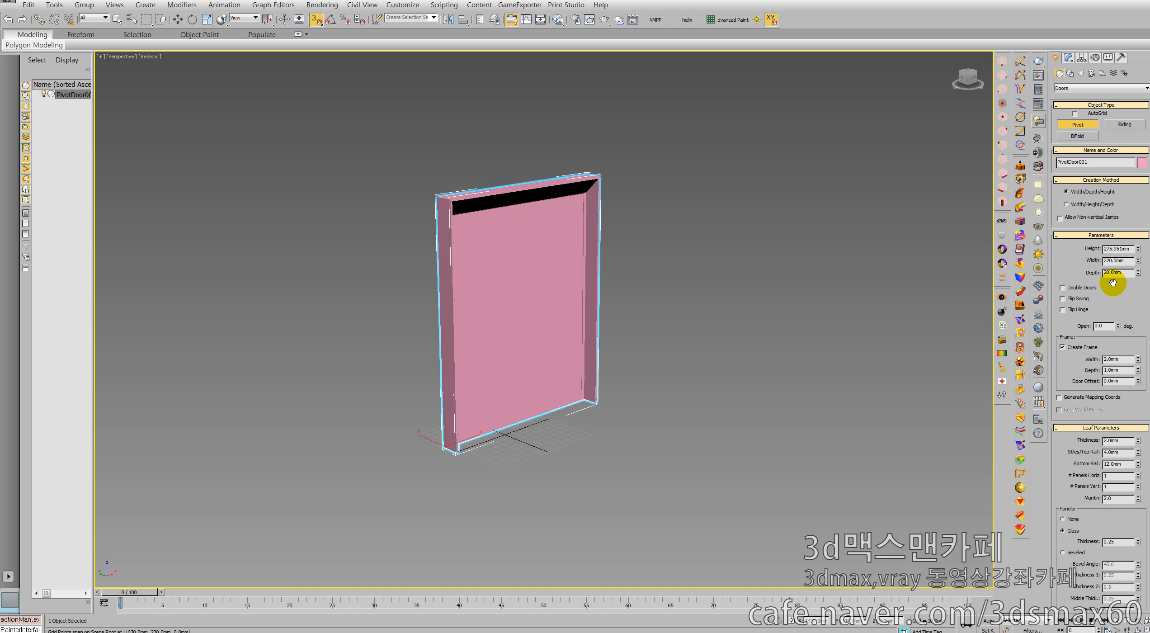
pyautogui.moveTo(1116, 326); pyautogui.dragTo(1094, 289)
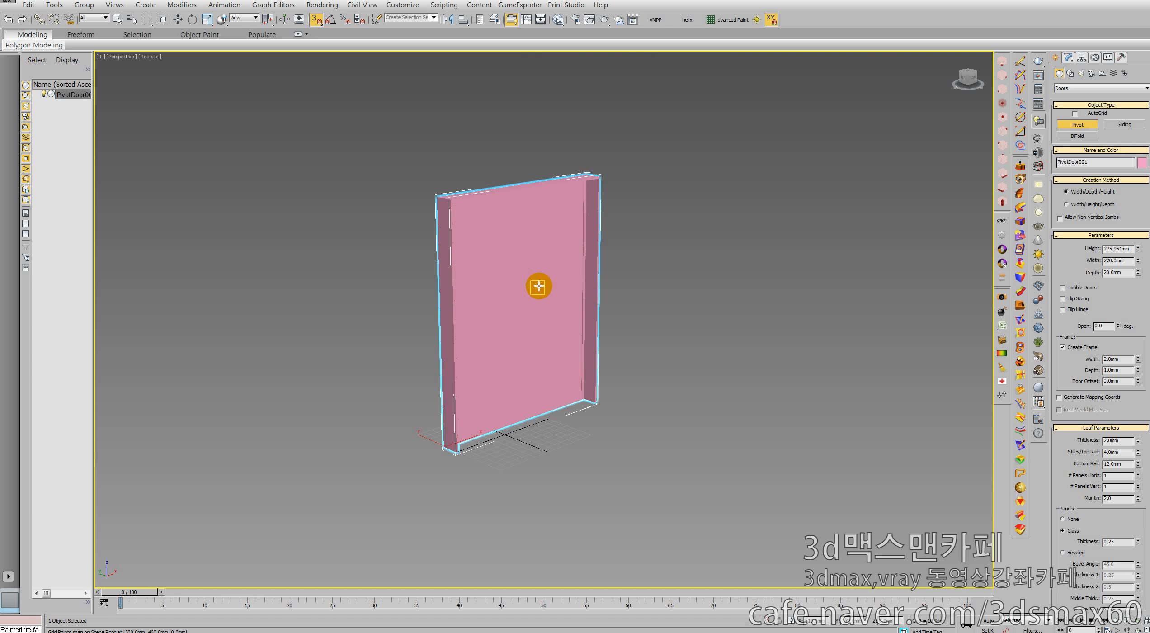
# Convert the door to Editable Poly and select the leaf's inner panel at the Element level.
pyautogui.rightClick(673, 222)
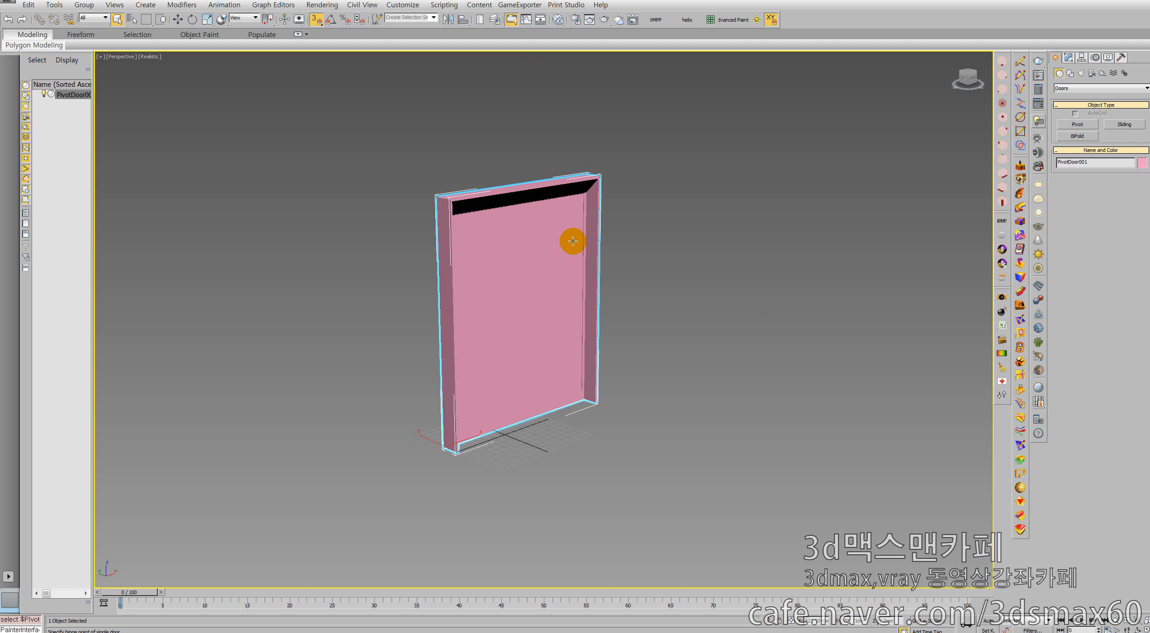
pyautogui.click(1069, 57)
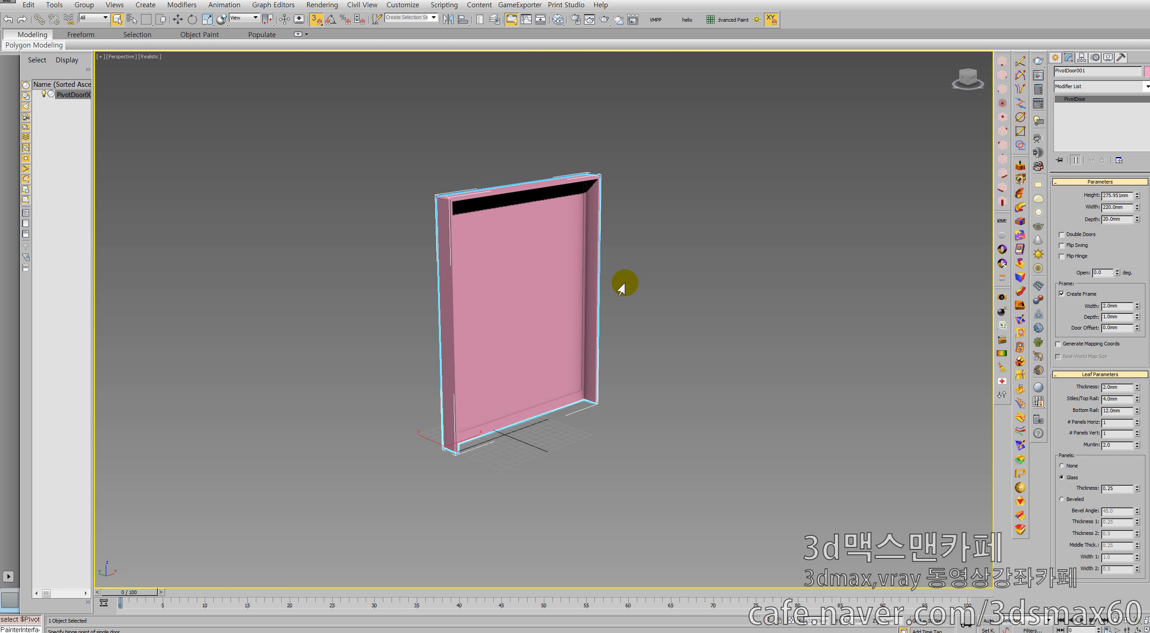
pyautogui.hotkey('alt', 'p')
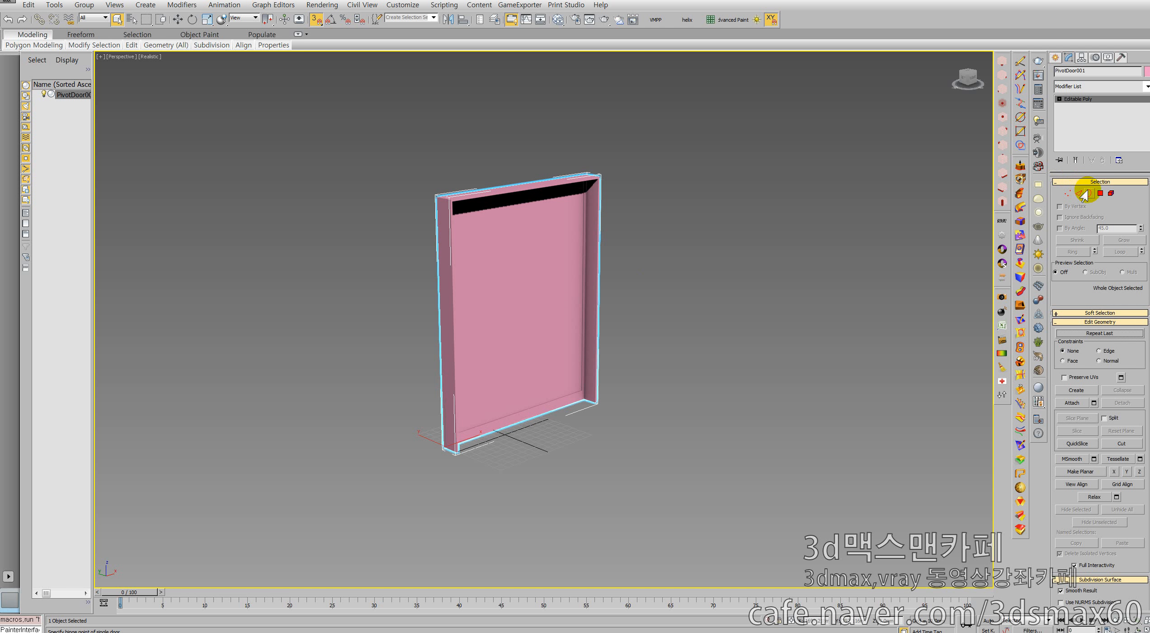
pyautogui.click(1110, 193)
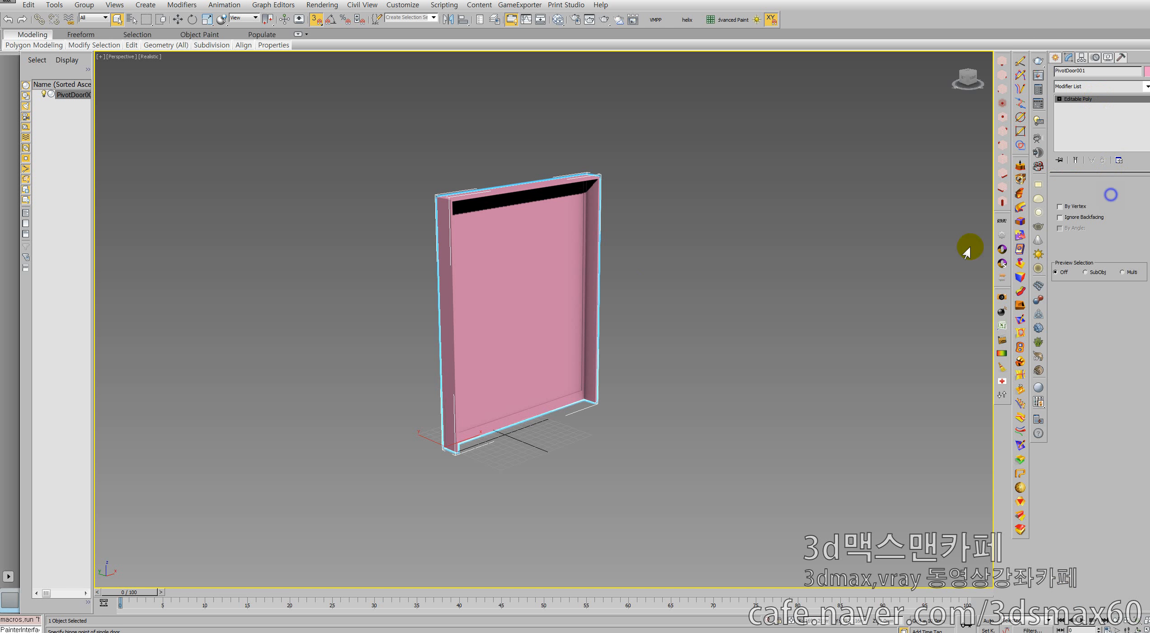
pyautogui.click(547, 322)
# Try to rotate the selected panel element about its own centre.
pyautogui.rightClick(548, 332)
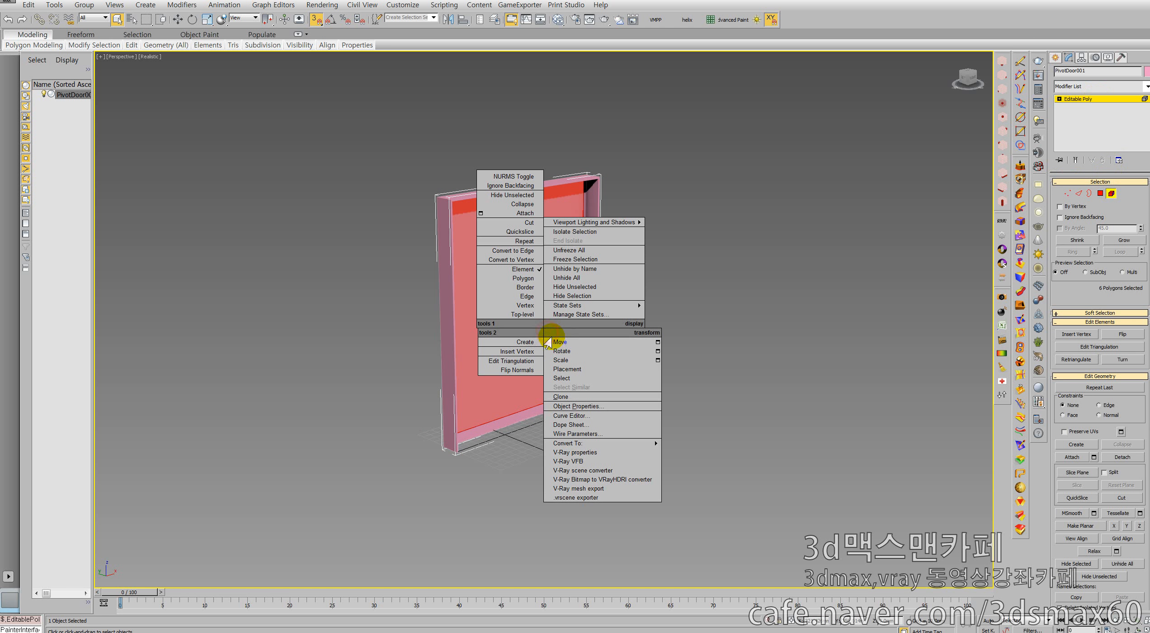
pyautogui.click(554, 354)
pyautogui.moveTo(522, 313); pyautogui.dragTo(572, 320)
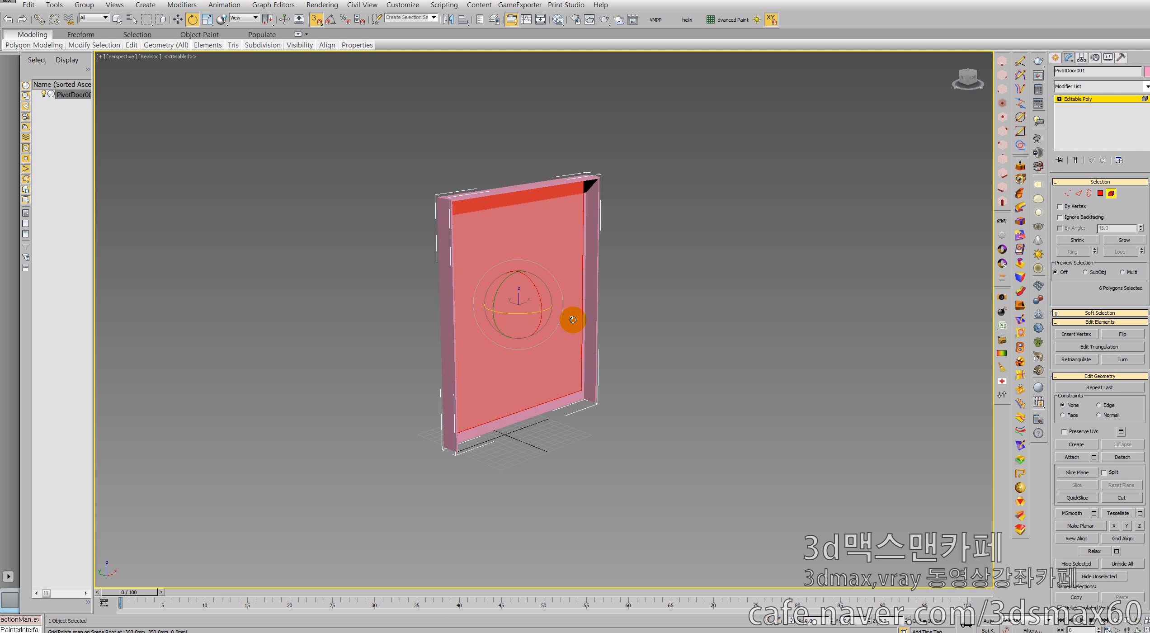
# In the Front view, edit the door's working pivot and move it to the lower left corner of the frame.
pyautogui.press('d')
pyautogui.press('f')
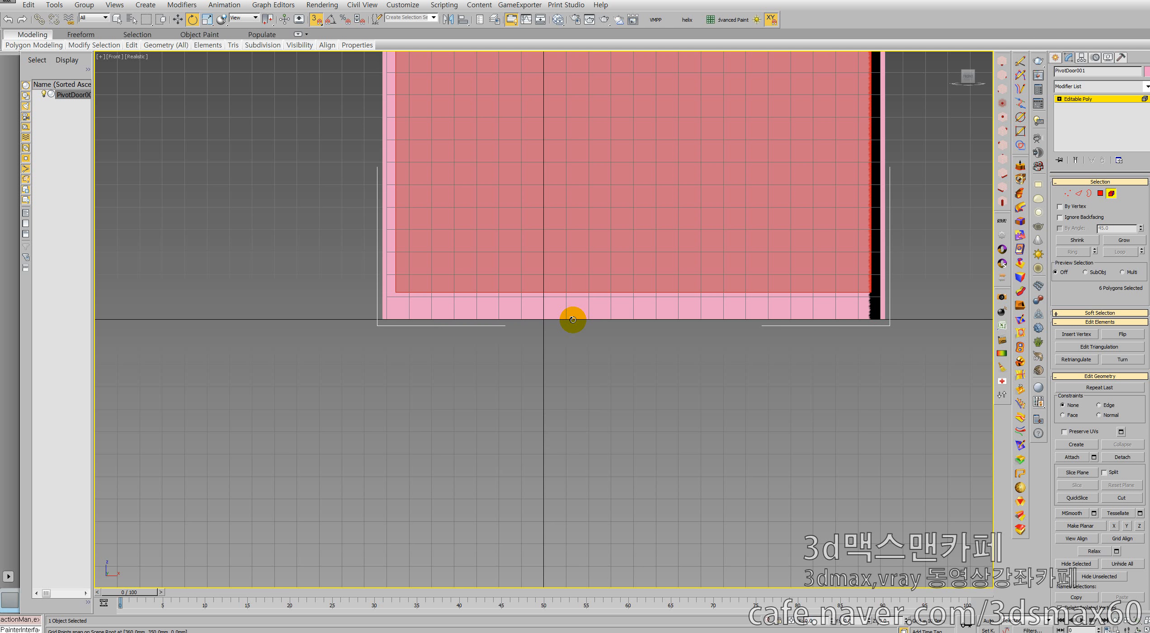
pyautogui.press('z')
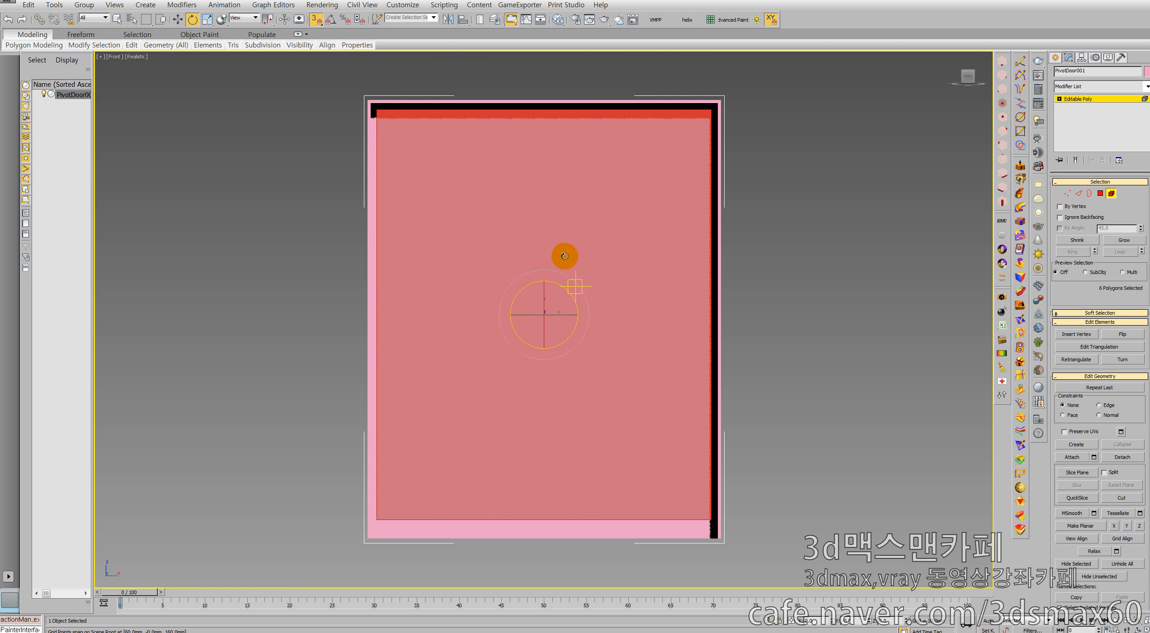
pyautogui.click(581, 315)
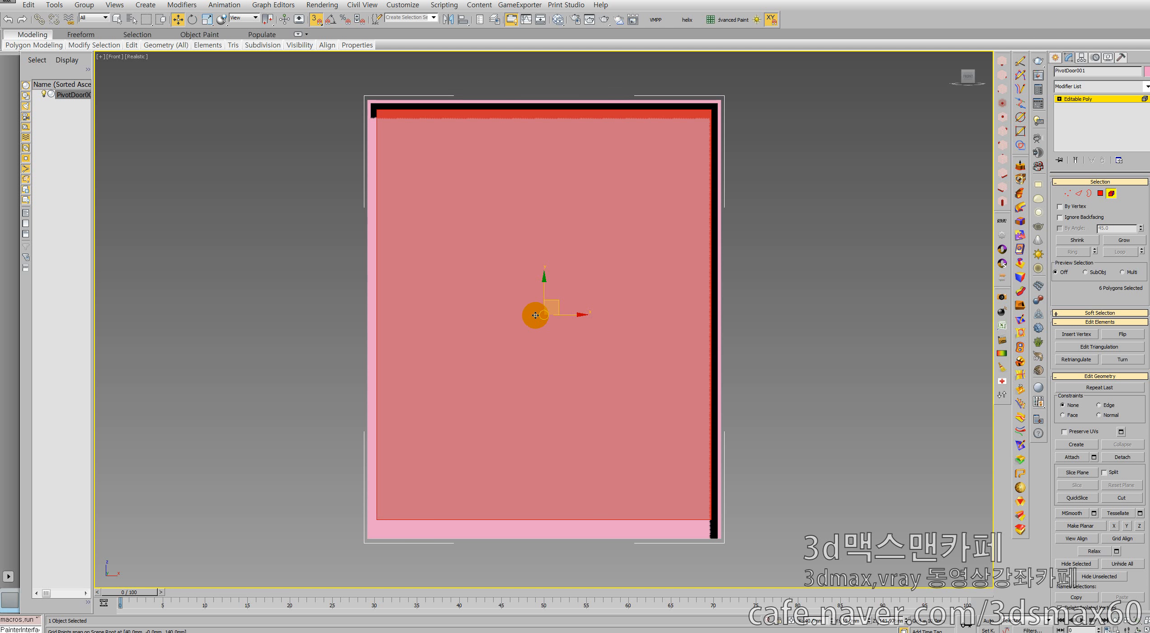
pyautogui.moveTo(573, 312); pyautogui.dragTo(698, 294)
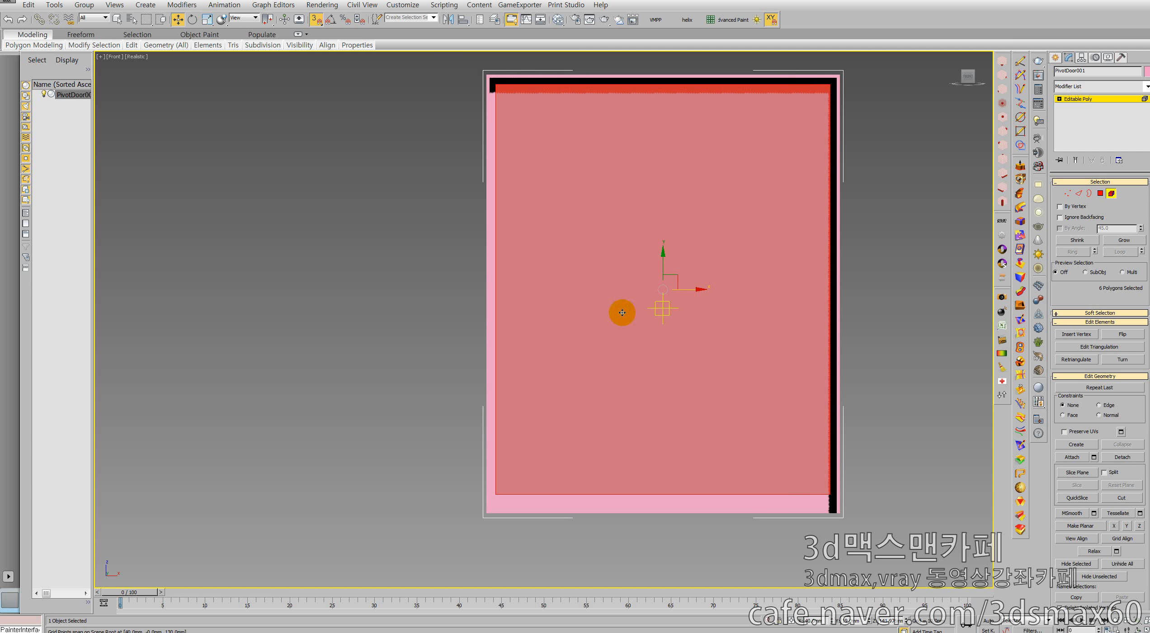
pyautogui.click(1079, 58)
pyautogui.click(1085, 277)
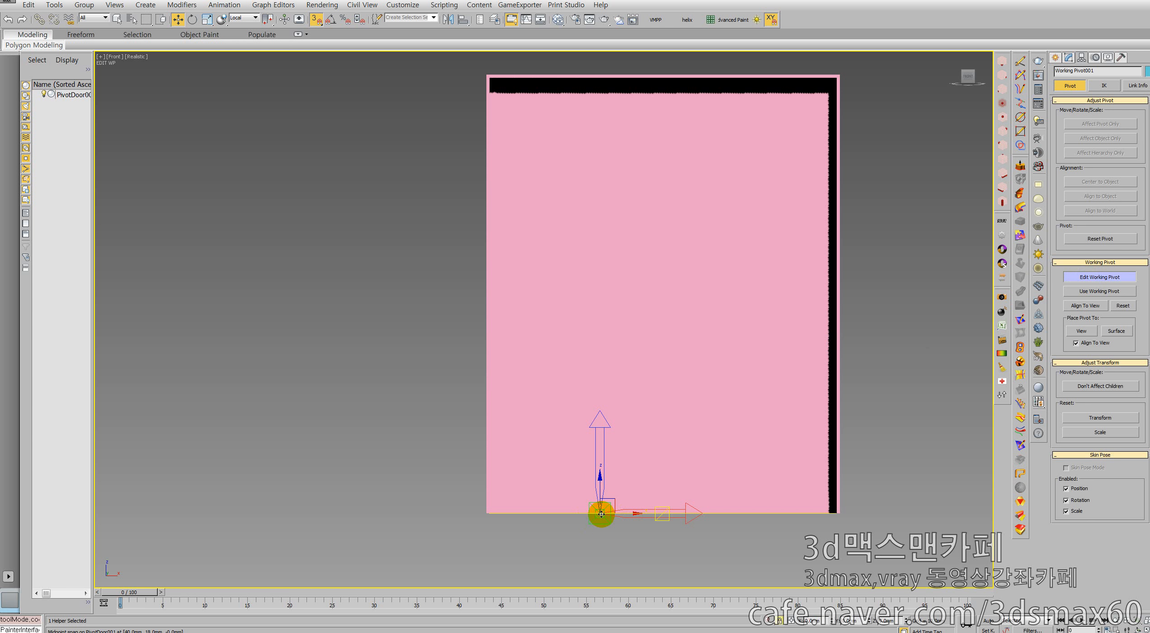
pyautogui.moveTo(603, 513); pyautogui.dragTo(483, 510)
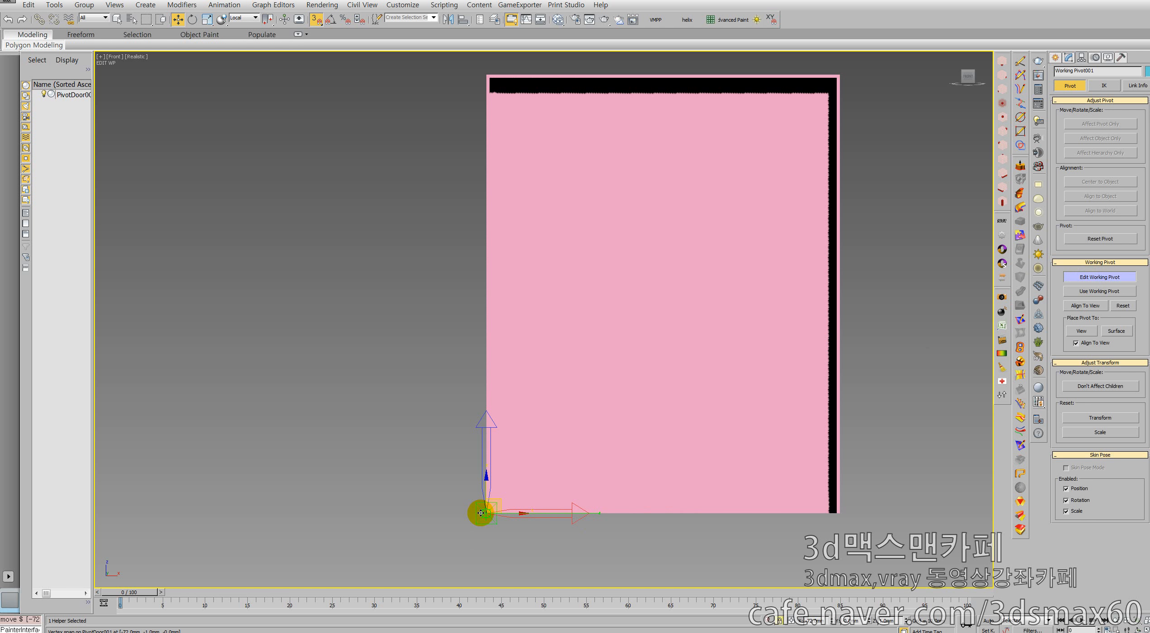
# Enable Pivot snapping alongside Vertex and Midpoint, adjust the working pivot at the frame's lower corner, and inspect it at an angle.
pyautogui.rightClick(316, 20)
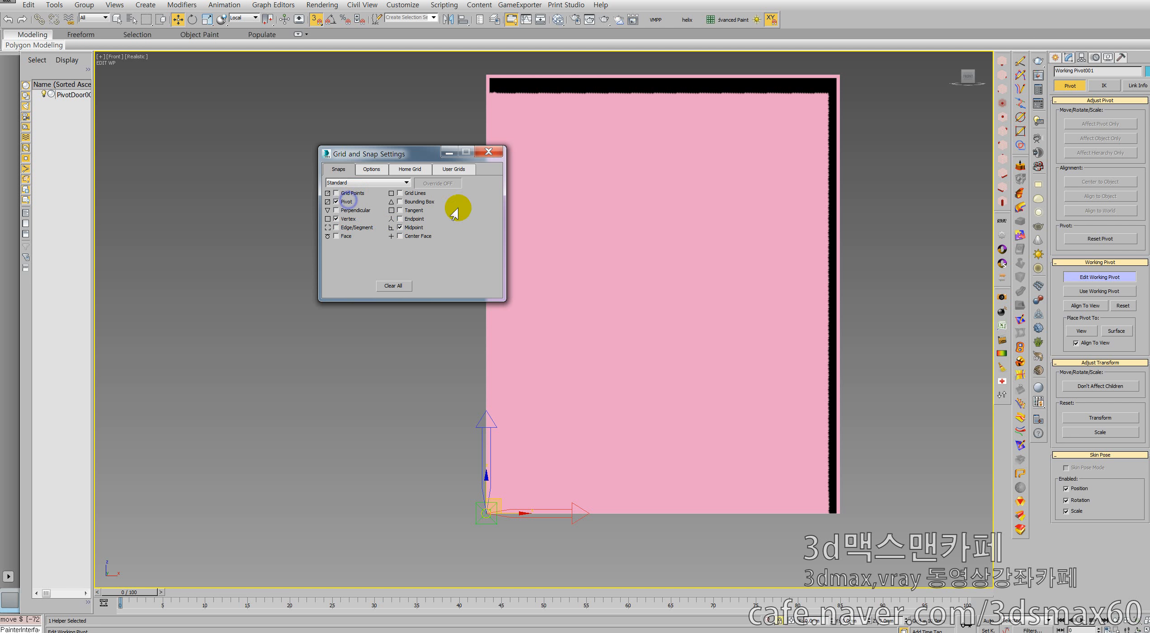
pyautogui.click(488, 152)
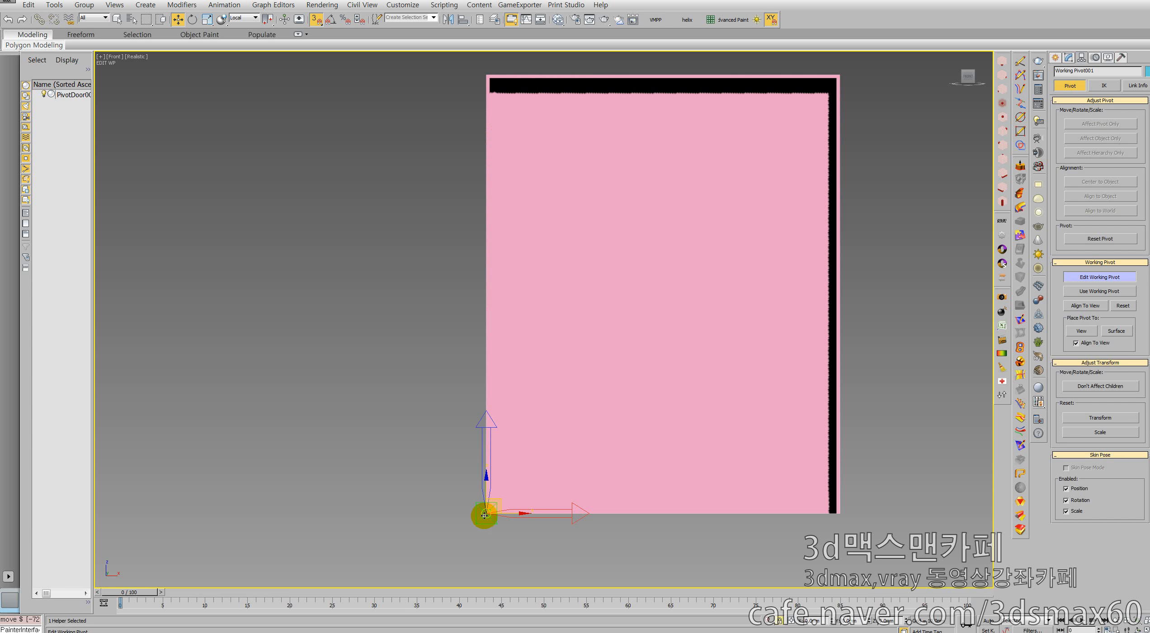
pyautogui.moveTo(484, 515)
pyautogui.mouseDown()
pyautogui.moveTo(662, 515)
pyautogui.moveTo(483, 512)
pyautogui.mouseUp()
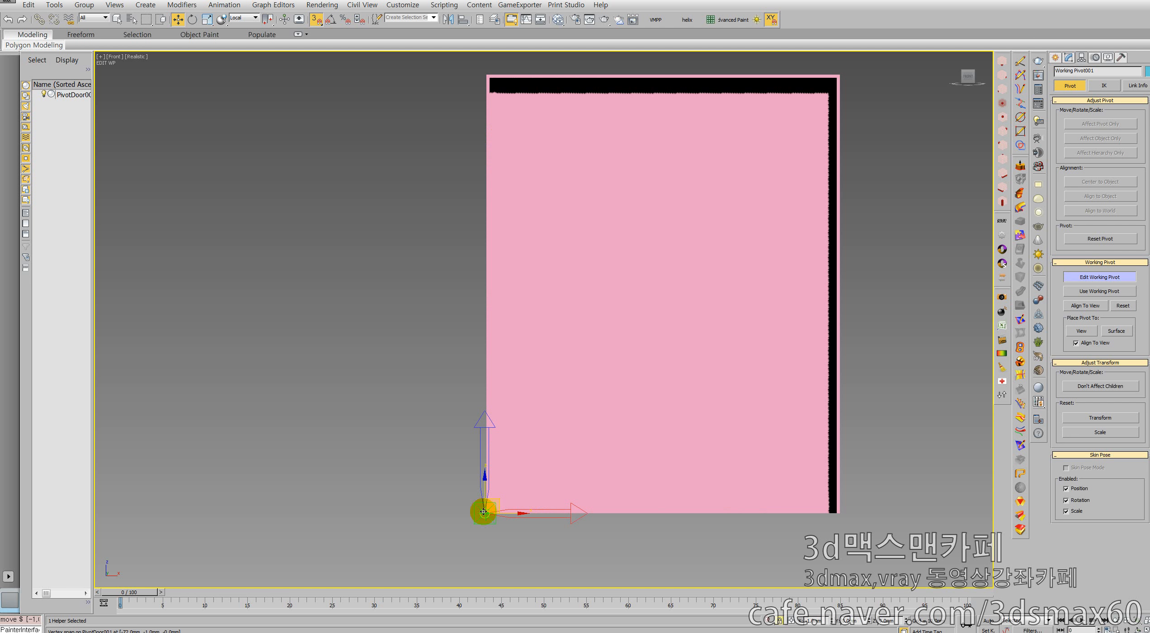
pyautogui.hotkey('ctrl', 'r')
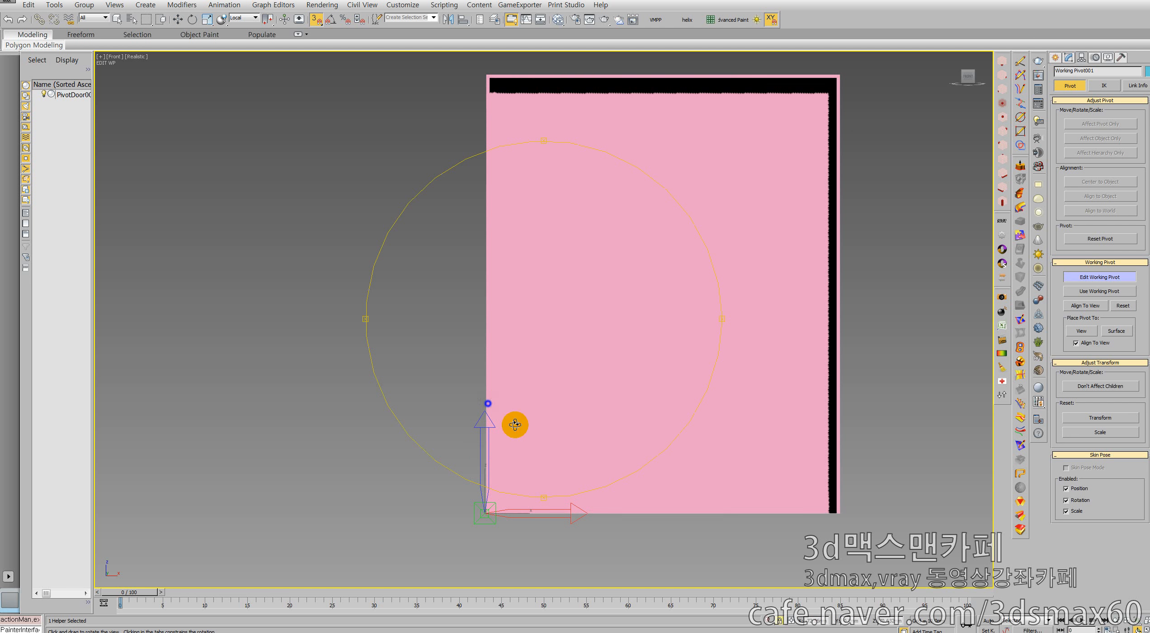
pyautogui.moveTo(513, 424); pyautogui.dragTo(531, 431)
pyautogui.rightClick(532, 431)
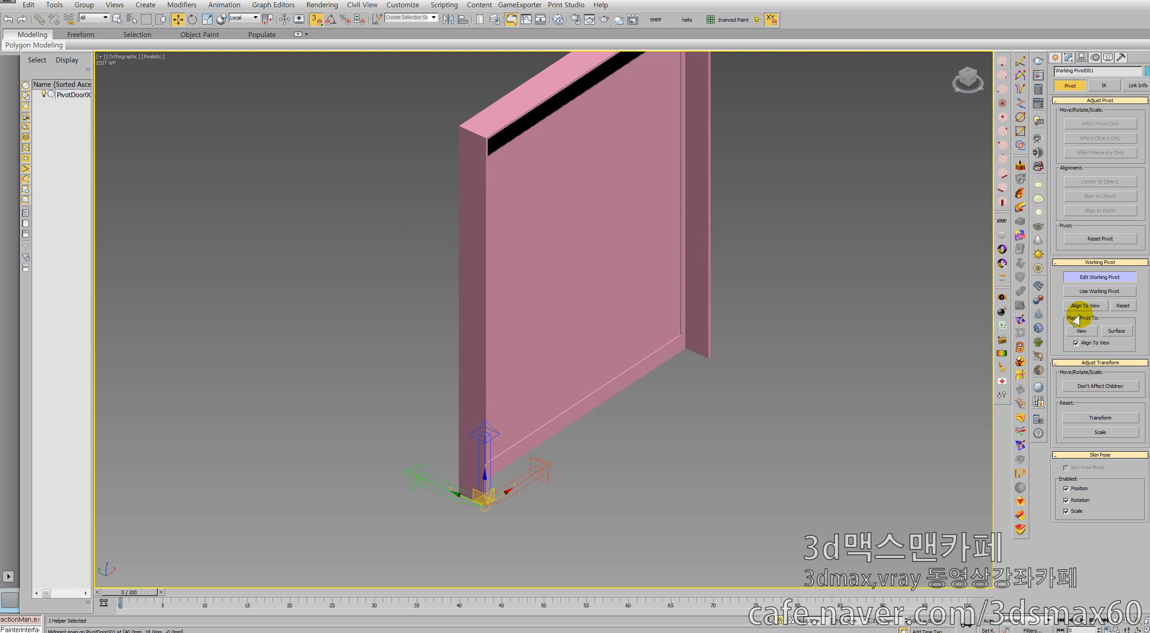
# Switch the door to use the working pivot and return to Element level with the inner panel selected.
pyautogui.click(1085, 292)
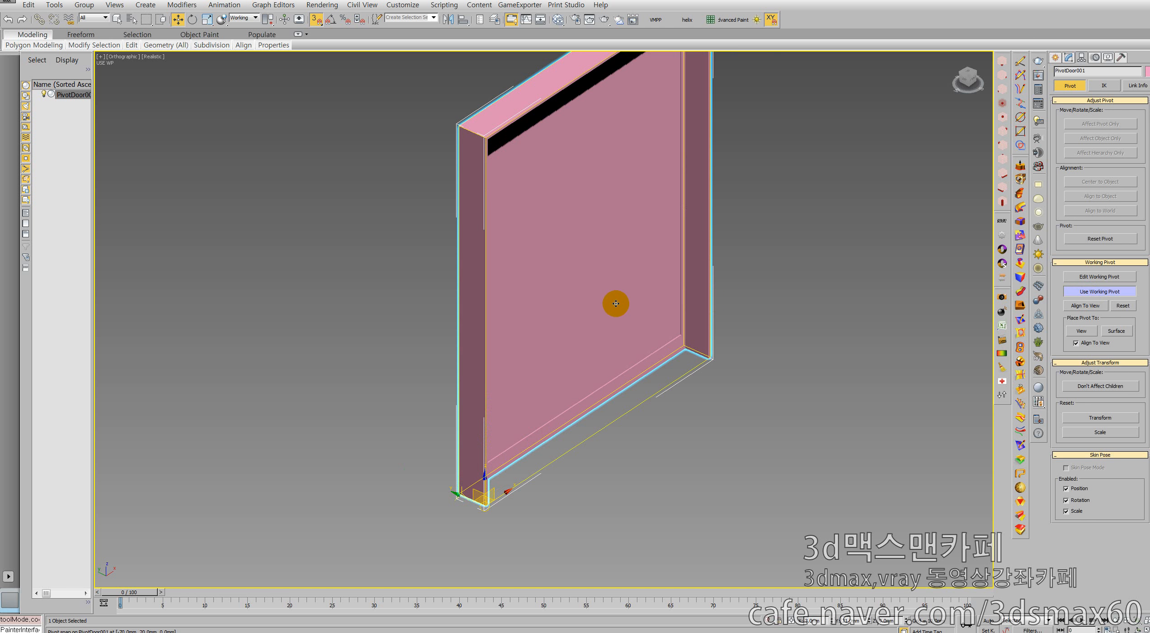
pyautogui.moveTo(615, 303)
pyautogui.mouseDown()
pyautogui.moveTo(684, 321)
pyautogui.moveTo(621, 321)
pyautogui.mouseUp()
pyautogui.rightClick(621, 321)
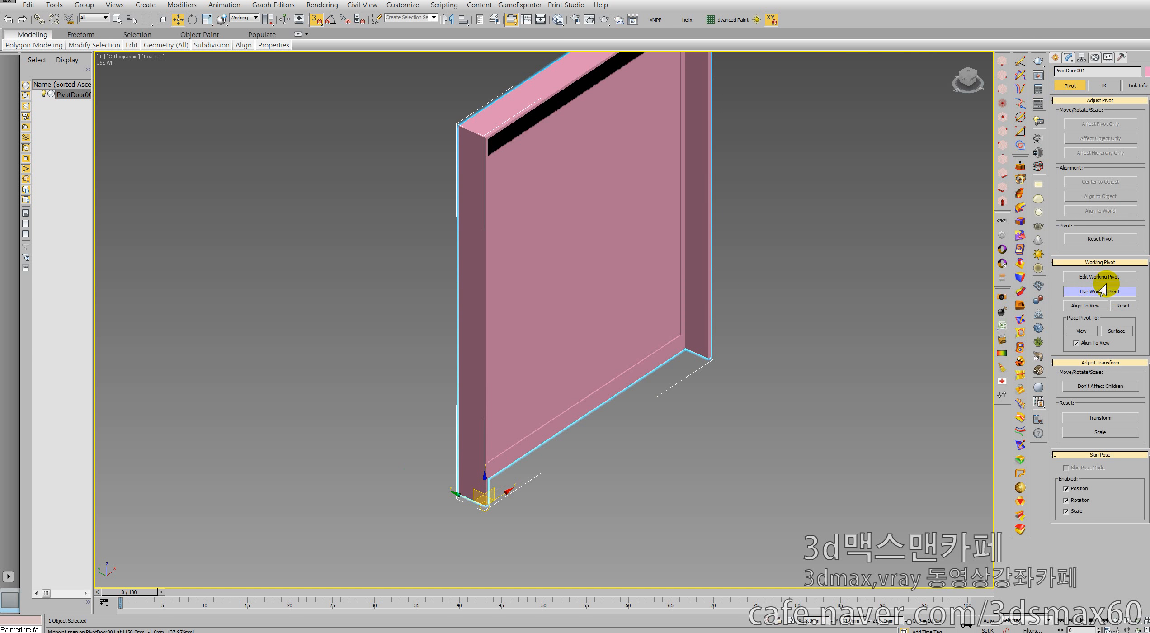
pyautogui.click(1069, 58)
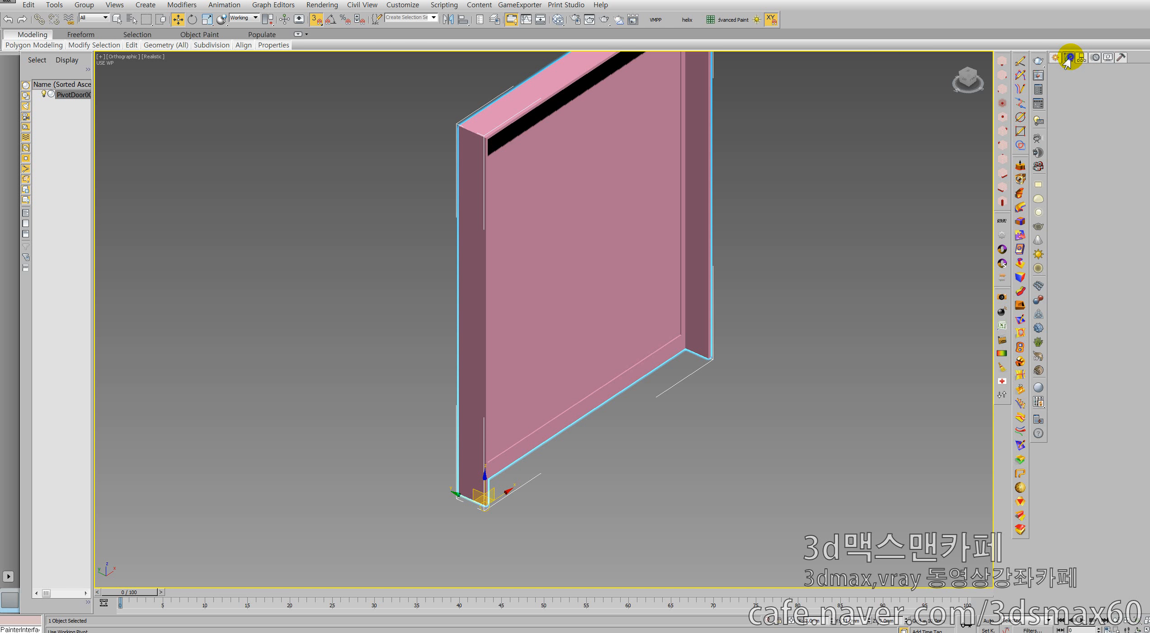
pyautogui.click(670, 276)
pyautogui.click(668, 278)
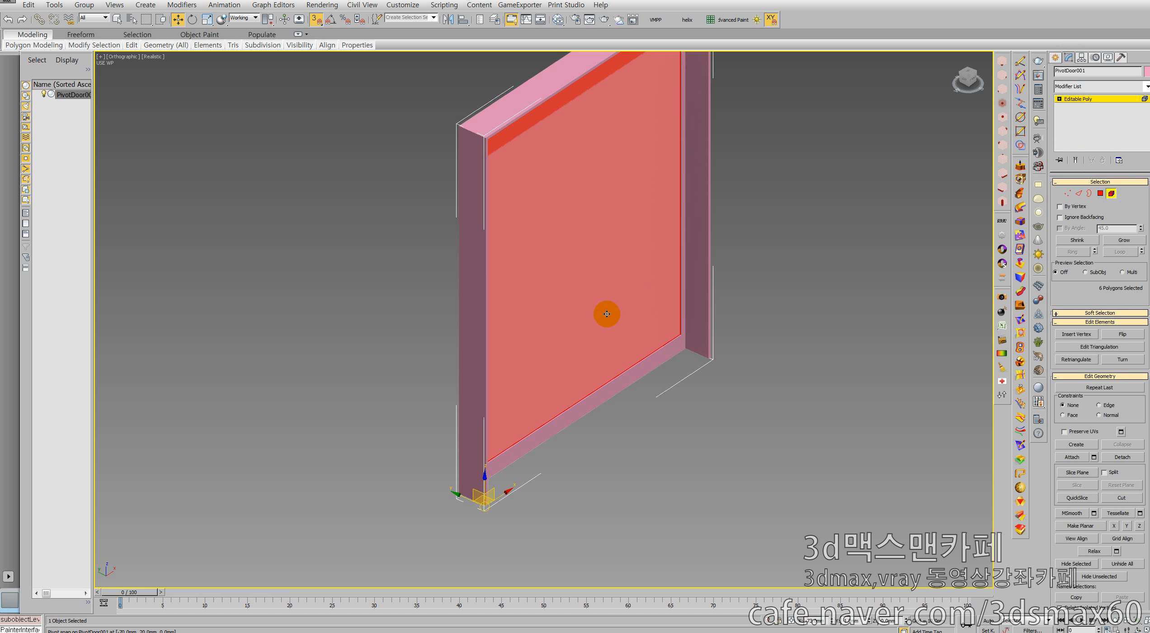
# Try to rotate the inner panel element around the vertical axis of the working pivot.
pyautogui.rightClick(605, 313)
pyautogui.click(606, 335)
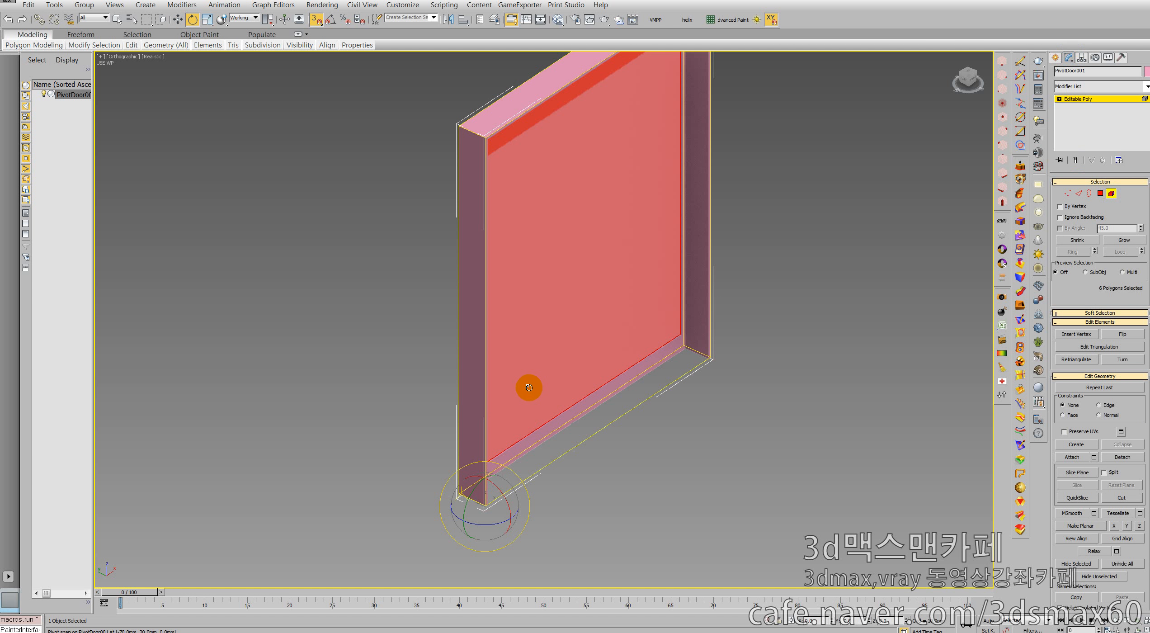
pyautogui.moveTo(501, 520)
pyautogui.mouseDown()
pyautogui.moveTo(424, 518)
pyautogui.moveTo(531, 515)
pyautogui.moveTo(489, 512)
pyautogui.mouseUp()
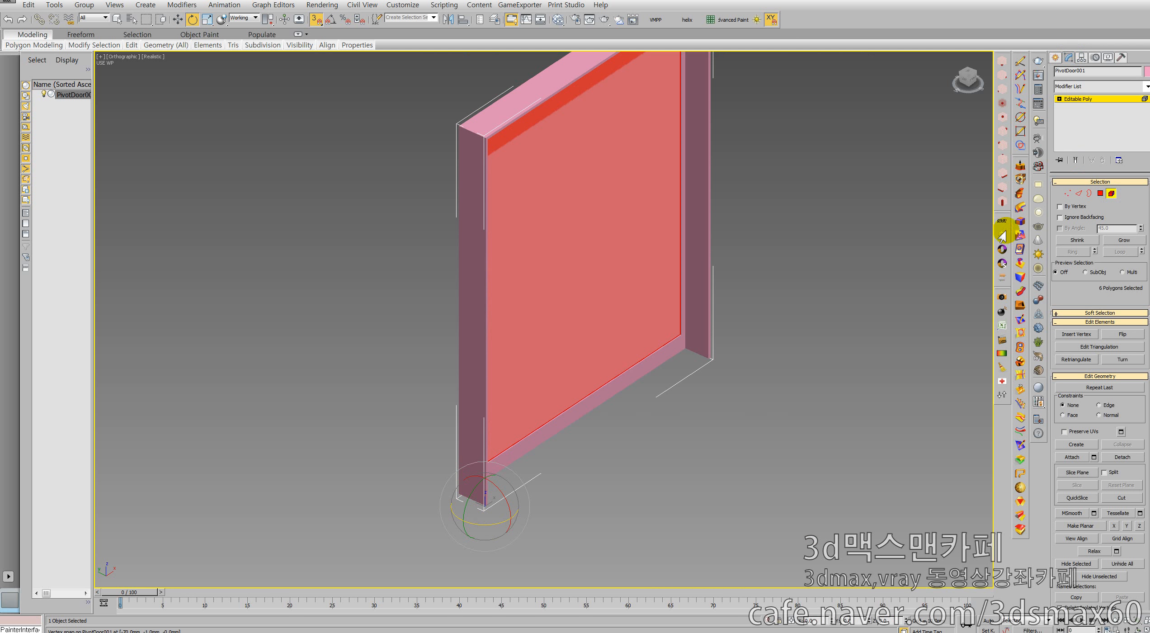
# Edit the working pivot, snap it to the frame's outer lower corner, and make the door use it.
pyautogui.click(1081, 58)
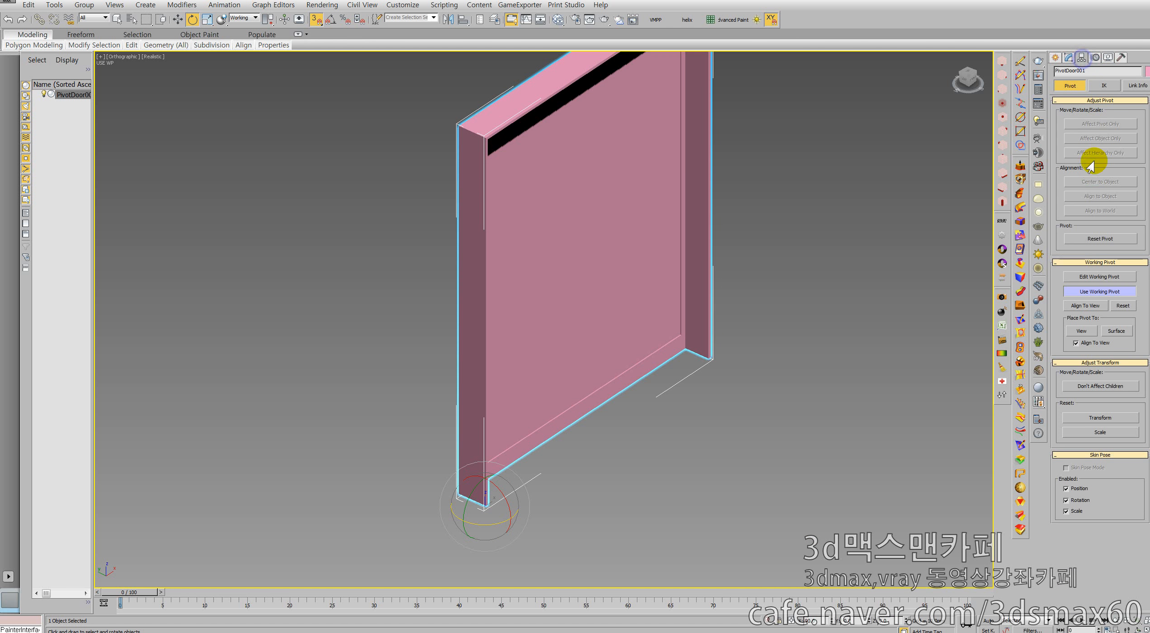
pyautogui.click(1094, 276)
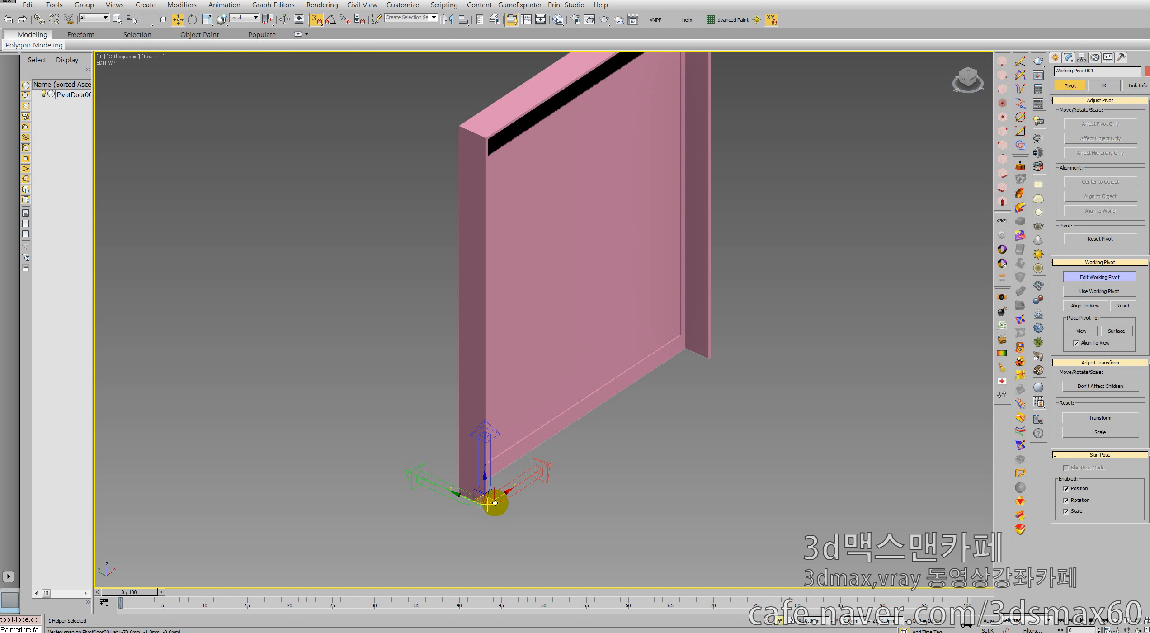
pyautogui.moveTo(496, 500)
pyautogui.keyDown('alt'); pyautogui.mouseDown(button='middle')
pyautogui.moveTo(475, 477)
pyautogui.moveTo(570, 403)
pyautogui.moveTo(611, 400)
pyautogui.moveTo(559, 402)
pyautogui.moveTo(491, 519)
pyautogui.mouseUp(button='middle'); pyautogui.keyUp('alt')
pyautogui.moveTo(492, 511); pyautogui.dragTo(452, 510)
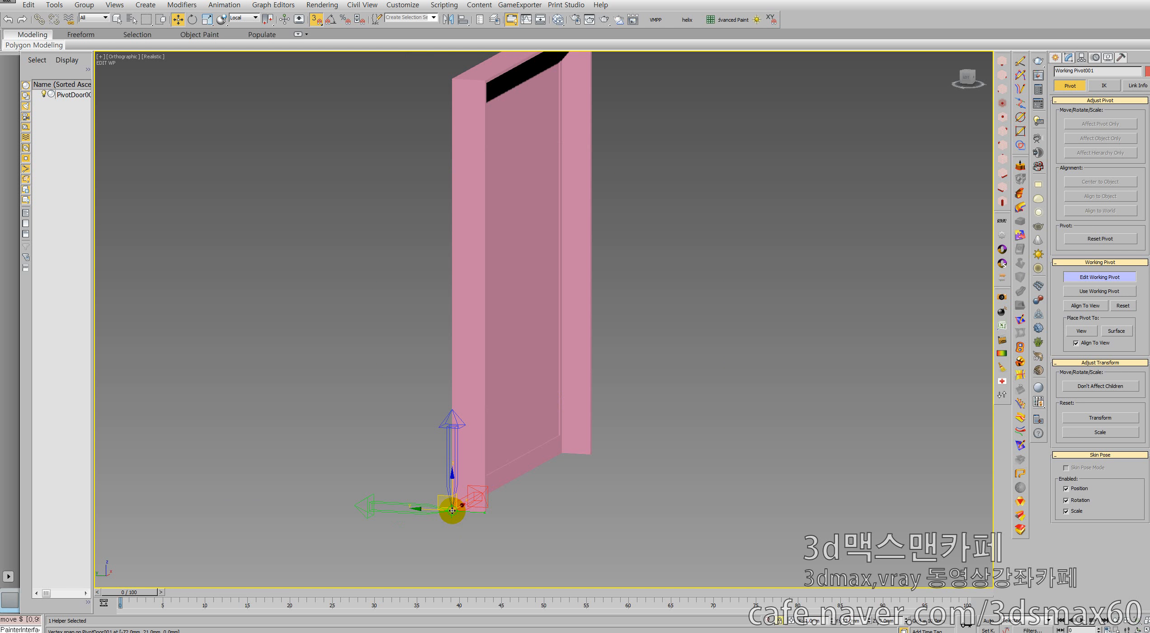
pyautogui.click(1099, 291)
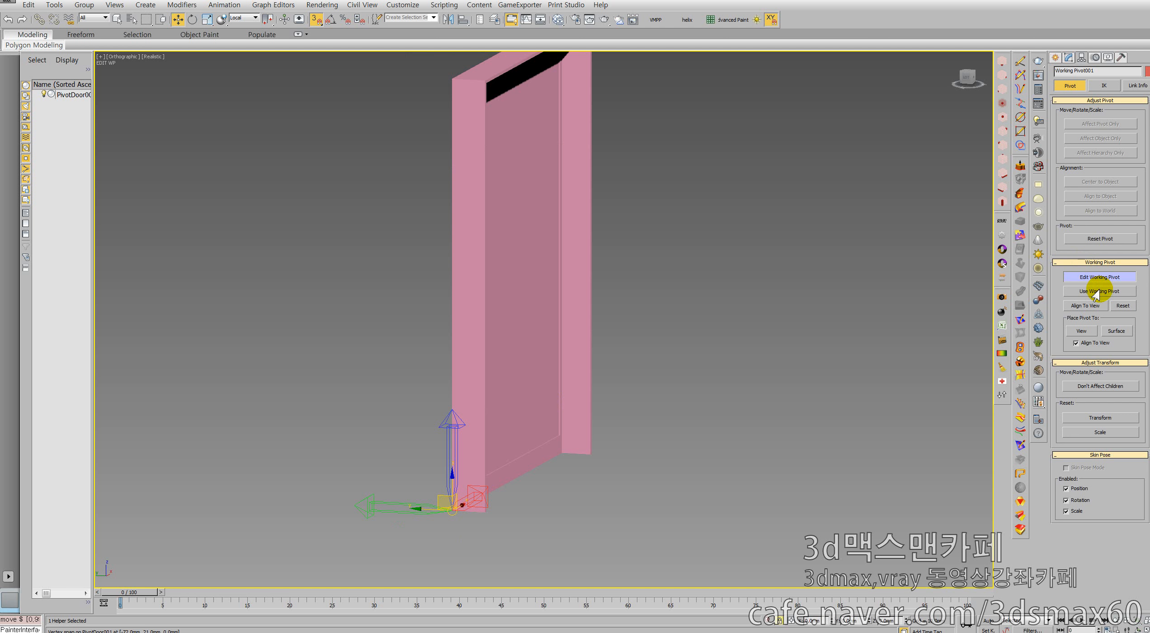
pyautogui.press('e')
pyautogui.keyDown('alt'); pyautogui.moveTo(767, 308); pyautogui.dragTo(602, 333, button='middle'); pyautogui.keyUp('alt')
pyautogui.press('p')
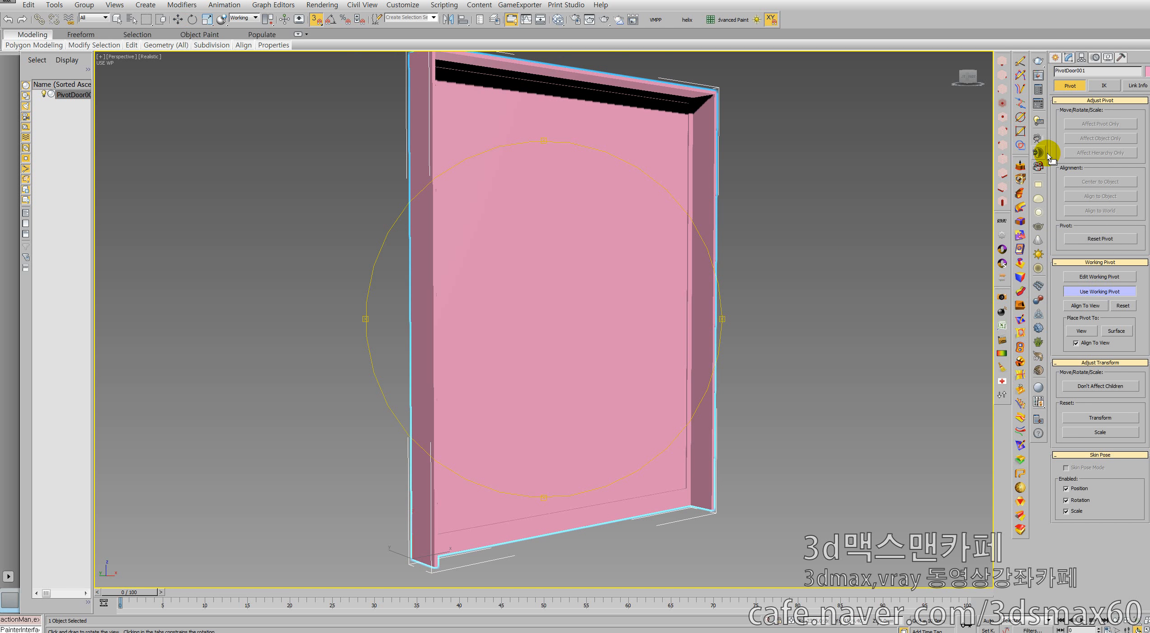
# Select the inner panel at Polygon level and try to rotate it around the repositioned working pivot.
pyautogui.click(1070, 59)
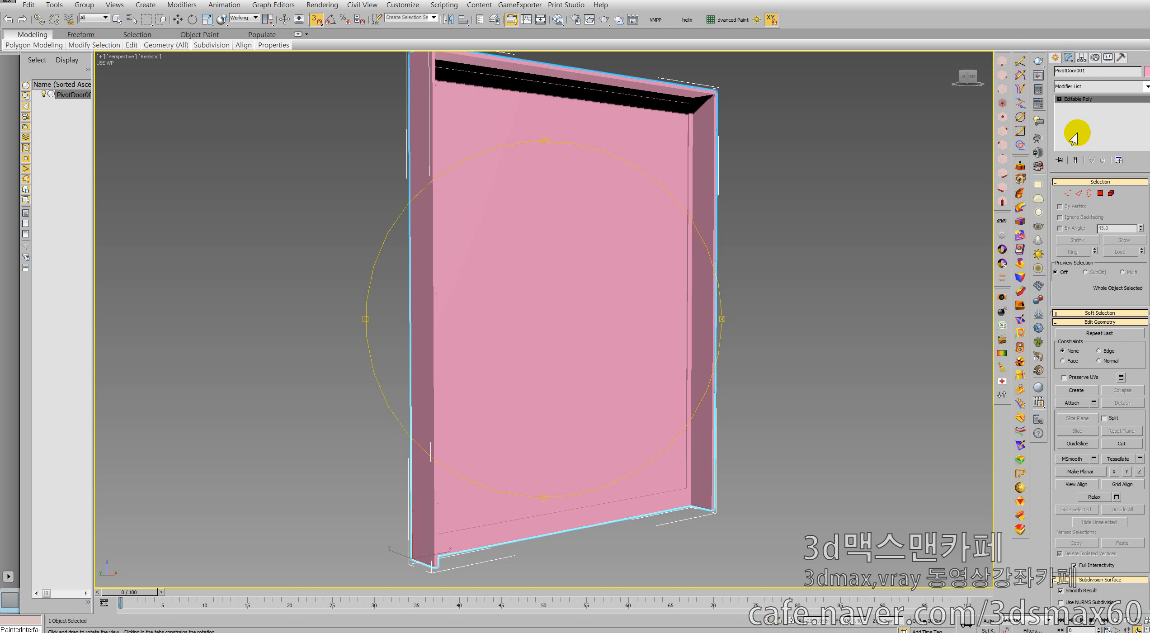
pyautogui.click(1100, 197)
pyautogui.click(682, 387)
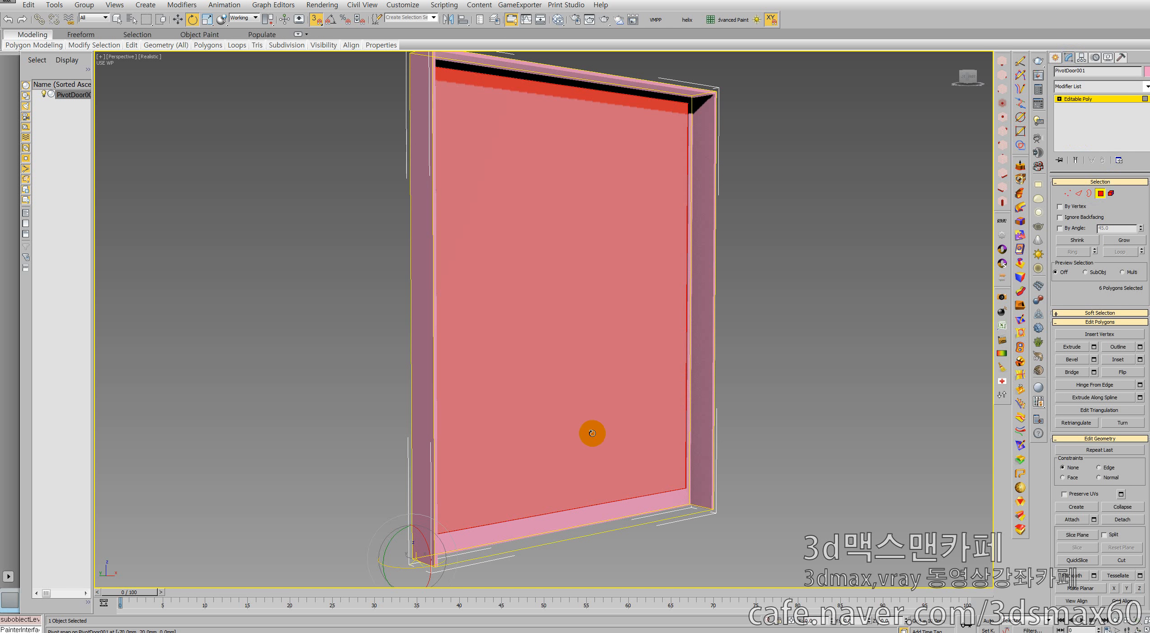
pyautogui.press('e')
pyautogui.rightClick(560, 446)
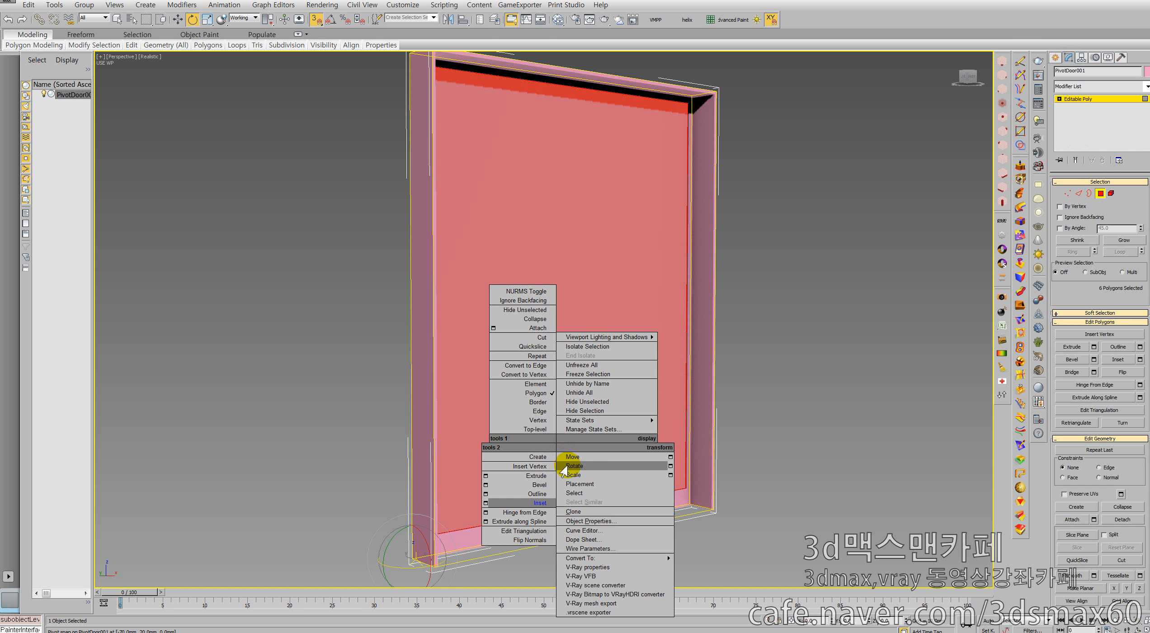
pyautogui.click(570, 464)
pyautogui.moveTo(411, 570)
pyautogui.mouseDown()
pyautogui.moveTo(385, 572)
pyautogui.moveTo(437, 569)
pyautogui.moveTo(390, 560)
pyautogui.moveTo(409, 564)
pyautogui.mouseUp()
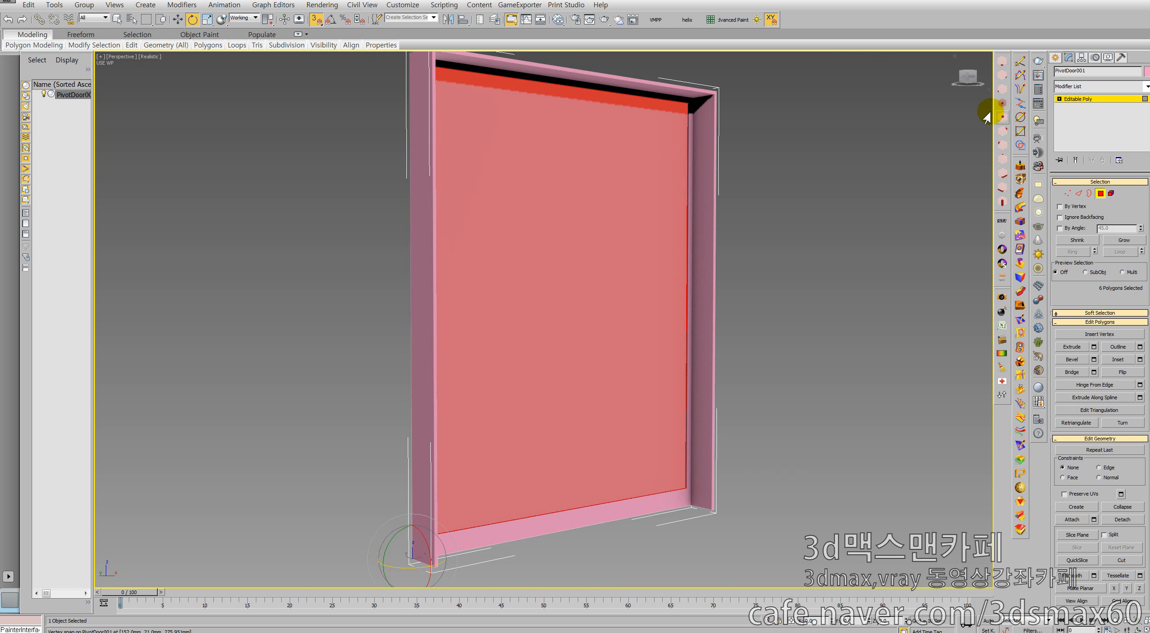
pyautogui.scroll(-3, 680, 213)
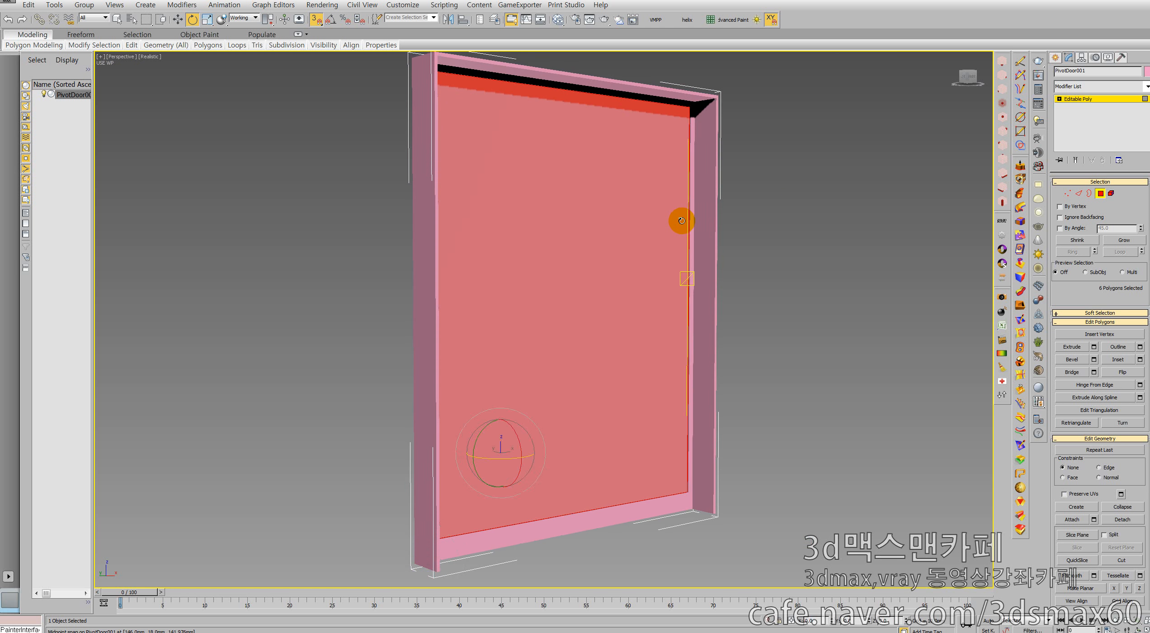
pyautogui.click(1100, 193)
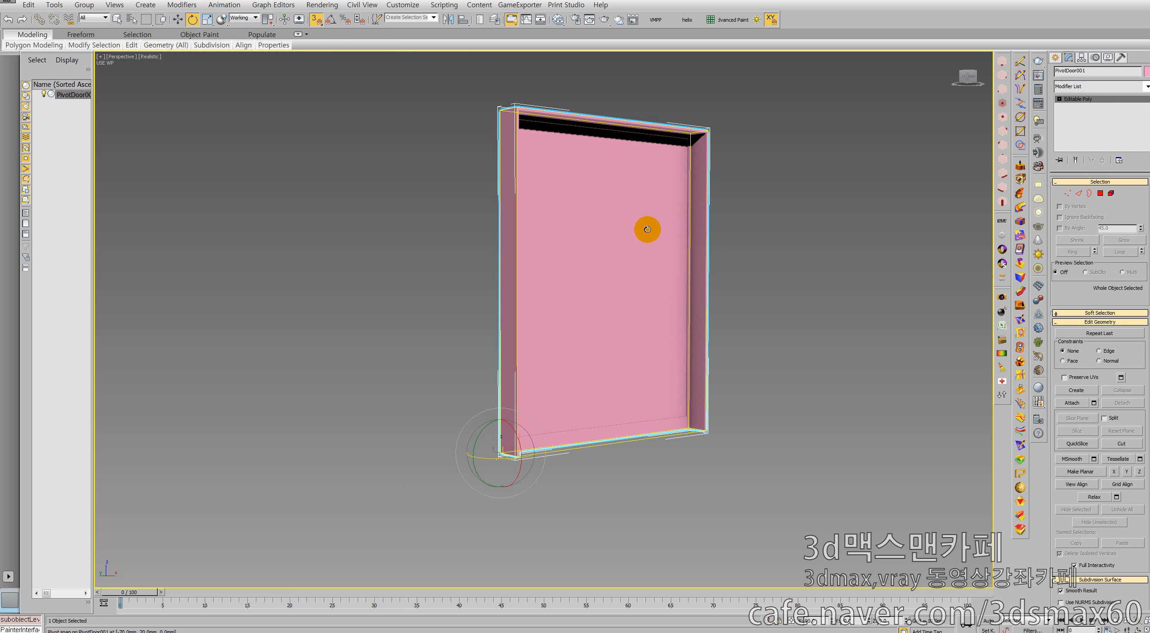
# Stop using the working pivot, try rotating the whole door around its own pivot, and undo the rotation.
pyautogui.click(1081, 57)
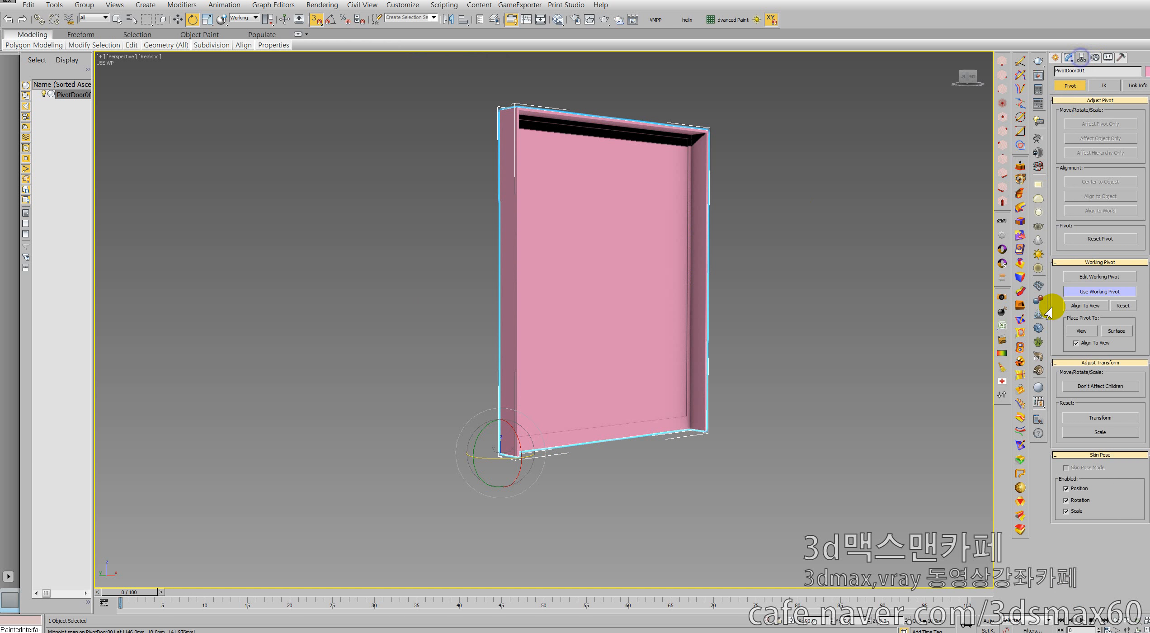
pyautogui.click(1067, 293)
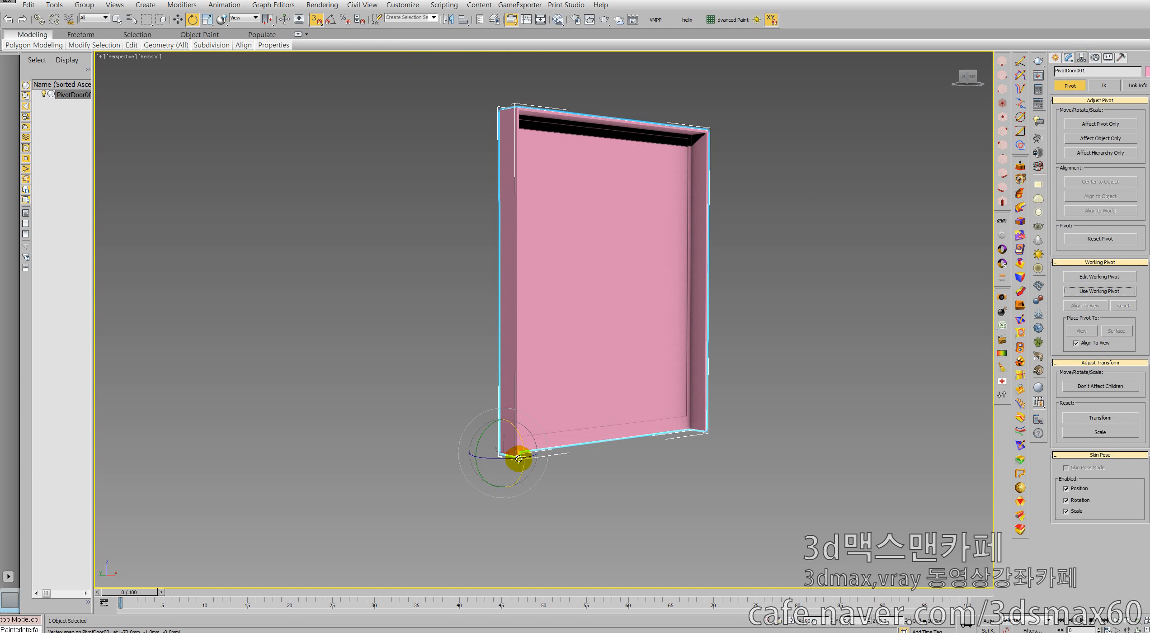
pyautogui.moveTo(503, 459); pyautogui.dragTo(482, 455)
pyautogui.hotkey('ctrl', 'z')
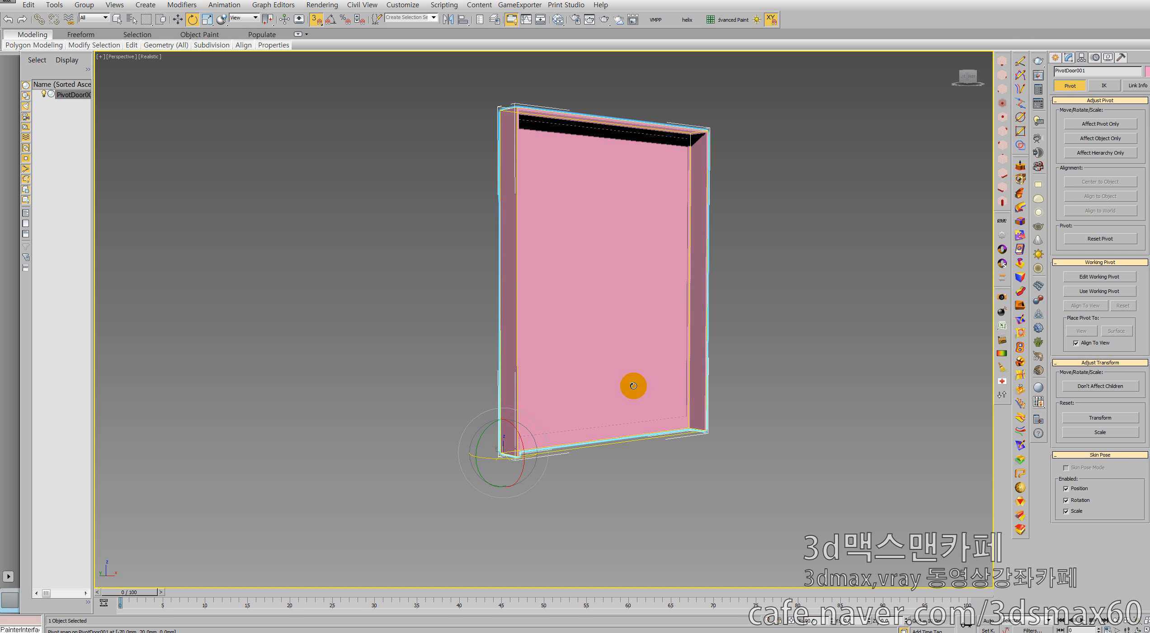
pyautogui.moveTo(618, 396); pyautogui.dragTo(594, 411, button='middle')
pyautogui.rightClick(582, 418)
pyautogui.click(591, 424)
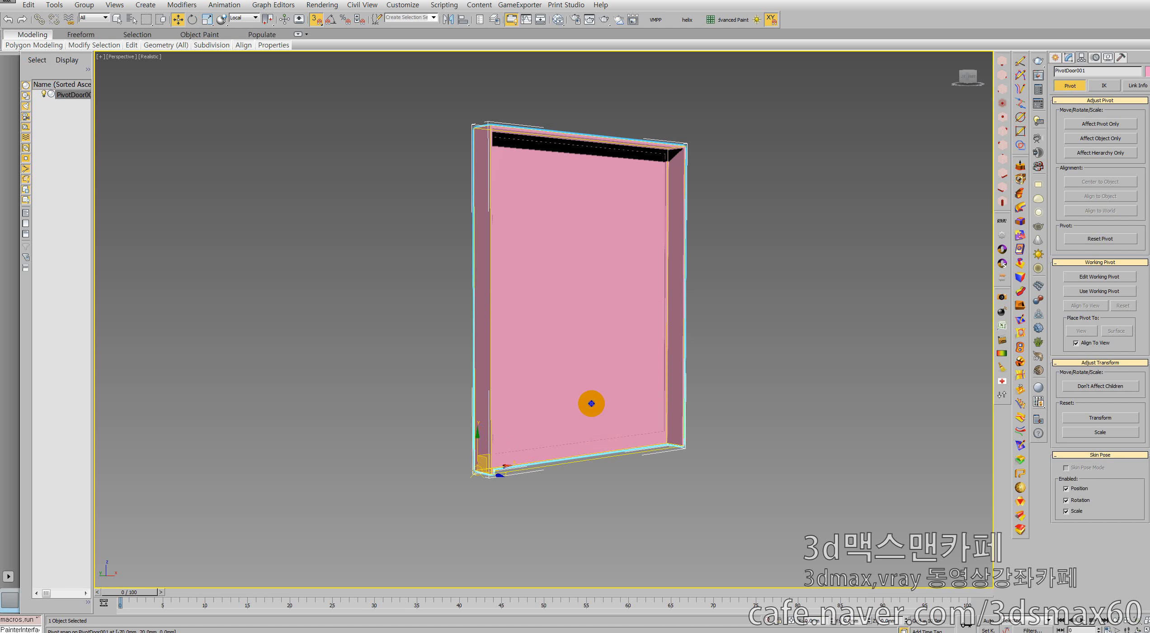
pyautogui.moveTo(591, 403)
pyautogui.mouseDown()
pyautogui.moveTo(681, 407)
pyautogui.moveTo(568, 432)
pyautogui.mouseUp()
pyautogui.rightClick(580, 433)
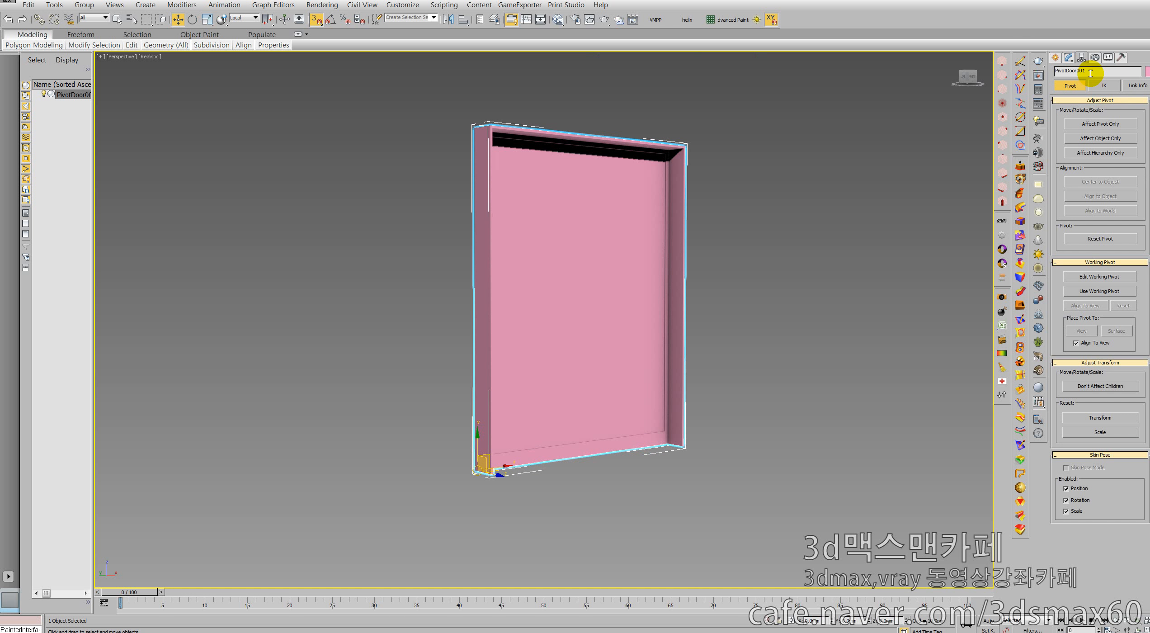
# Select the door leaf's two elements at Element level and detach them as the separate object Object001.
pyautogui.click(1068, 57)
pyautogui.click(1112, 193)
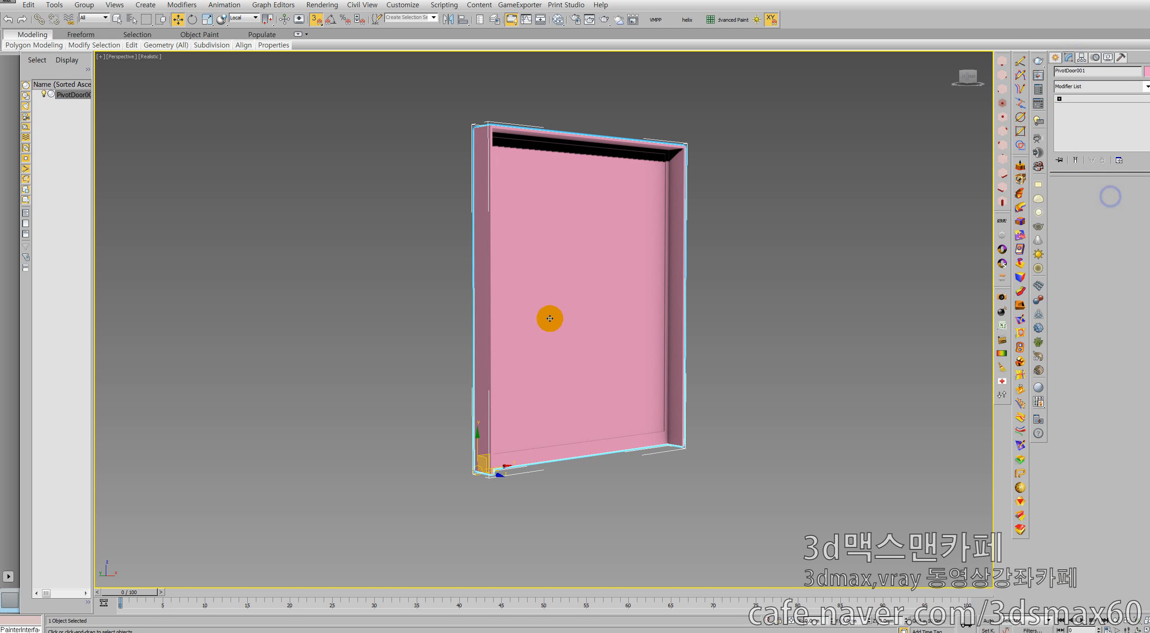
pyautogui.click(564, 323)
pyautogui.moveTo(564, 323); pyautogui.dragTo(601, 492)
pyautogui.keyDown('ctrl'); pyautogui.click(586, 404); pyautogui.keyUp('ctrl')
pyautogui.rightClick(593, 382)
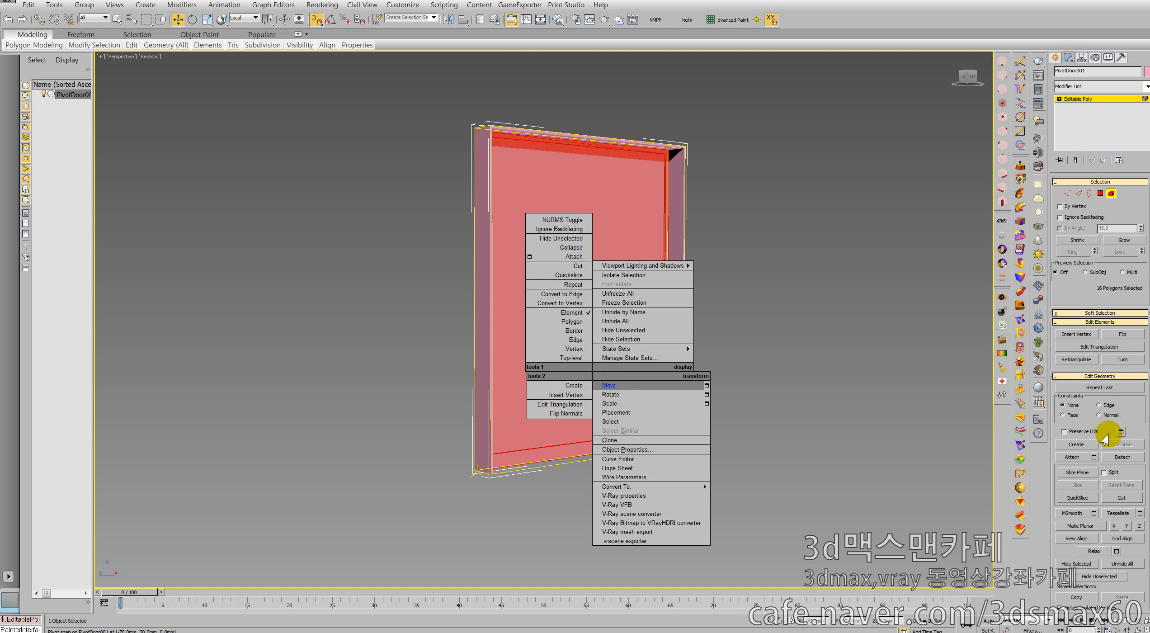
pyautogui.click(1122, 456)
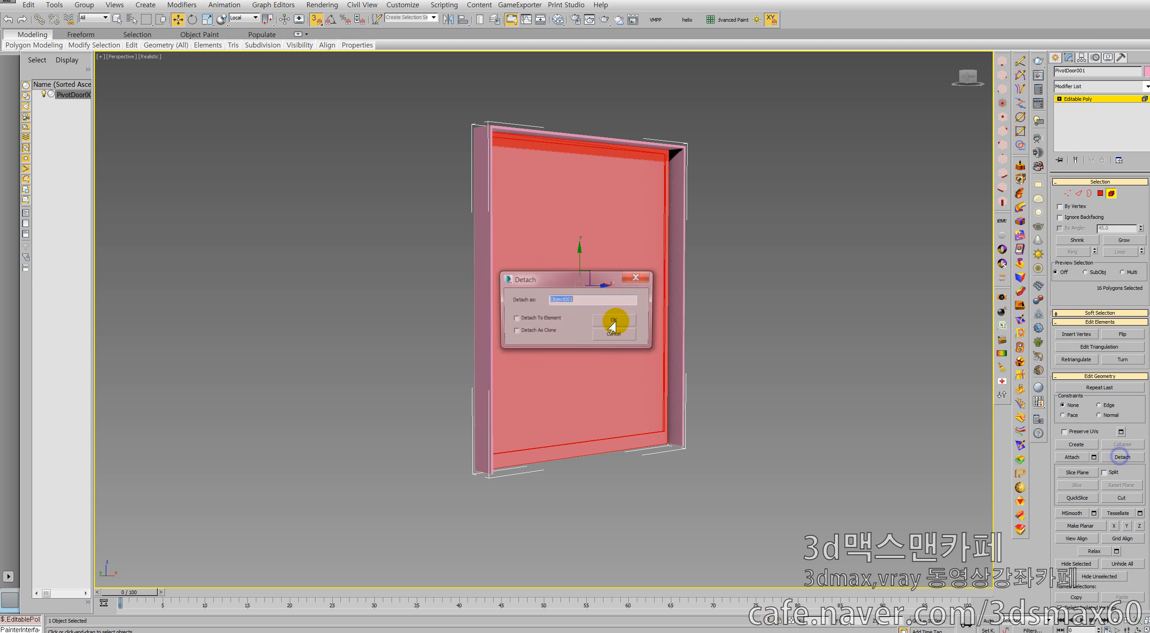
pyautogui.click(607, 323)
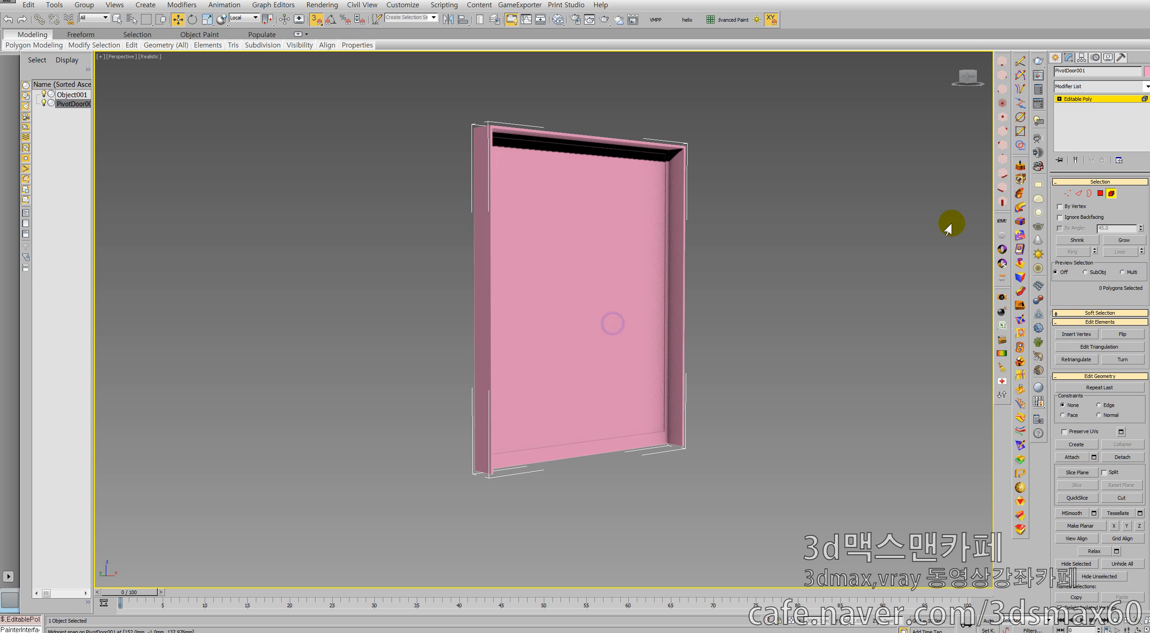
# Leave Element level, select the detached door leaf and try to rotate it around its pivot.
pyautogui.click(1111, 193)
pyautogui.moveTo(547, 347); pyautogui.dragTo(541, 372)
pyautogui.rightClick(541, 372)
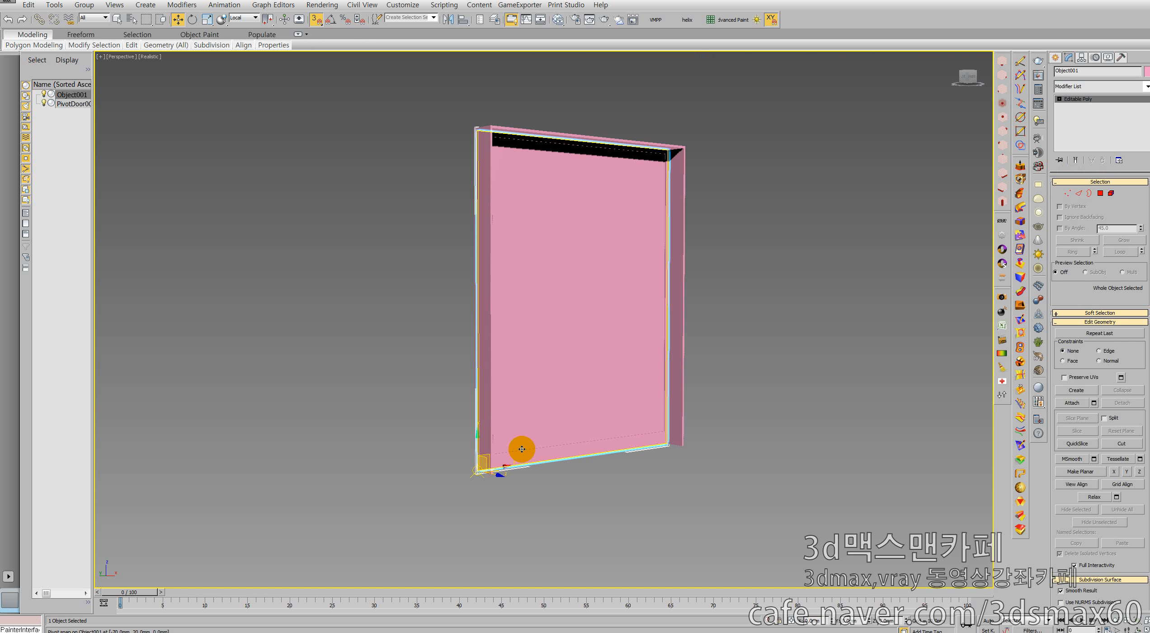
pyautogui.rightClick(551, 425)
pyautogui.click(536, 460)
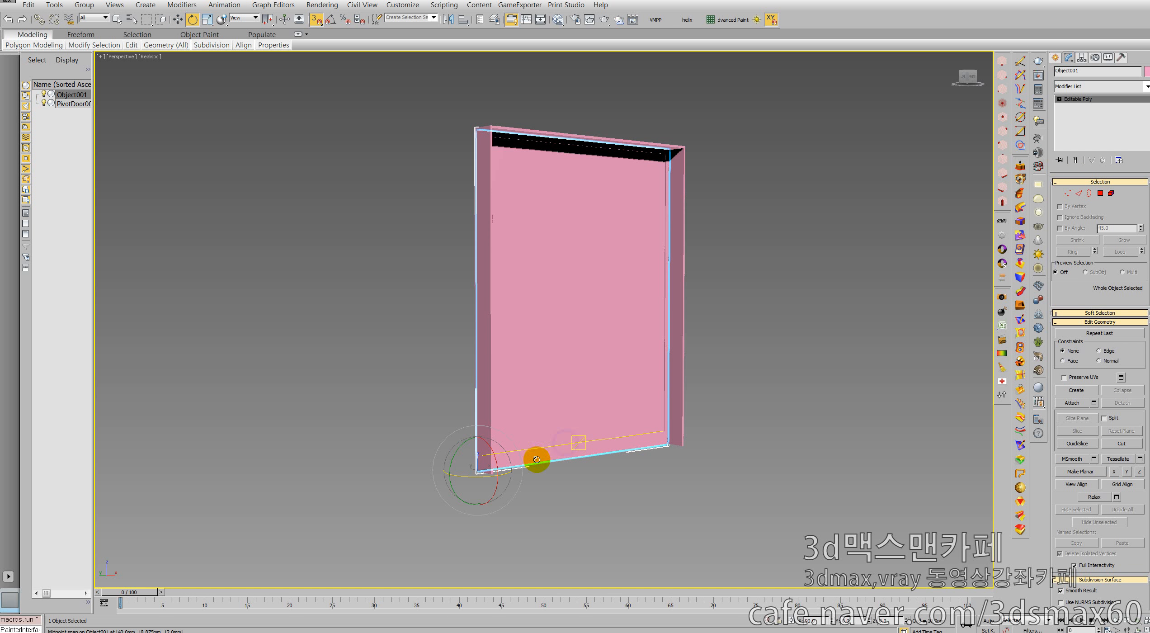
pyautogui.moveTo(483, 475)
pyautogui.mouseDown()
pyautogui.moveTo(378, 480)
pyautogui.moveTo(572, 482)
pyautogui.moveTo(377, 477)
pyautogui.moveTo(575, 478)
pyautogui.moveTo(465, 479)
pyautogui.moveTo(558, 443)
pyautogui.moveTo(477, 482)
pyautogui.moveTo(428, 477)
pyautogui.moveTo(639, 486)
pyautogui.moveTo(616, 485)
pyautogui.mouseUp()
pyautogui.rightClick(616, 485)
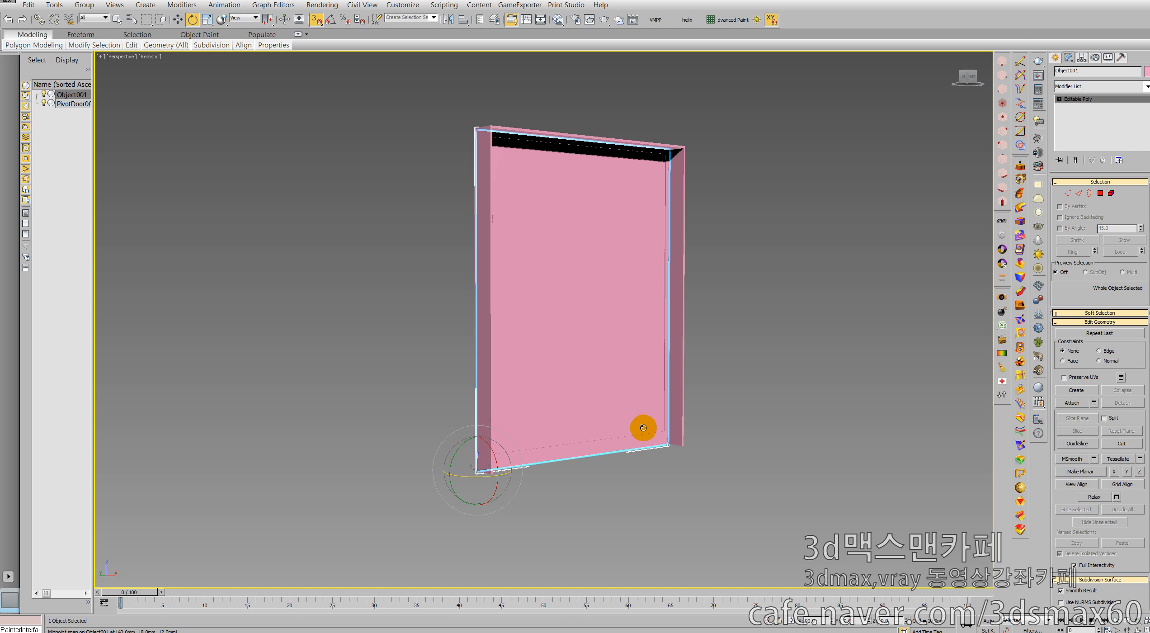
# Create a Point helper at the frame's lower corner with a size of about 229.6 mm and Box display, plus a second one there.
pyautogui.click(1055, 58)
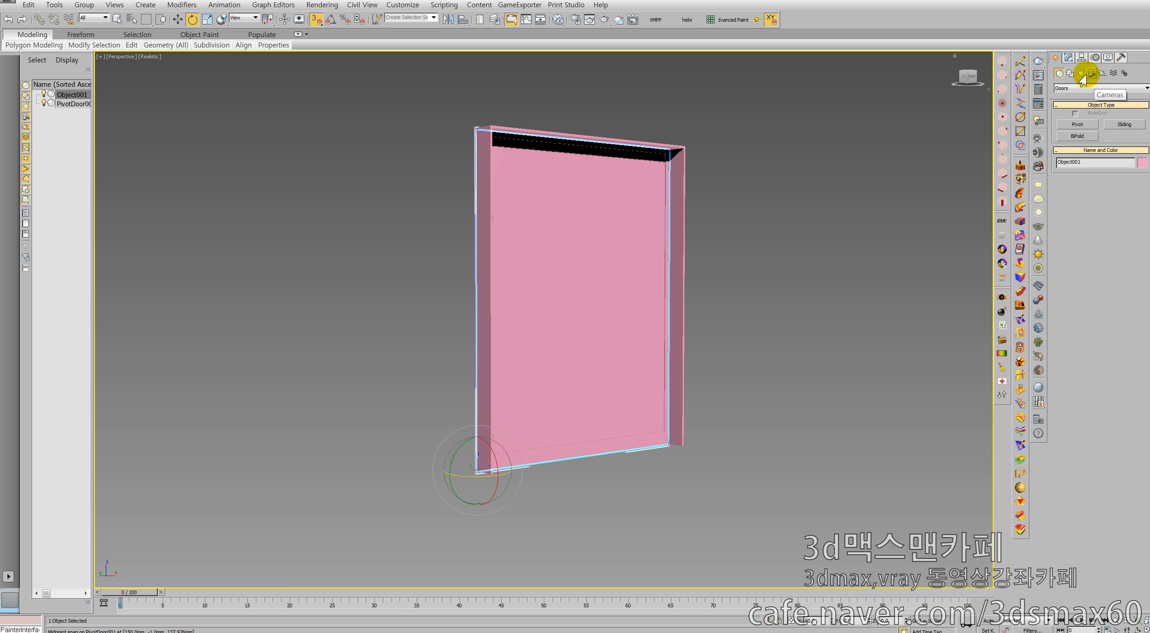
pyautogui.click(1099, 76)
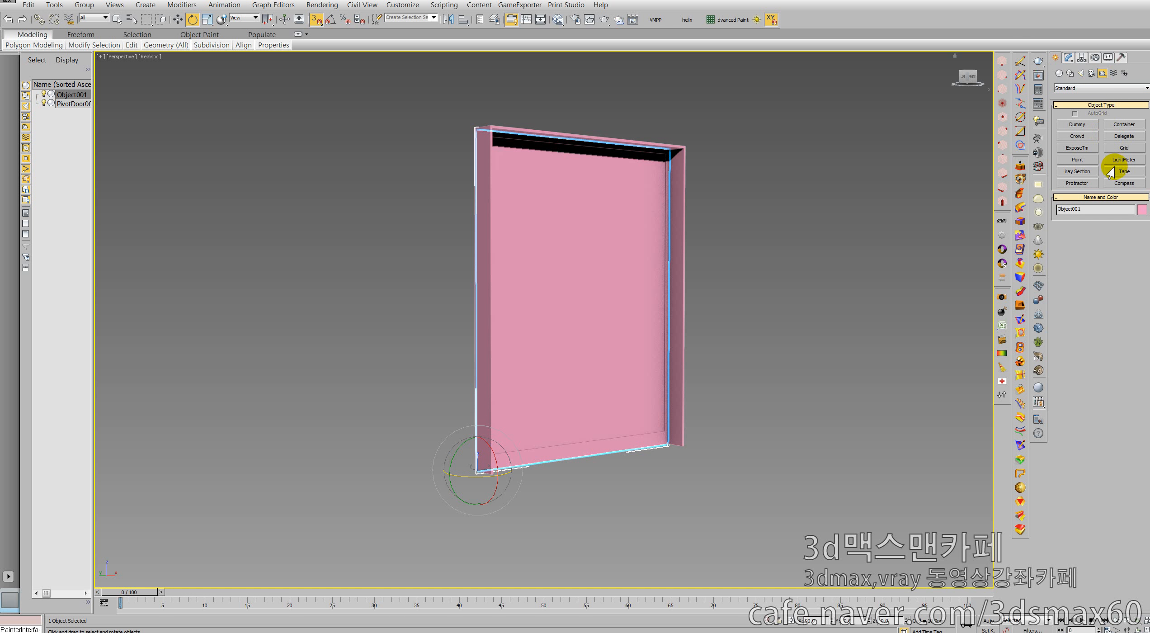
pyautogui.click(1078, 160)
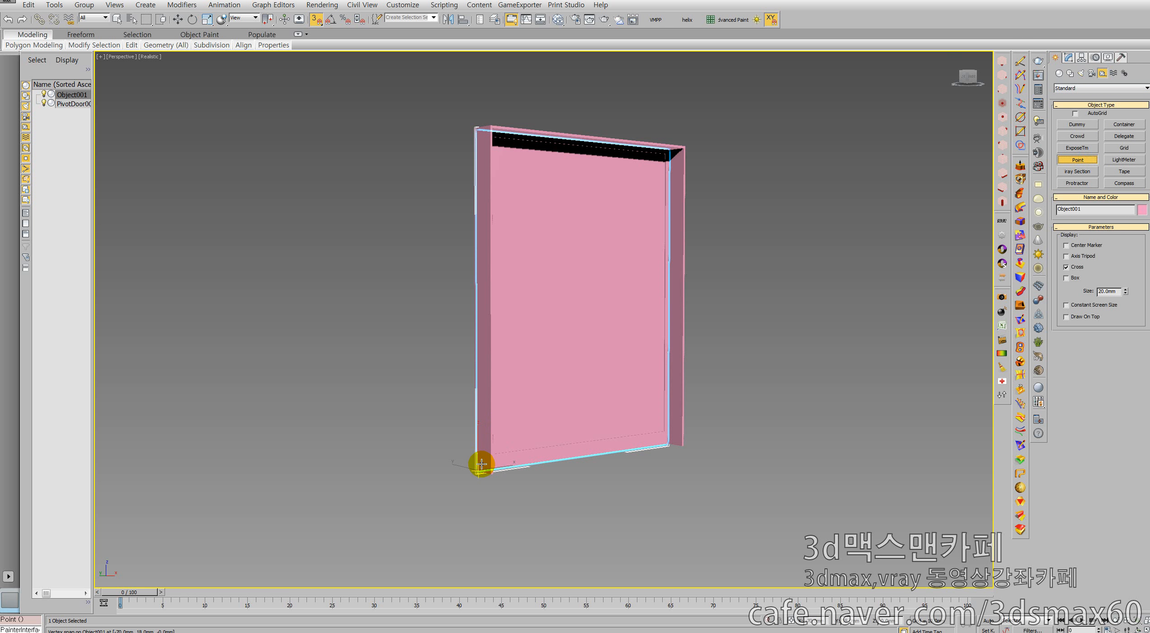
pyautogui.moveTo(478, 472)
pyautogui.mouseDown()
pyautogui.moveTo(483, 551)
pyautogui.moveTo(477, 465)
pyautogui.mouseUp()
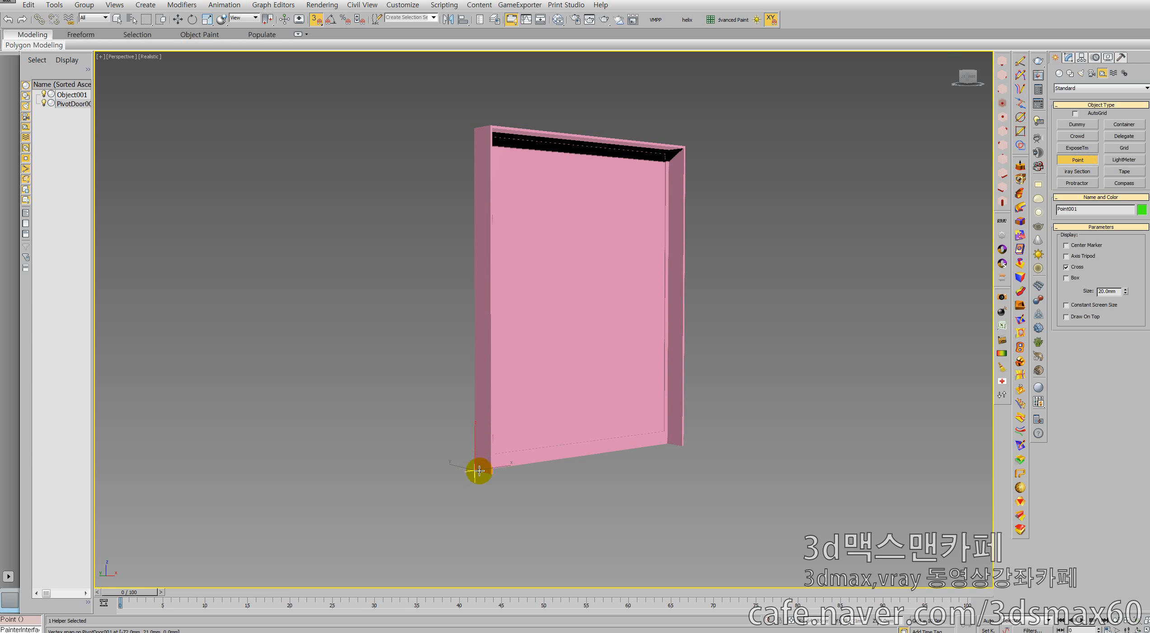
pyautogui.moveTo(1125, 293); pyautogui.dragTo(1090, 611)
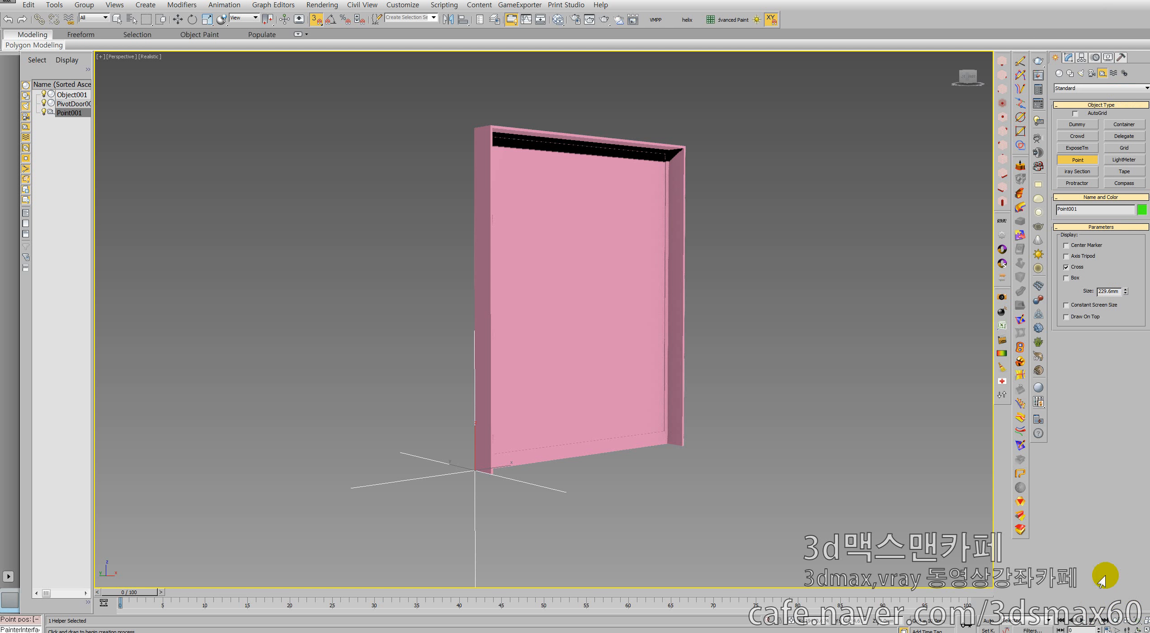
pyautogui.click(1066, 278)
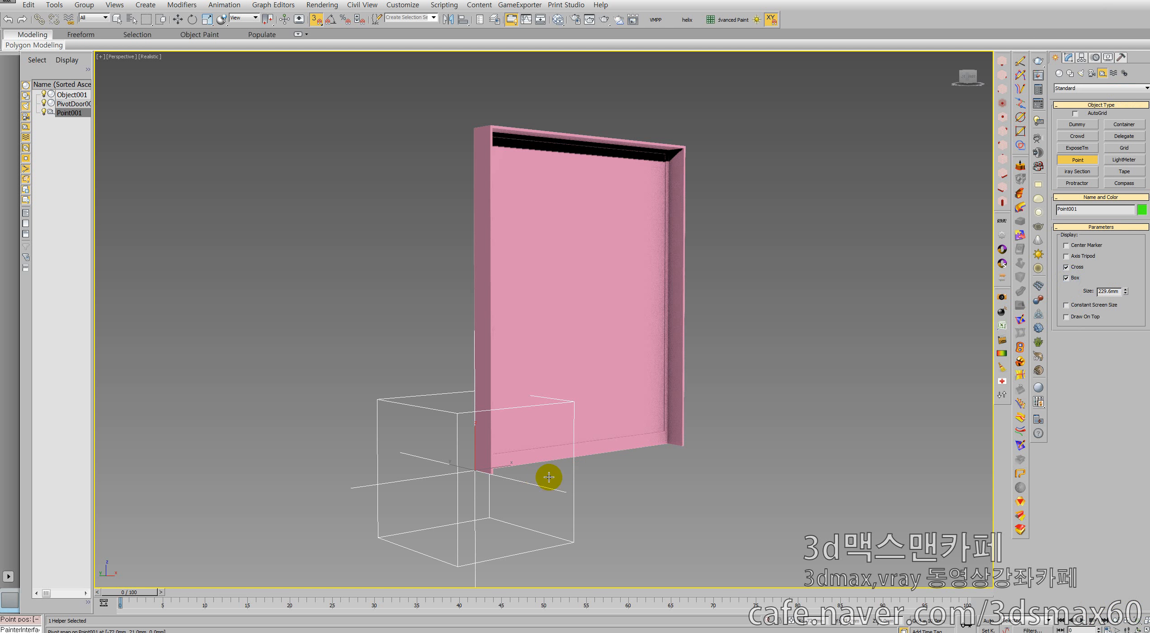
pyautogui.click(585, 418)
pyautogui.press('e')
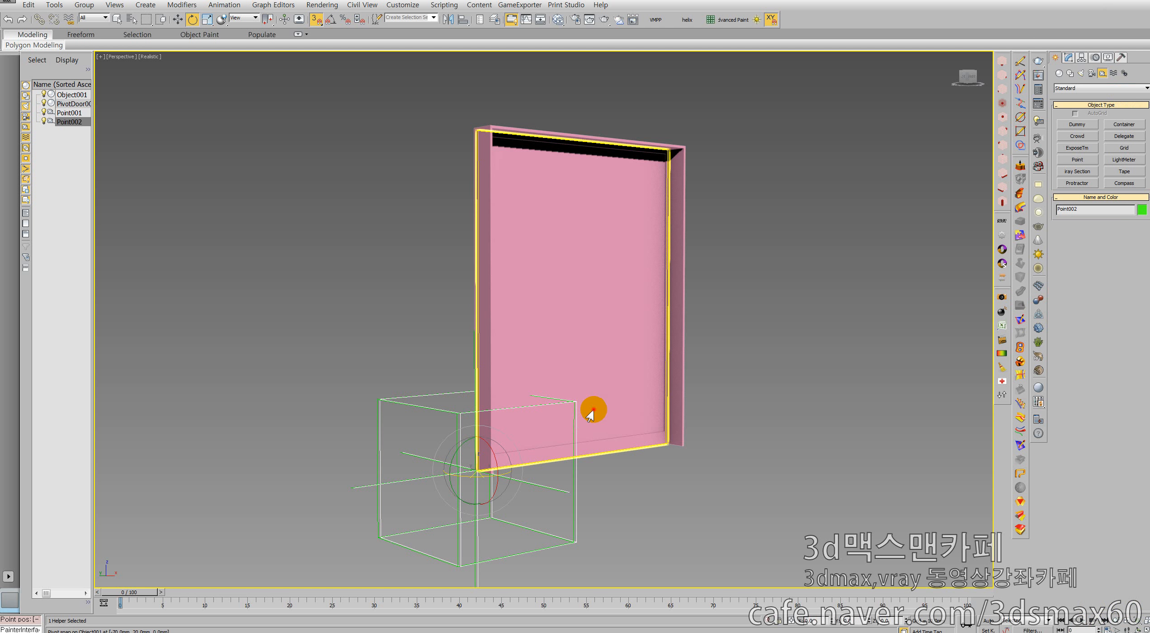
# Select the detached door leaf and link it to the Point002 helper as its parent.
pyautogui.rightClick(593, 410)
pyautogui.click(603, 424)
pyautogui.moveTo(586, 416); pyautogui.dragTo(538, 457)
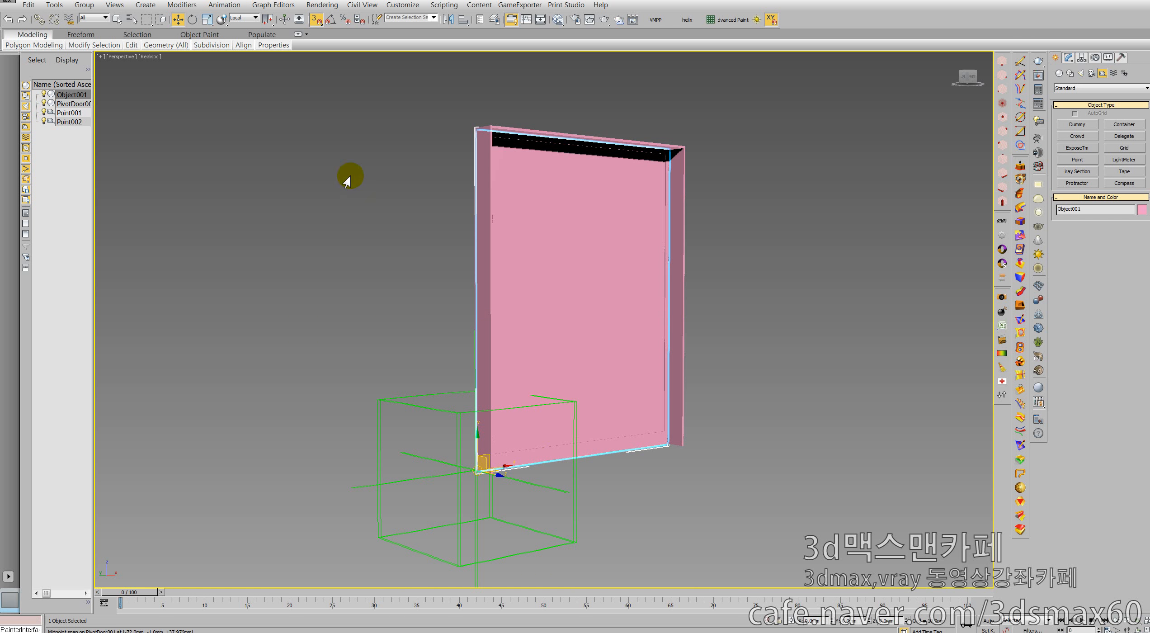
pyautogui.click(39, 19)
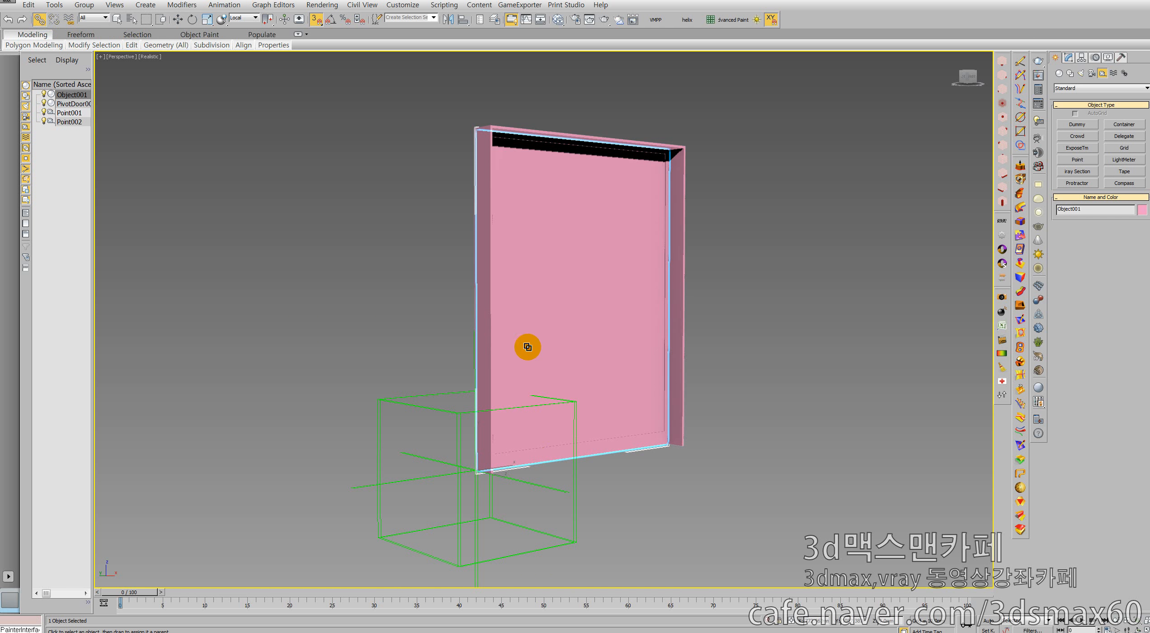
pyautogui.moveTo(528, 347); pyautogui.dragTo(456, 472)
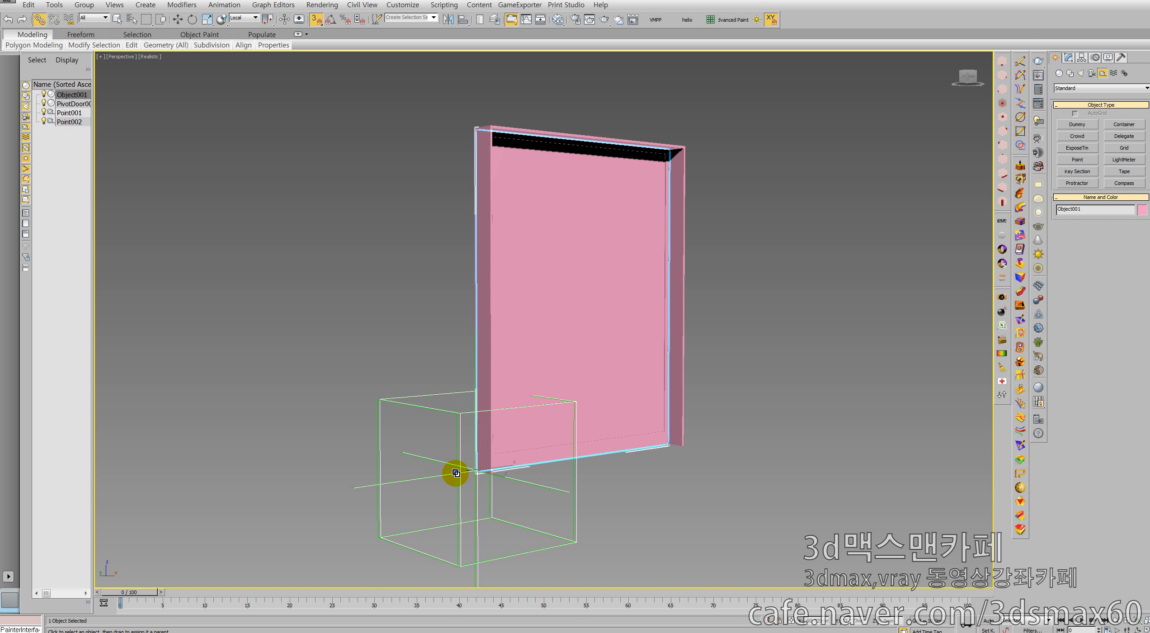
# Select the Point002 helper and rotate it around the vertical axis to test swinging the linked door leaf.
pyautogui.click(456, 472)
pyautogui.rightClick(454, 472)
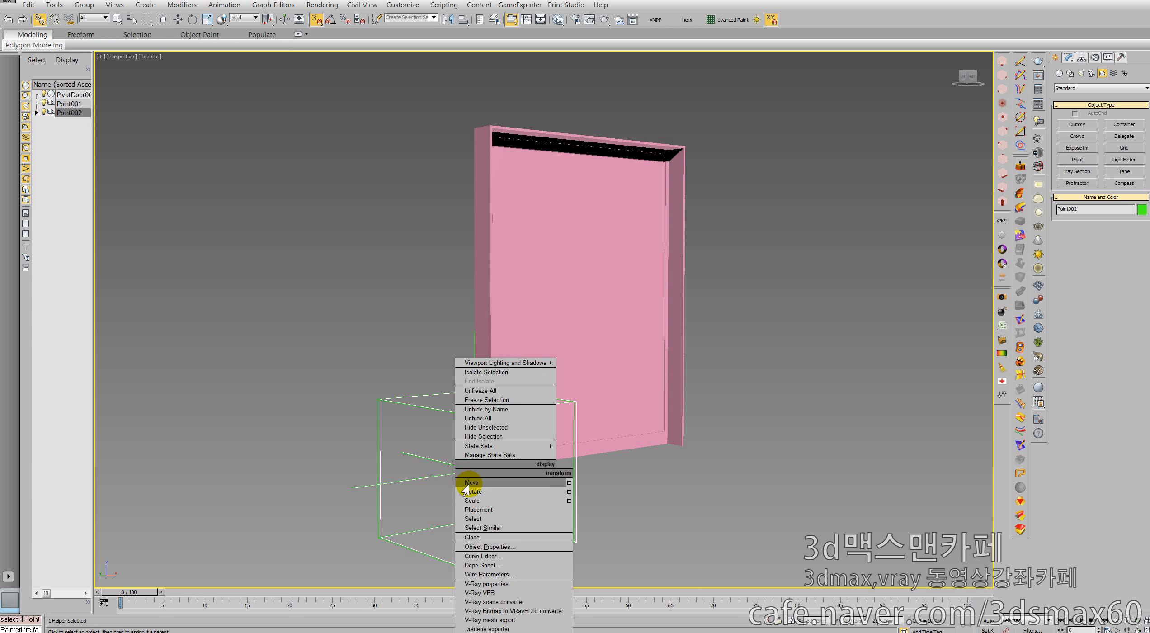
pyautogui.click(468, 490)
pyautogui.moveTo(461, 480); pyautogui.dragTo(554, 448)
pyautogui.moveTo(630, 444); pyautogui.dragTo(626, 433, button='middle')
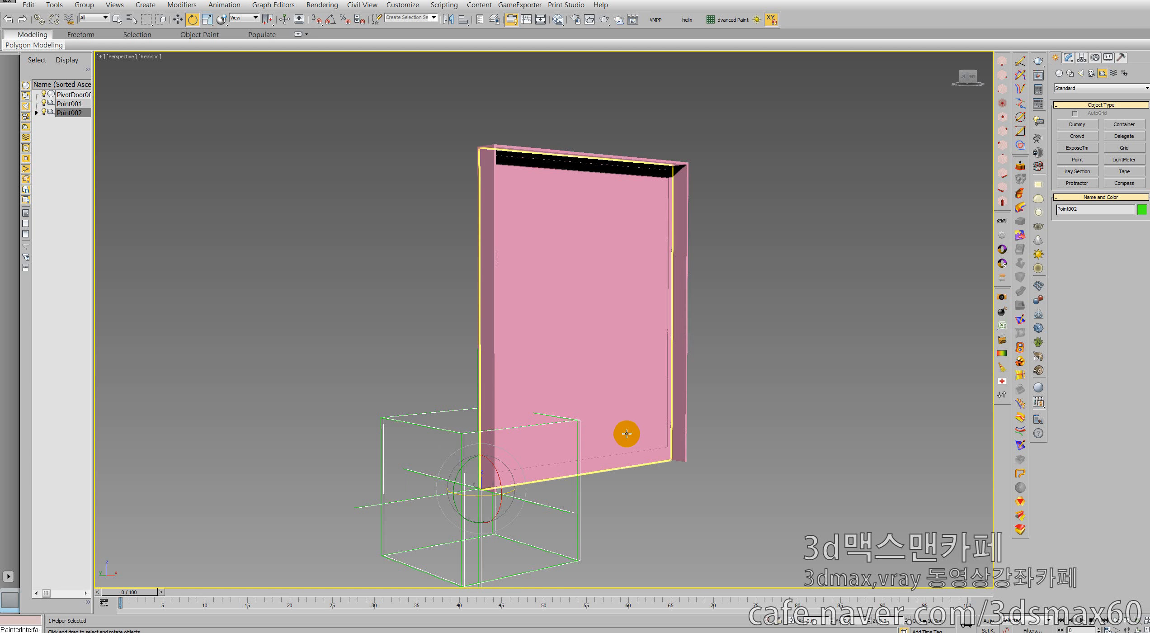